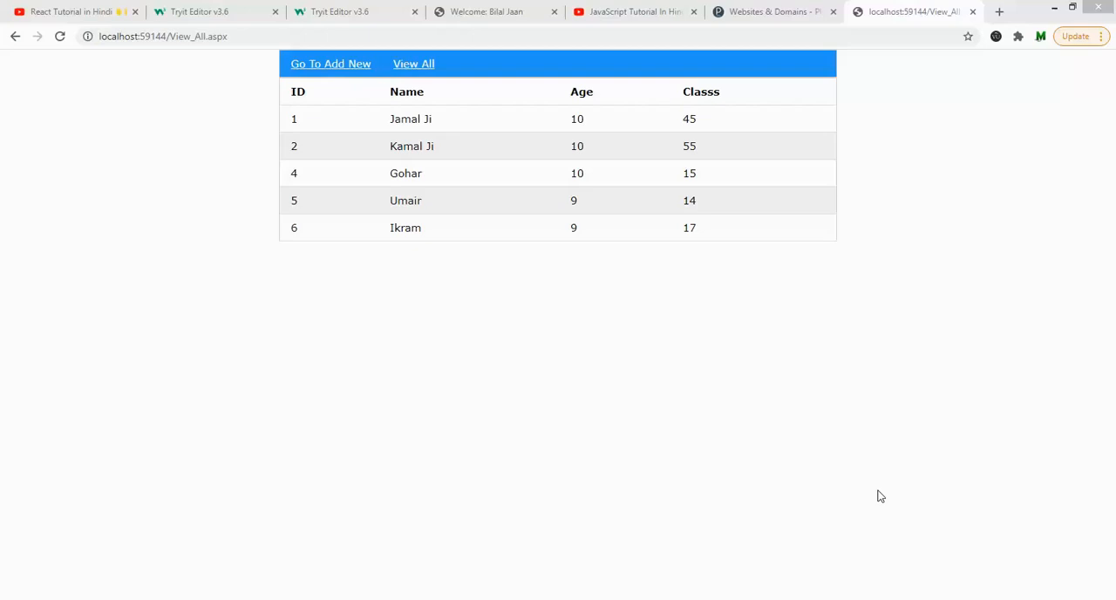
# Review the locally running site's student list and its Add New form, then return to the list
pyautogui.click(769, 8)
pyautogui.click(879, 9)
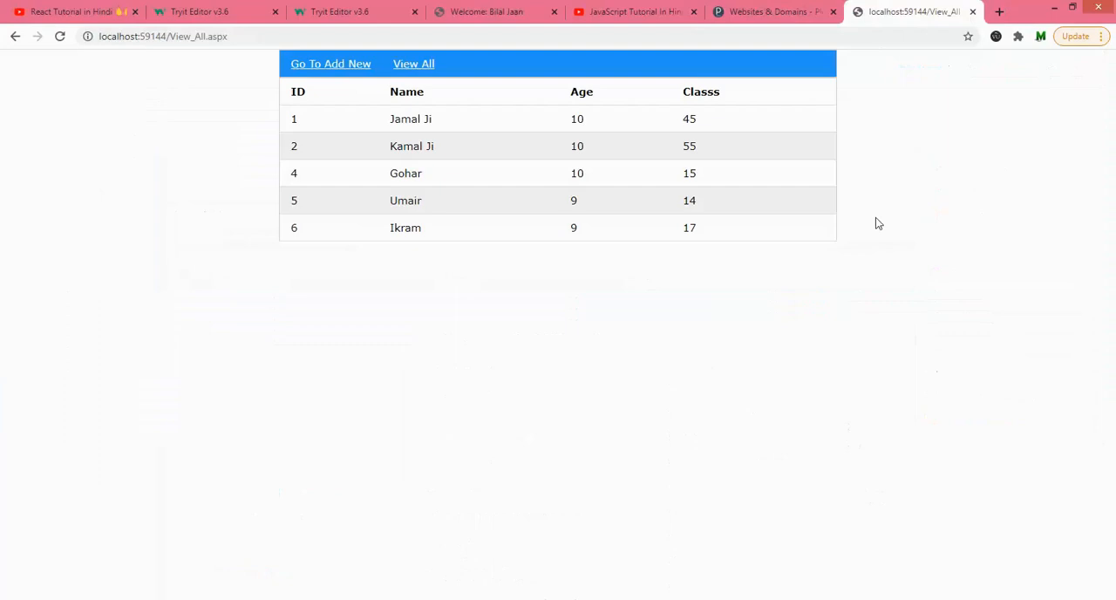
pyautogui.click(327, 67)
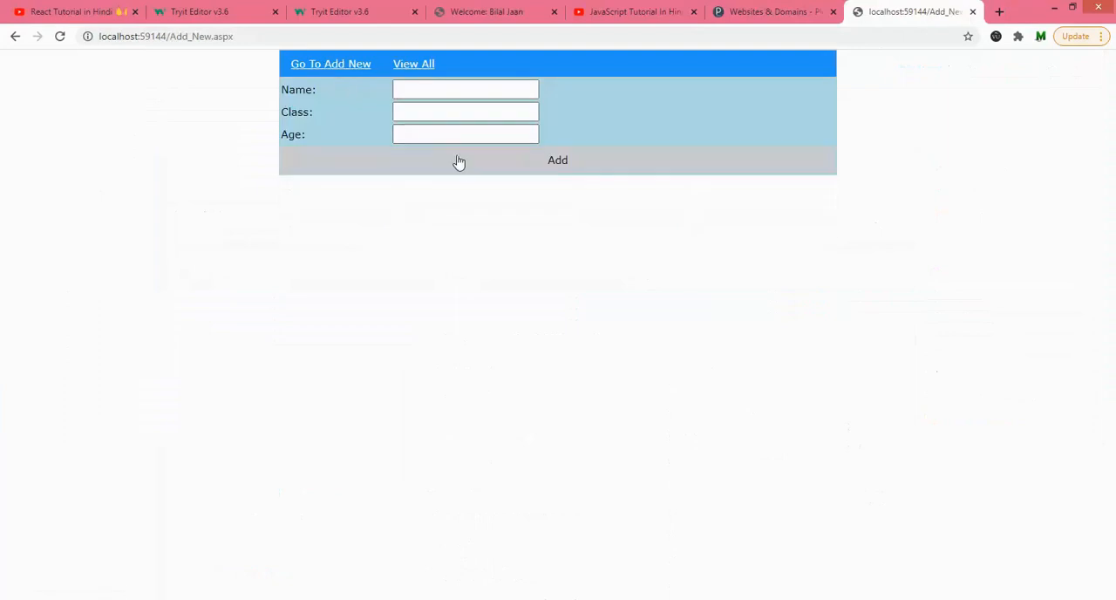
pyautogui.click(16, 37)
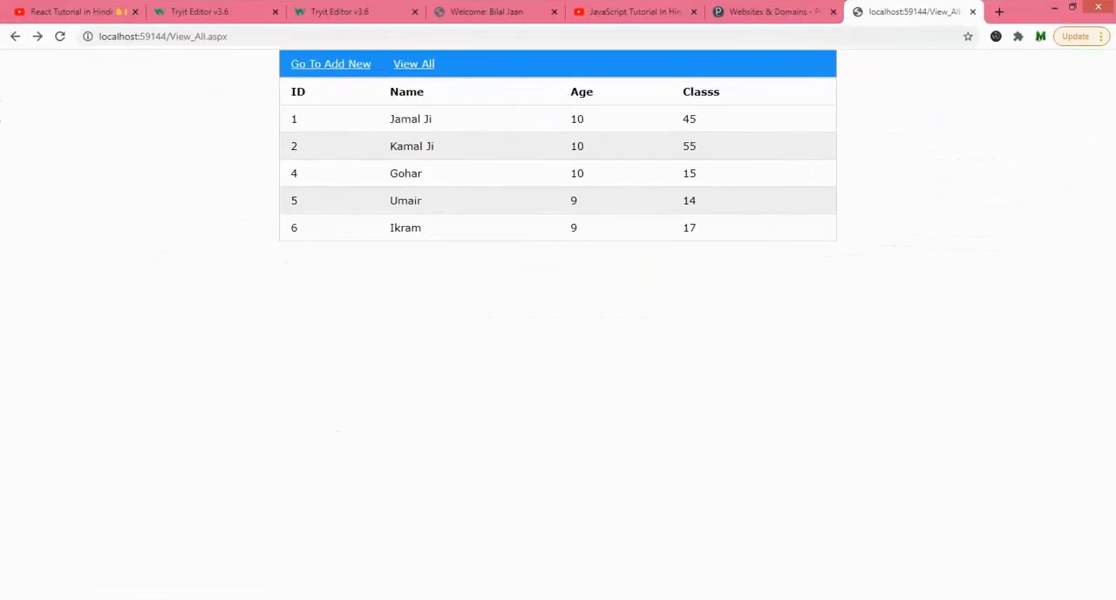
# Switch to Visual Studio and review the database connection and table-building code in View_All.aspx.vb
pyautogui.moveTo(342, 545)
pyautogui.click(423, 537)
pyautogui.click(360, 46)
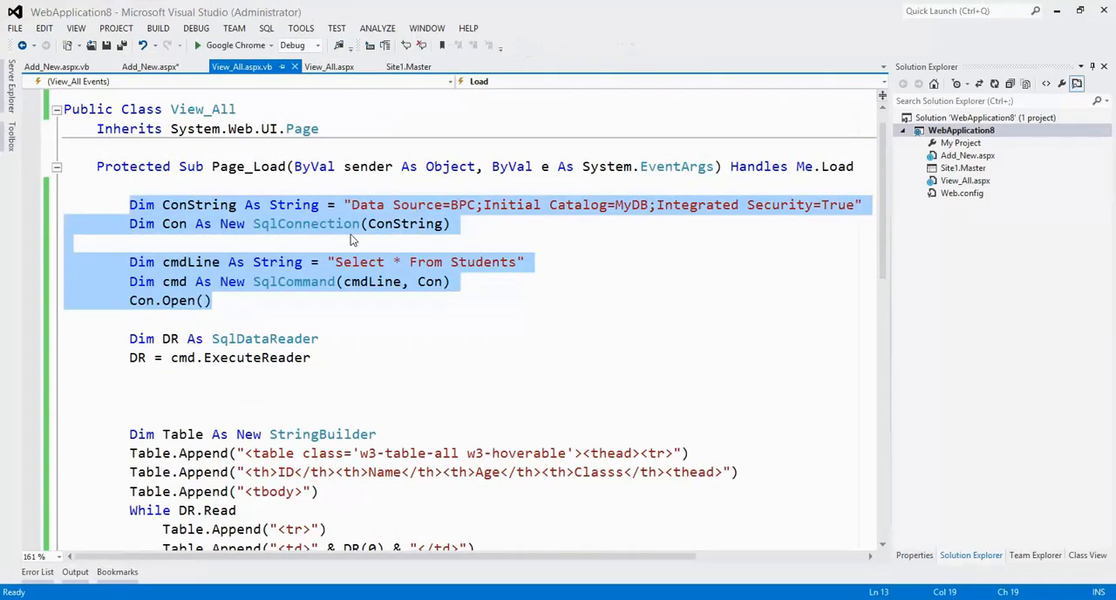
pyautogui.click(521, 346)
pyautogui.scroll(-1, 521, 346)
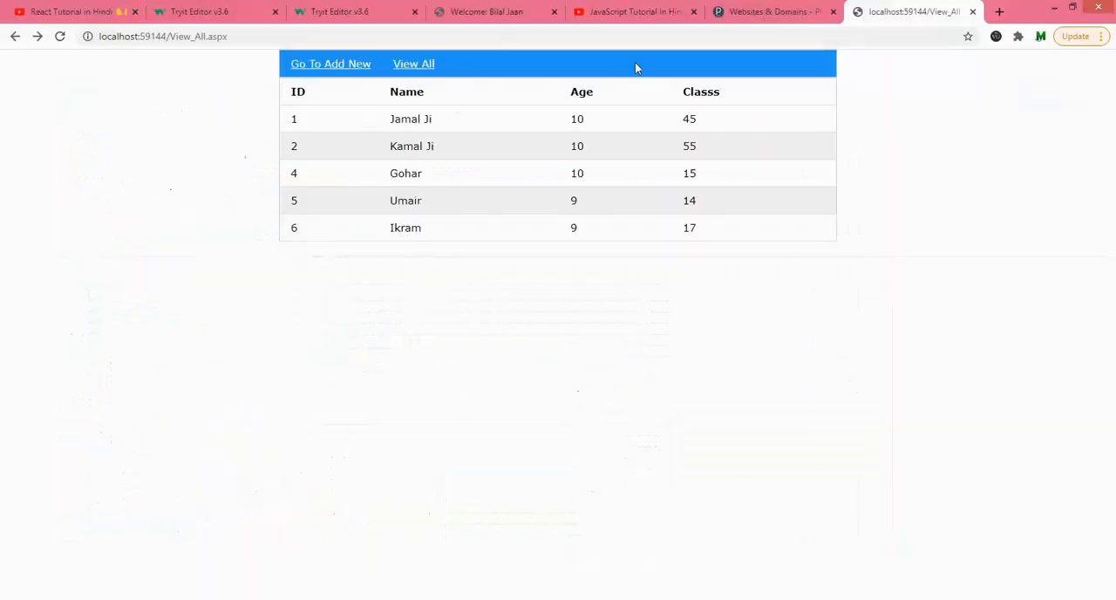
# Look over the Plesk Websites & Domains page and the Word list of hosting steps
pyautogui.click(731, 9)
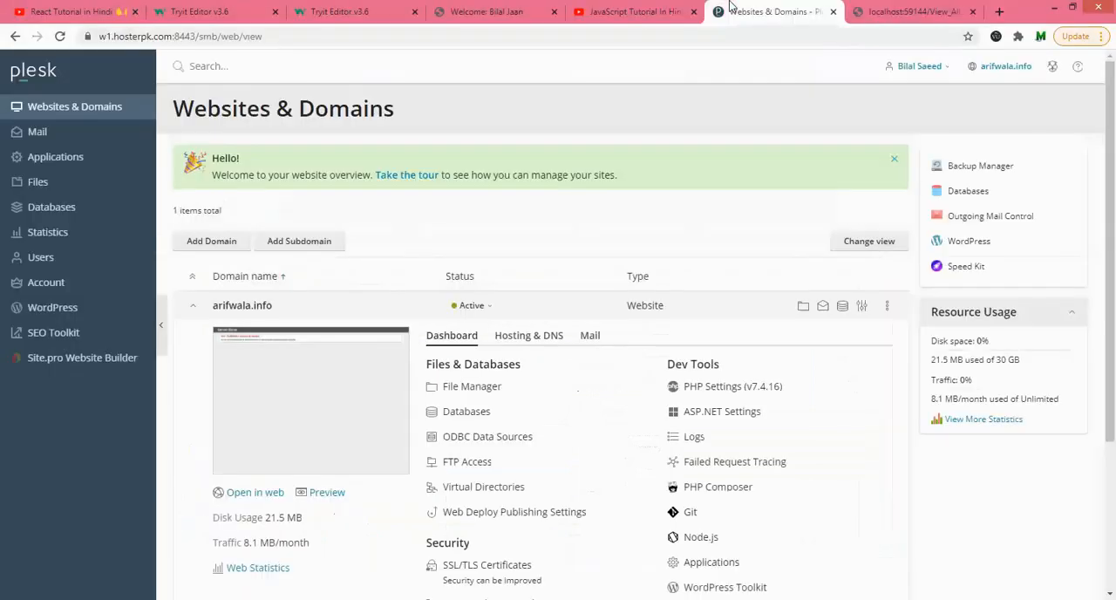
pyautogui.click(907, 10)
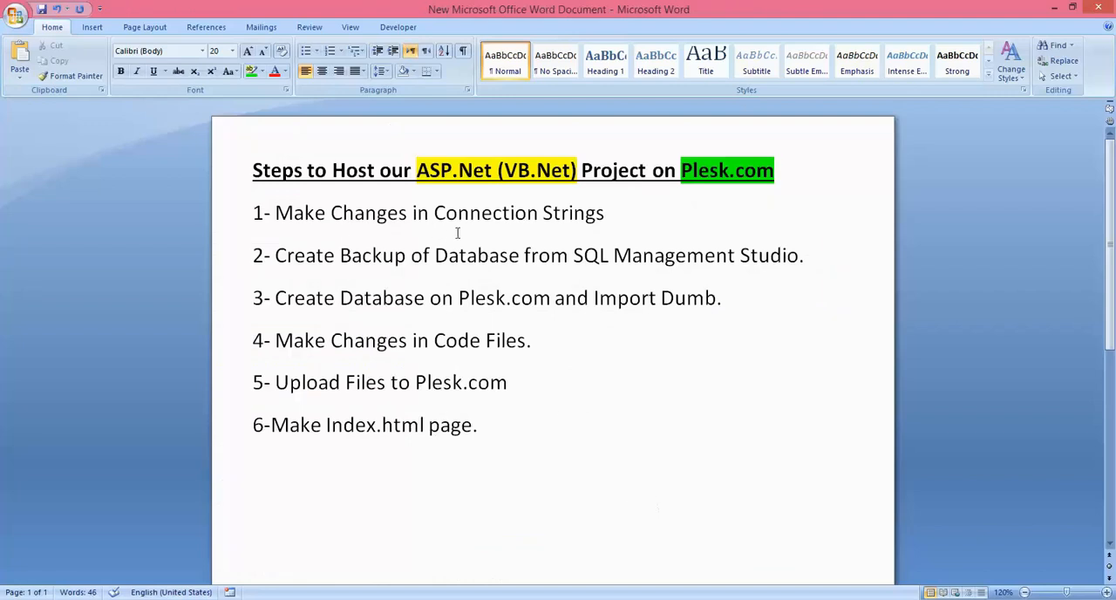
pyautogui.click(1055, 8)
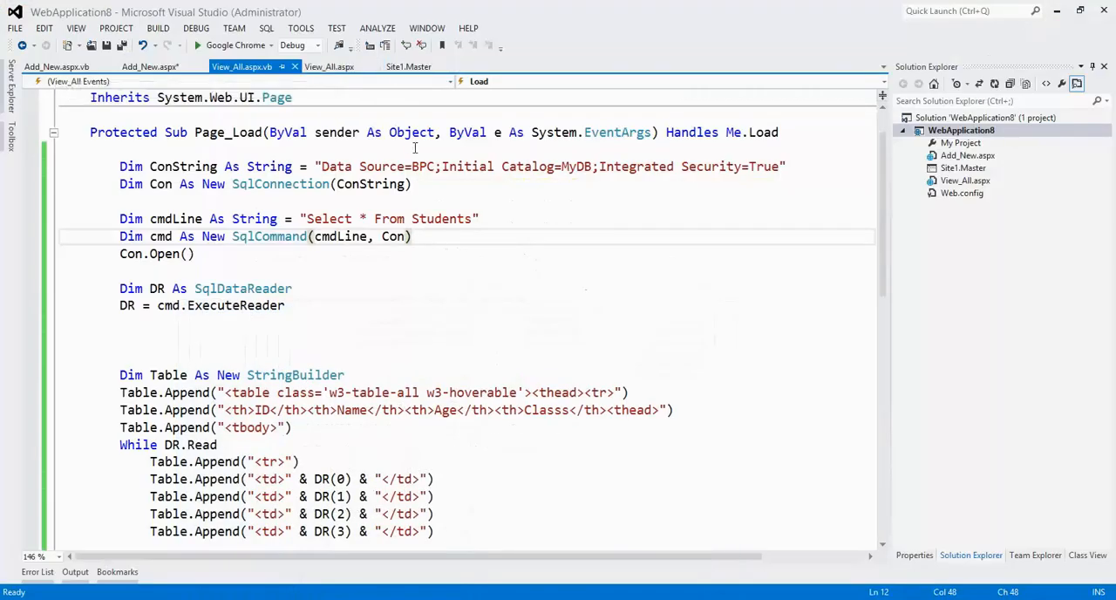
# Cut the hard-coded connection text from between the quotes of the ConString declaration in View_All.aspx.vb
pyautogui.scroll(1, 419, 155)
pyautogui.moveTo(322, 219); pyautogui.dragTo(779, 225)
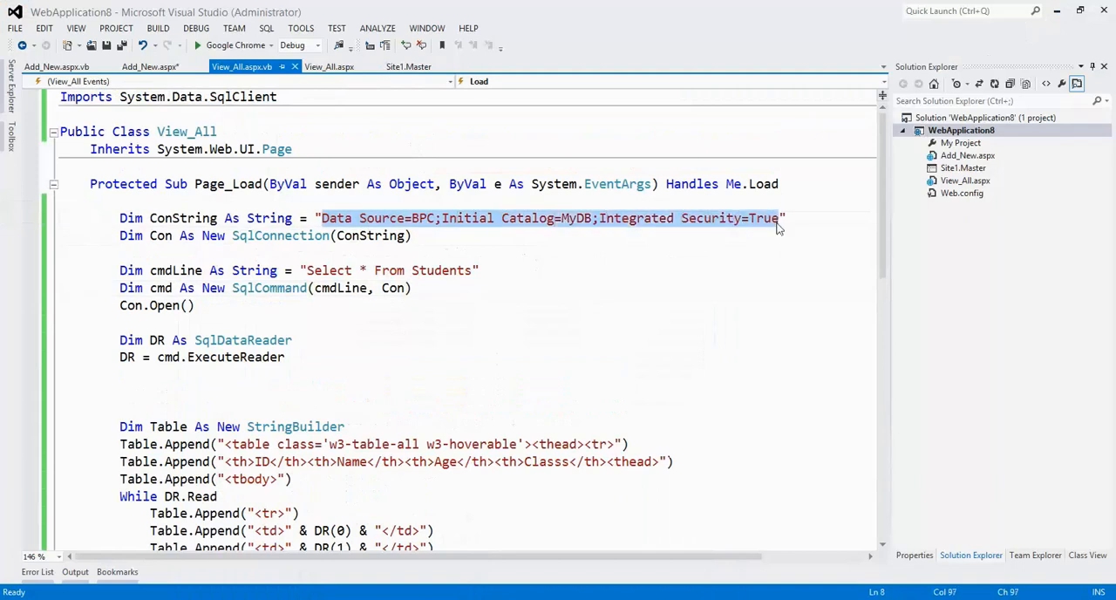
pyautogui.hotkey('ctrl', 'x')
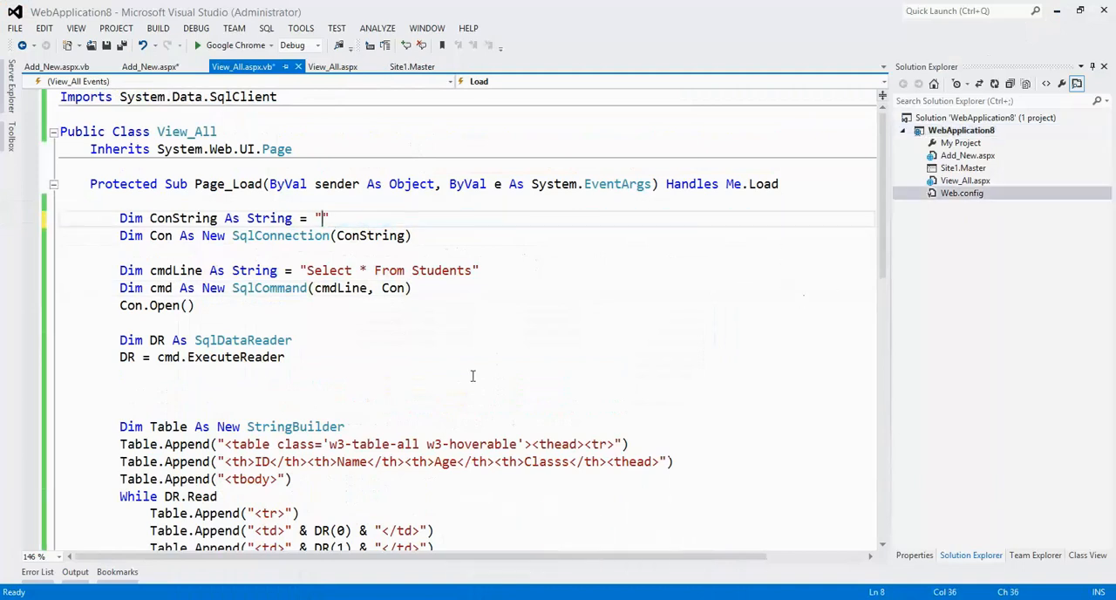
# Open Web.config and add an empty connectionStrings section between the system.web section and the closing configuration tag
pyautogui.click(955, 194)
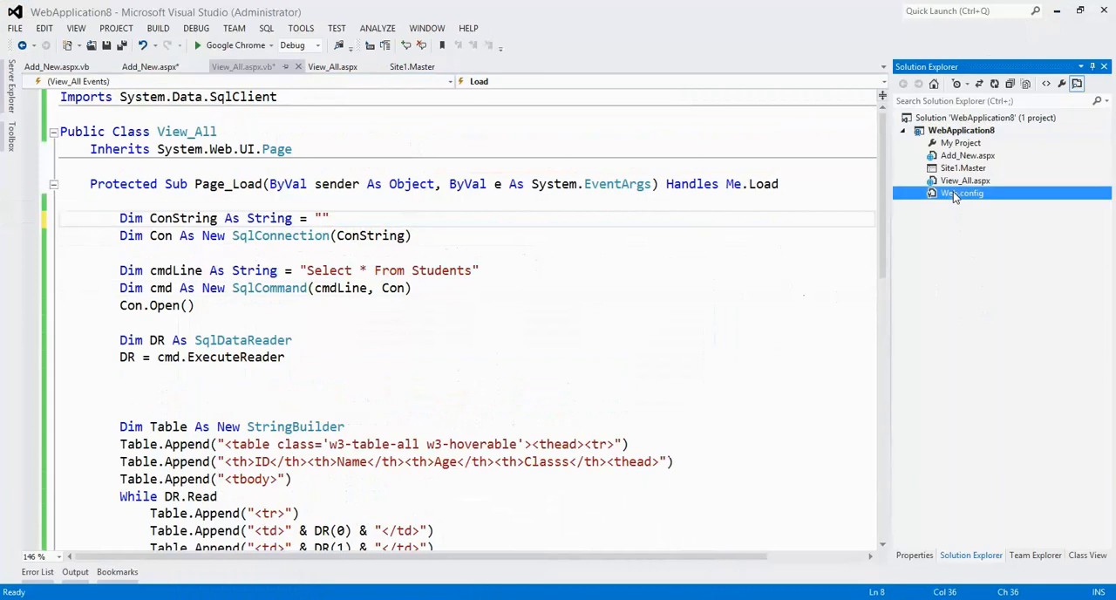
pyautogui.doubleClick(955, 194)
pyautogui.scroll(3, 603, 254)
pyautogui.click(262, 257)
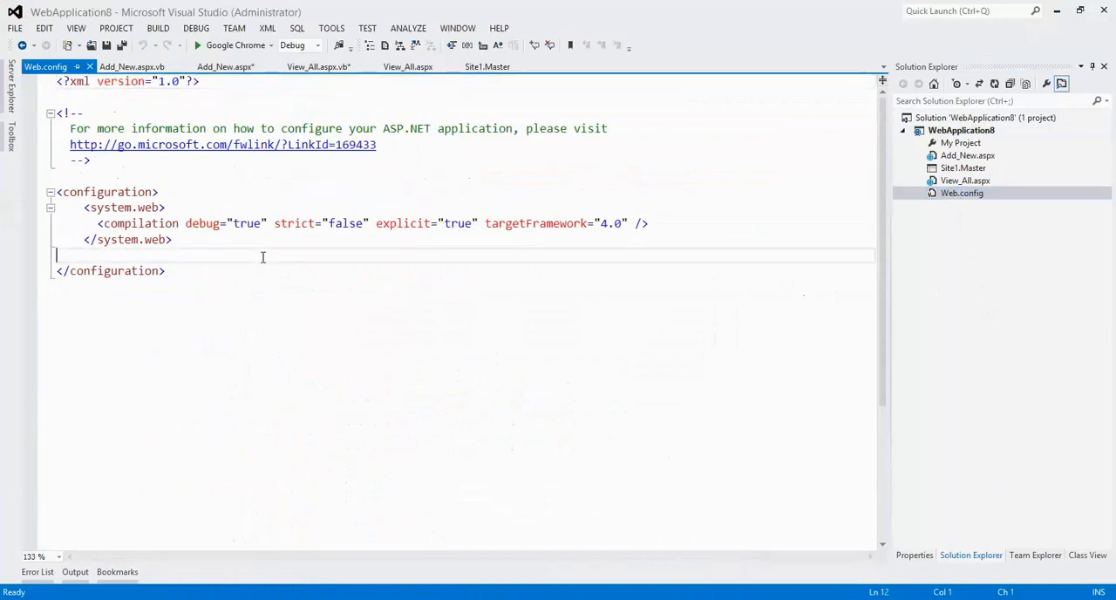
pyautogui.press('Return')
pyautogui.press('Return')
pyautogui.press('Up')
pyautogui.write('<connec')
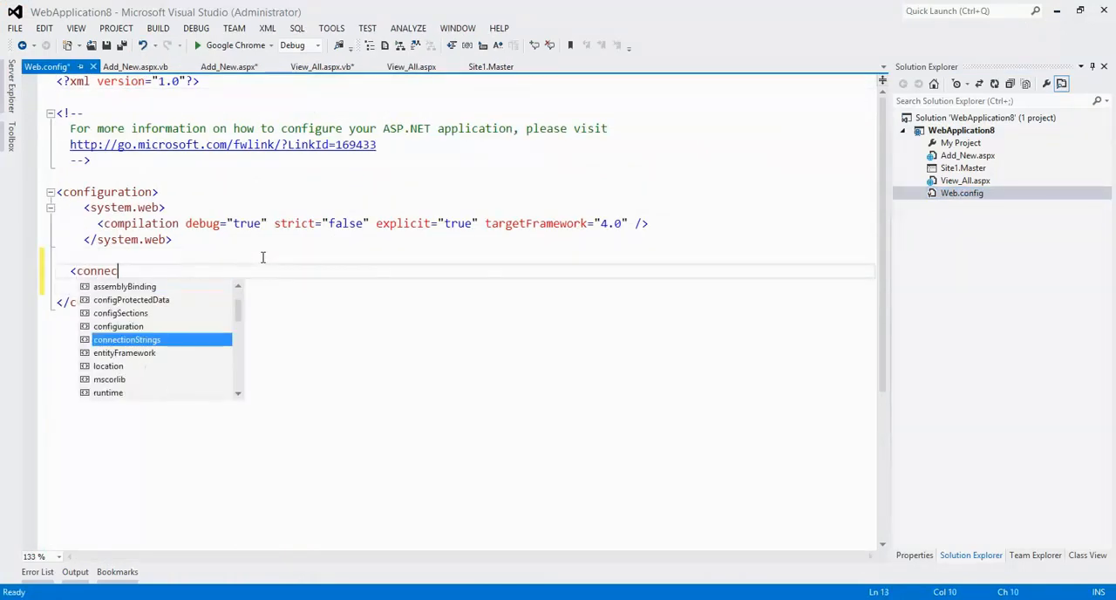
pyautogui.press('Tab')
pyautogui.write('>')
pyautogui.press('Return')
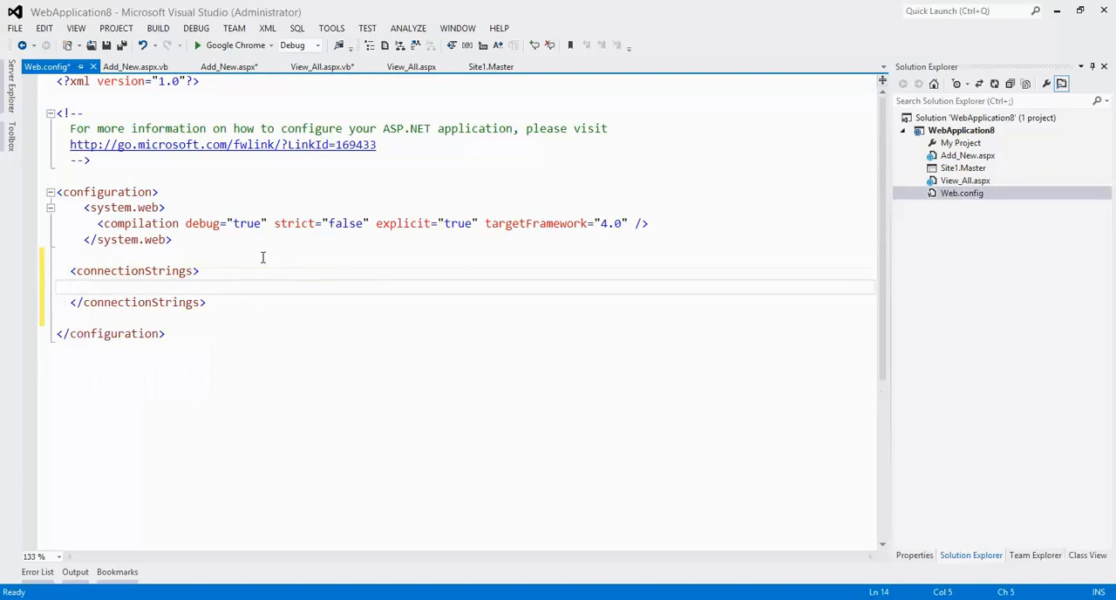
# Add a connectionStrings entry named "abc" whose connectionString is the cut text "Data Source=BPC;Initial Catalog=MyDB;Integrated Security=True"
pyautogui.write('<as')
pyautogui.press('BackSpace')
pyautogui.write('dd name="abc" con')
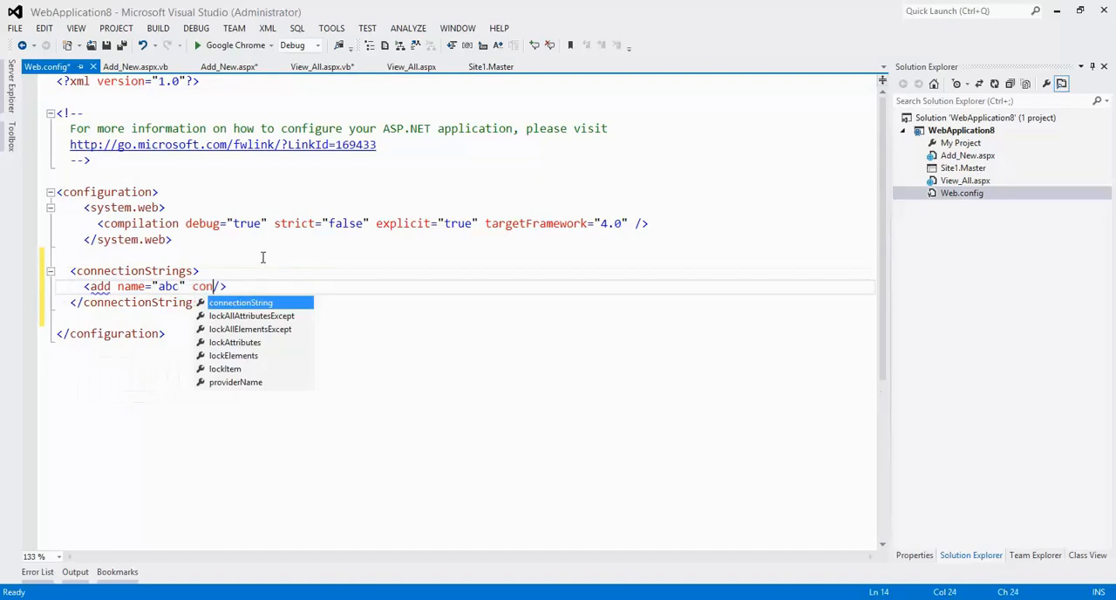
pyautogui.write('nectionString=')
pyautogui.hotkey('ctrl', 'v')
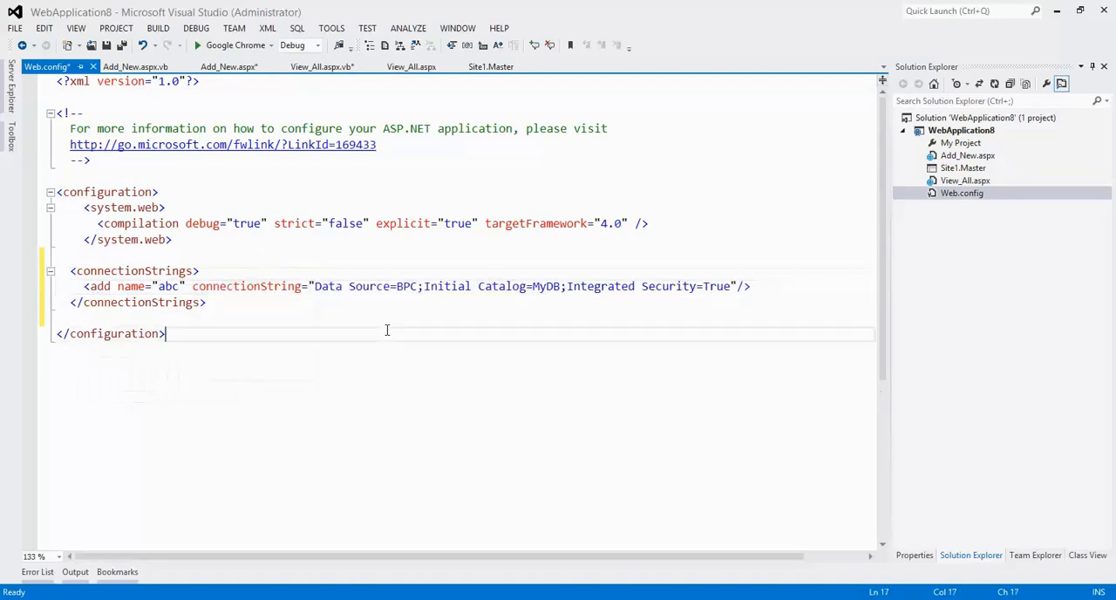
# Set ConString in View_All.aspx.vb to ConfigurationManager.ConnectionStrings("abc").ConnectionString in place of the empty quotes
pyautogui.hotkey('ctrl', 'Tab')
pyautogui.press('BackSpace')
pyautogui.press('BackSpace')
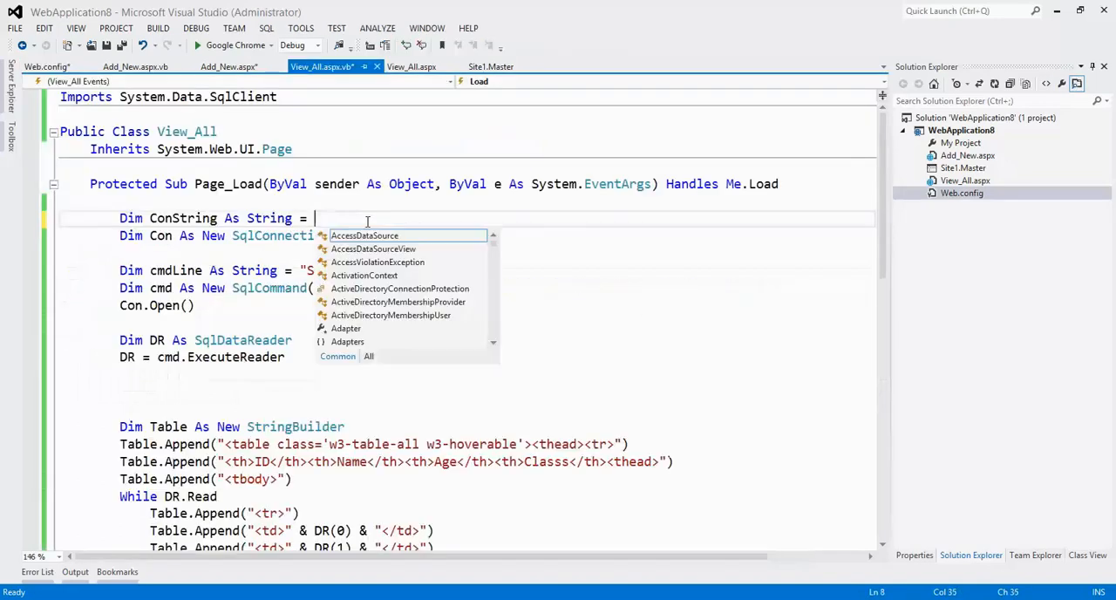
pyautogui.write('confi')
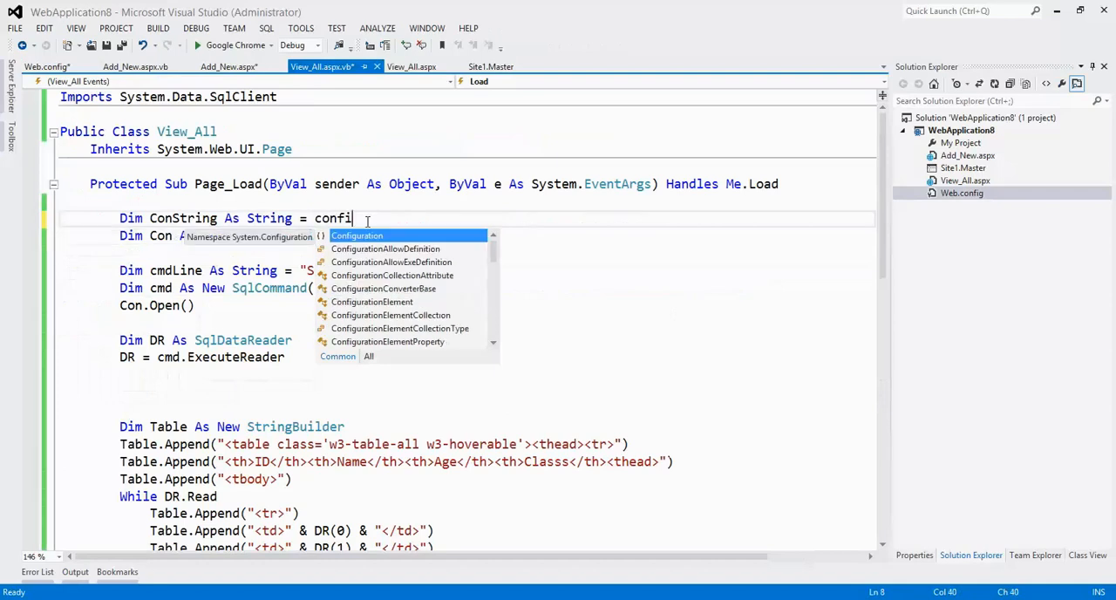
pyautogui.write('gurationManager.ConnectionStrings')
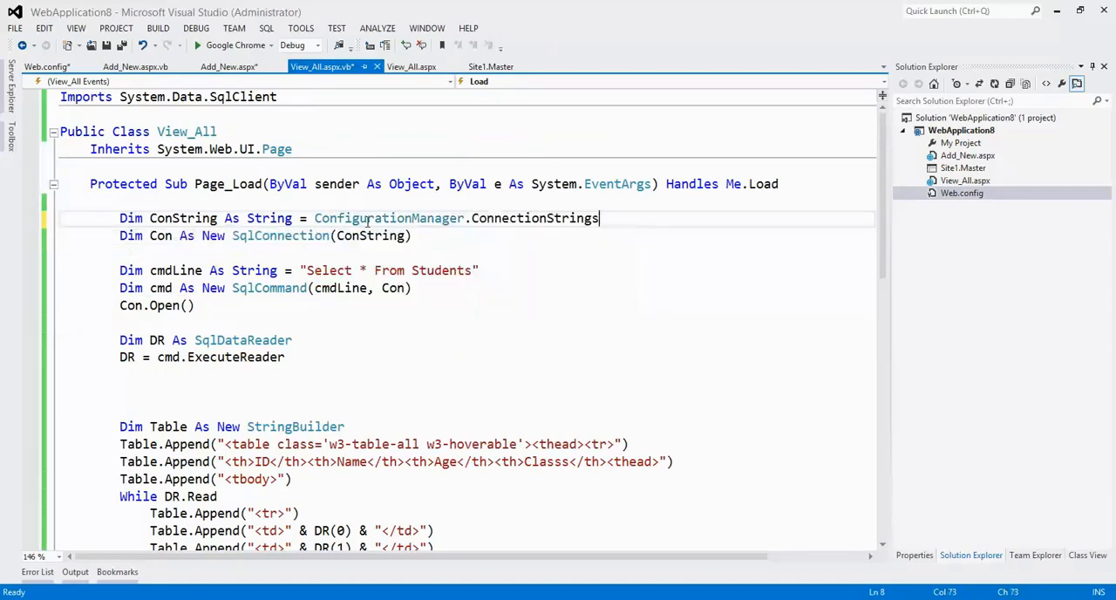
pyautogui.write('("abc')
pyautogui.write(').co')
pyautogui.press('Tab')
pyautogui.press('Down')
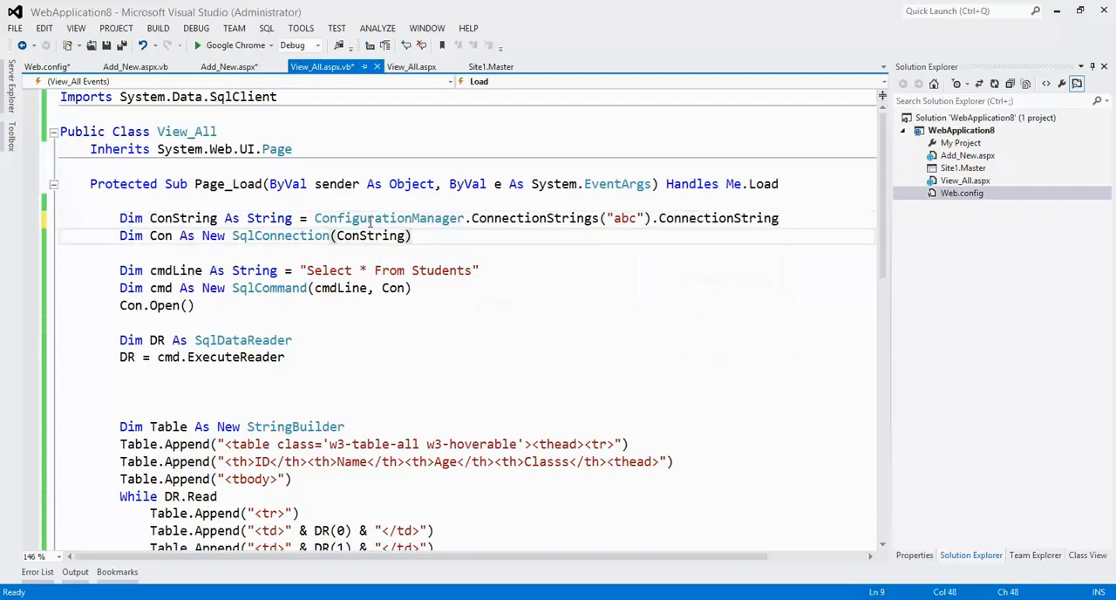
# Copy the ConfigurationManager expression over the hard-coded connection string in Add_New.aspx.vb and save all files
pyautogui.moveTo(315, 219); pyautogui.dragTo(781, 219)
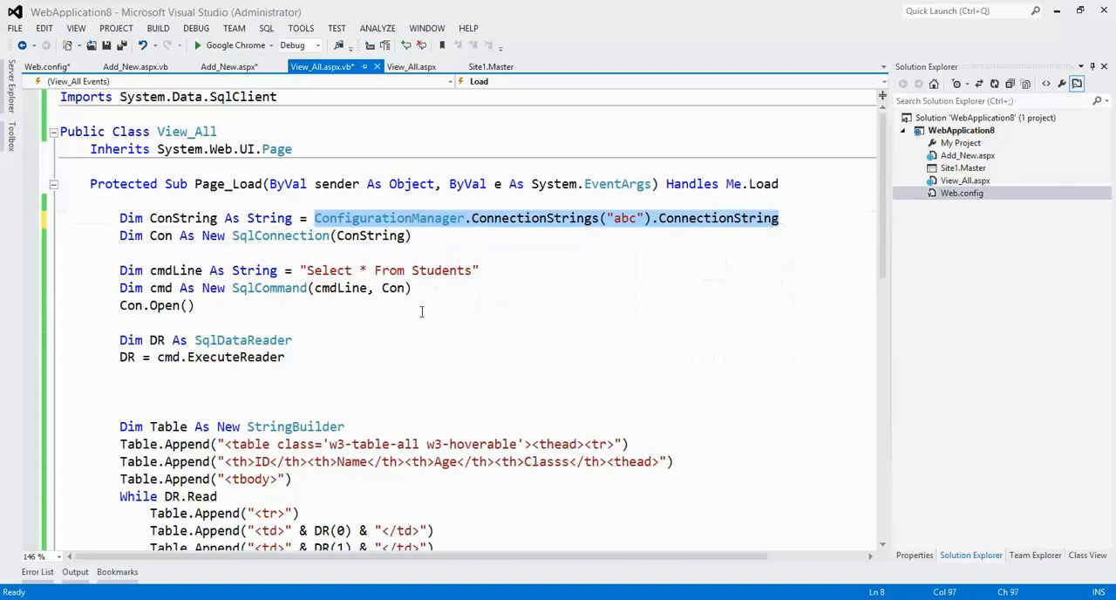
pyautogui.click(136, 68)
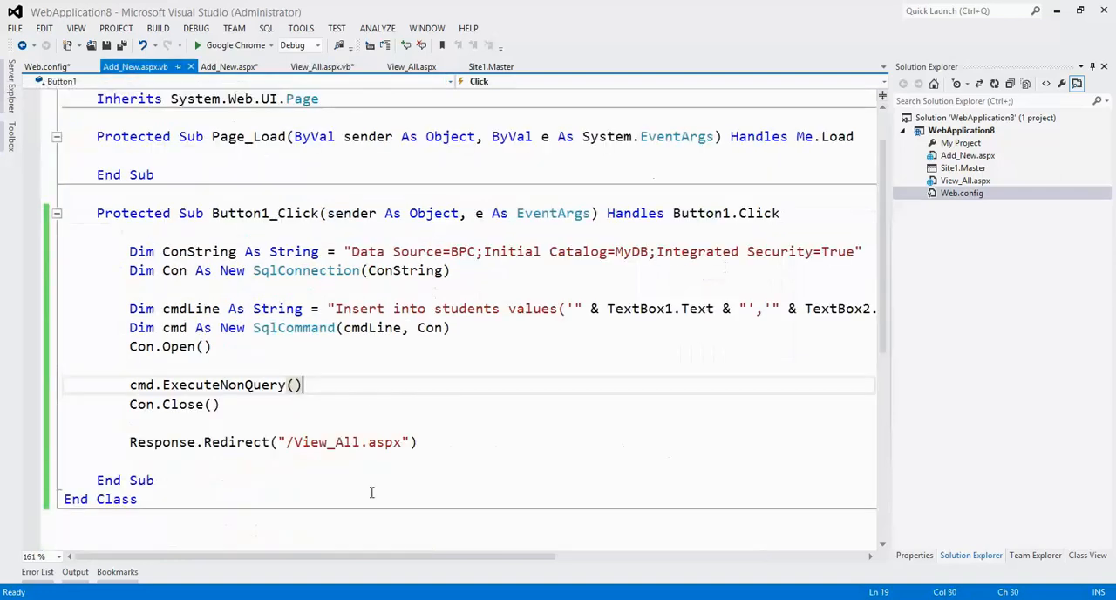
pyautogui.hscroll(1, 411, 439)
pyautogui.scroll(-1, 410, 439)
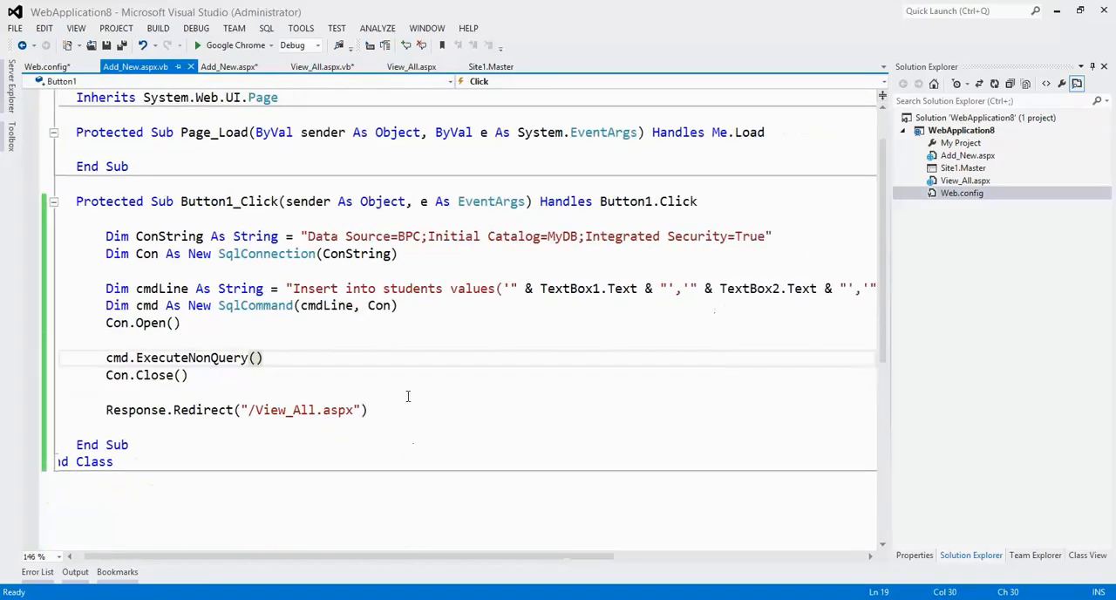
pyautogui.moveTo(303, 236); pyautogui.dragTo(773, 237)
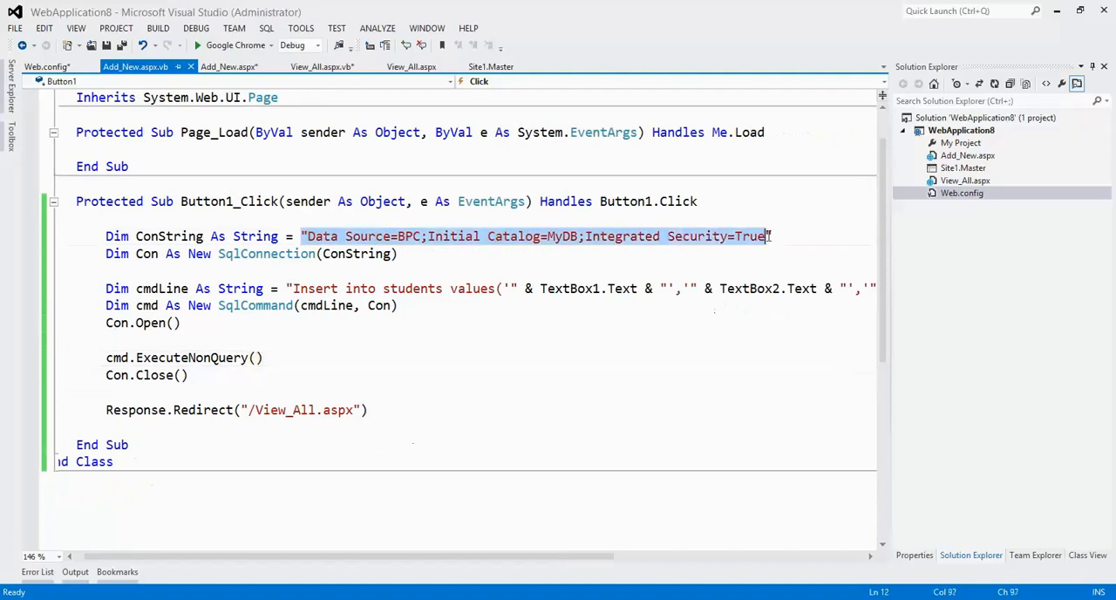
pyautogui.hotkey('ctrl', 'v')
pyautogui.click(696, 341)
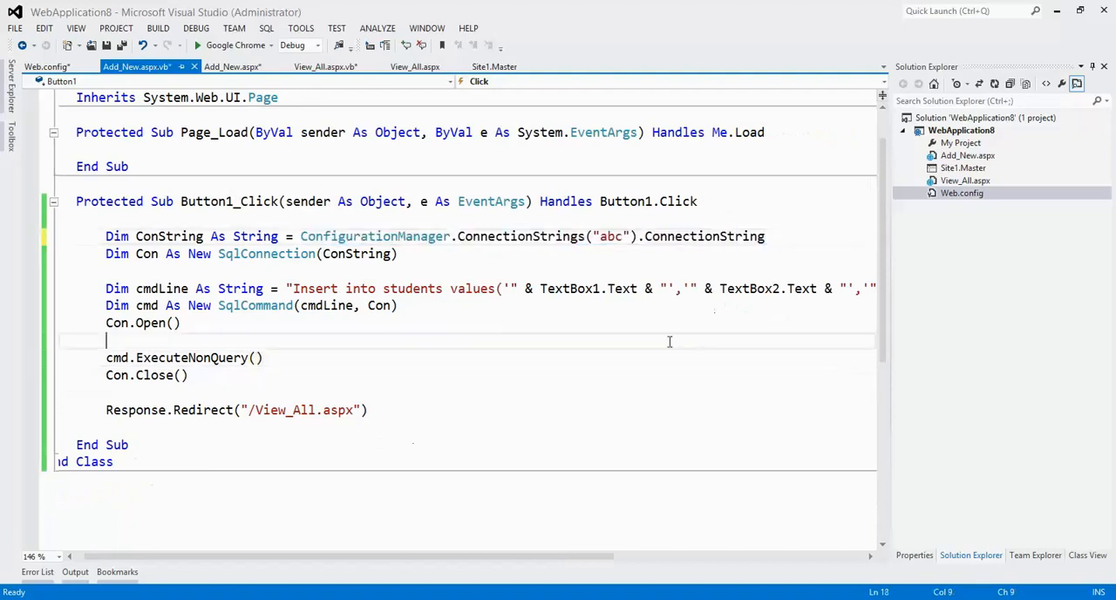
pyautogui.click(122, 46)
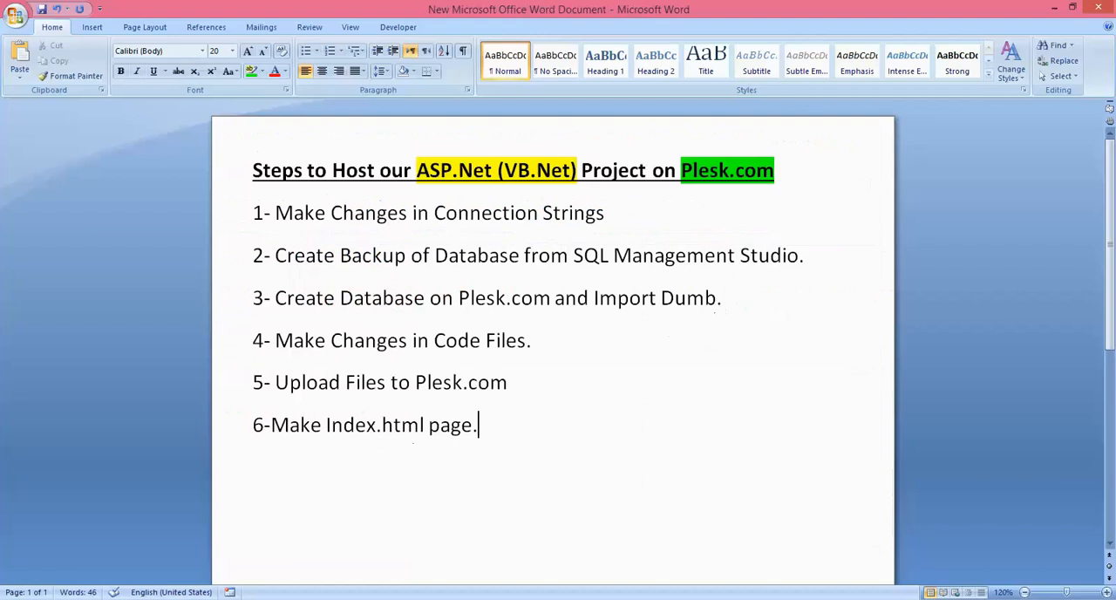
# Switch to SQL Server Management Studio and open the Back Up Database dialog for MyDB
pyautogui.click(1055, 8)
pyautogui.click(375, 599)
pyautogui.click(40, 185)
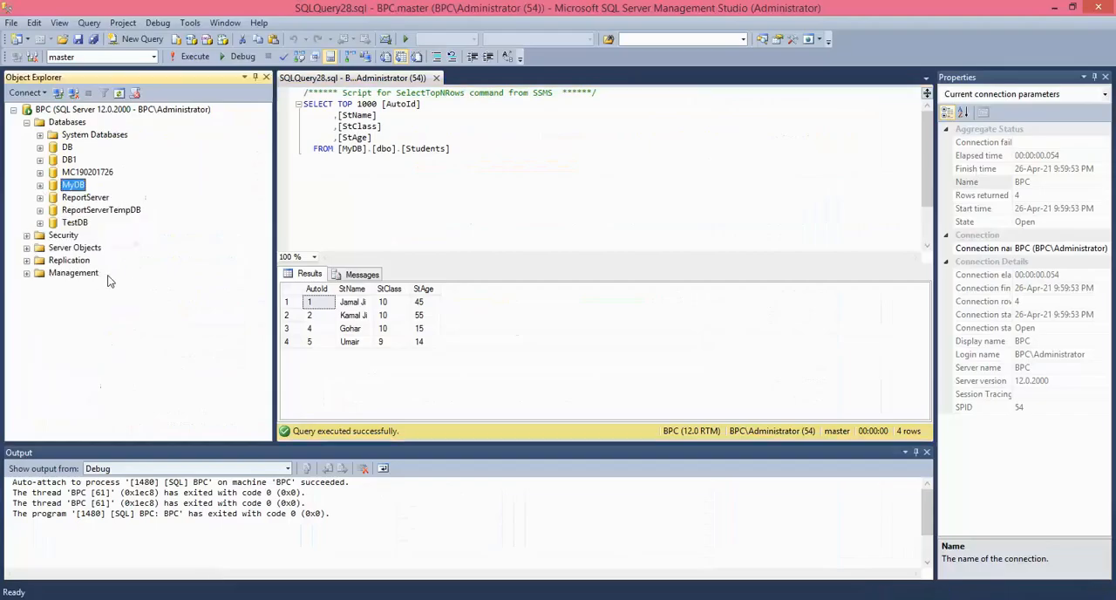
pyautogui.rightClick(73, 184)
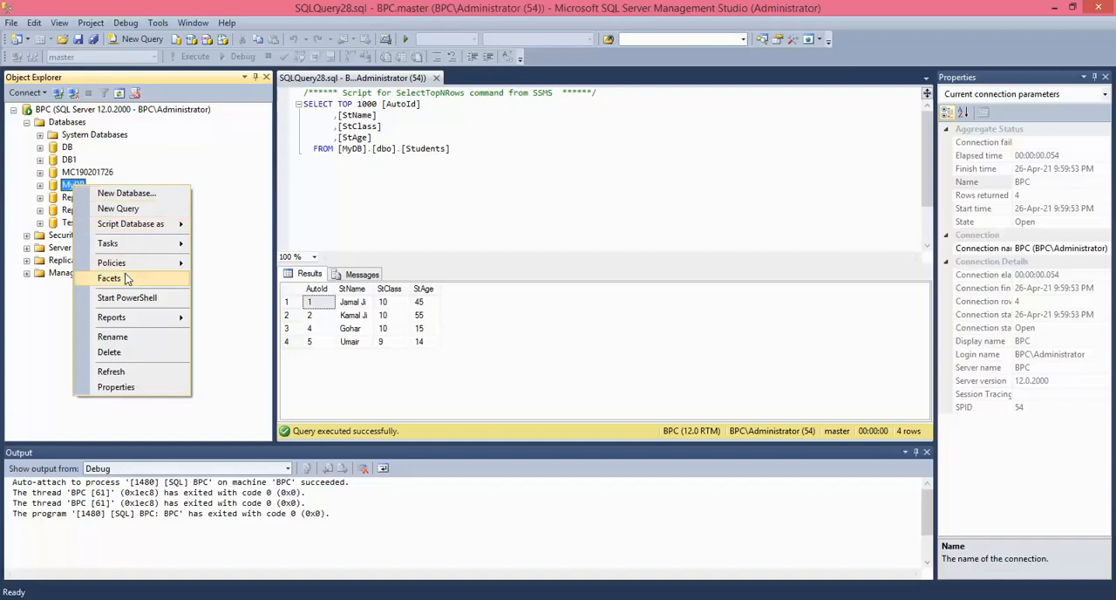
pyautogui.moveTo(130, 244)
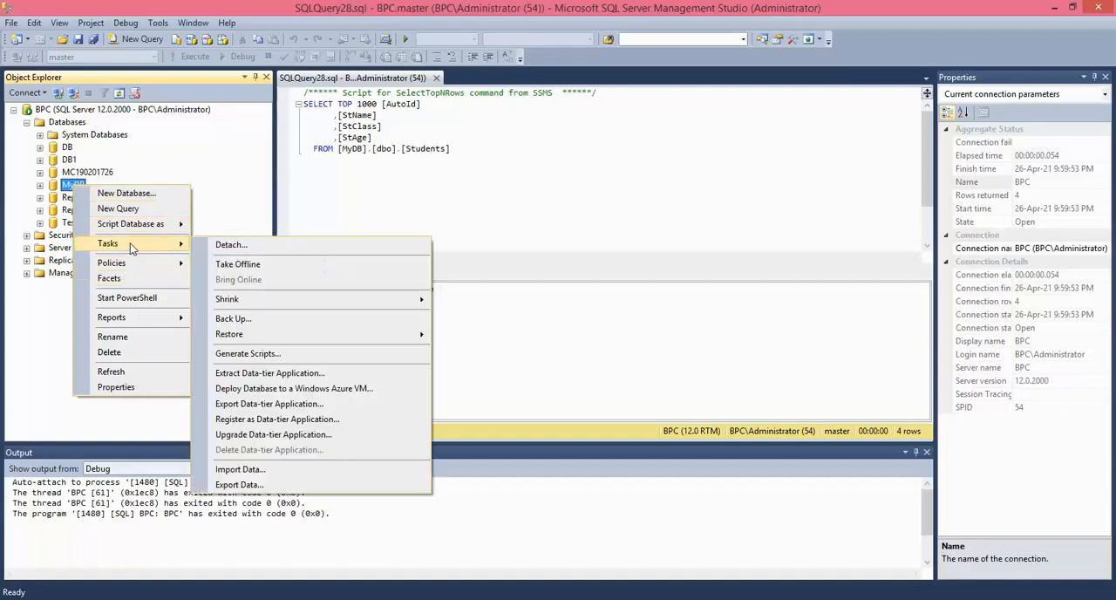
pyautogui.click(234, 319)
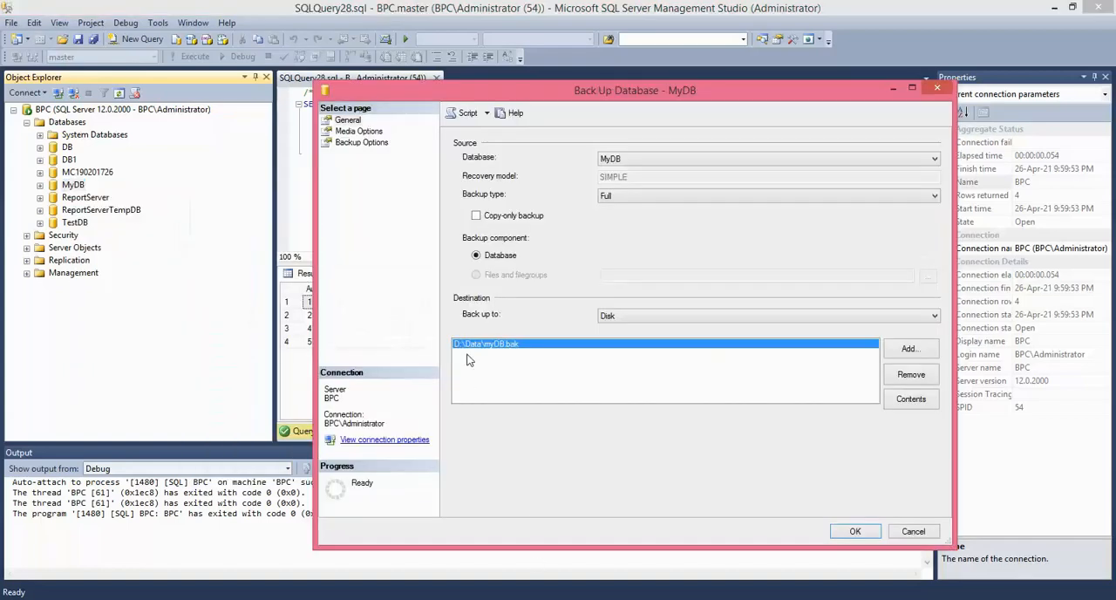
# Remove the existing backup destination and choose the D:\Data folder for a new disk destination
pyautogui.click(912, 375)
pyautogui.click(908, 350)
pyautogui.click(670, 303)
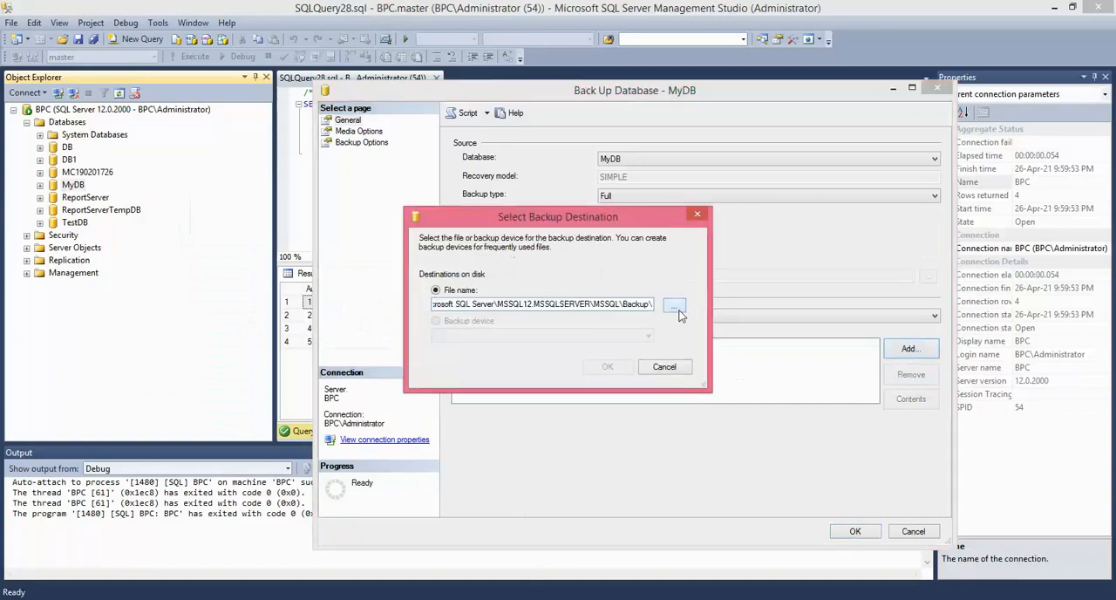
pyautogui.scroll(6, 619, 209)
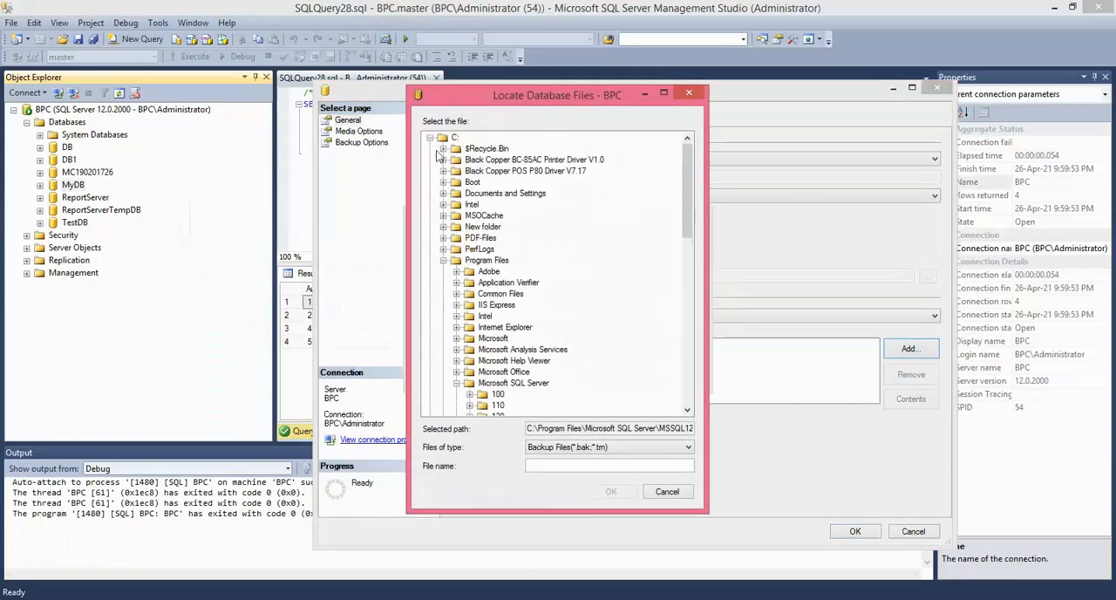
pyautogui.click(429, 142)
pyautogui.click(430, 149)
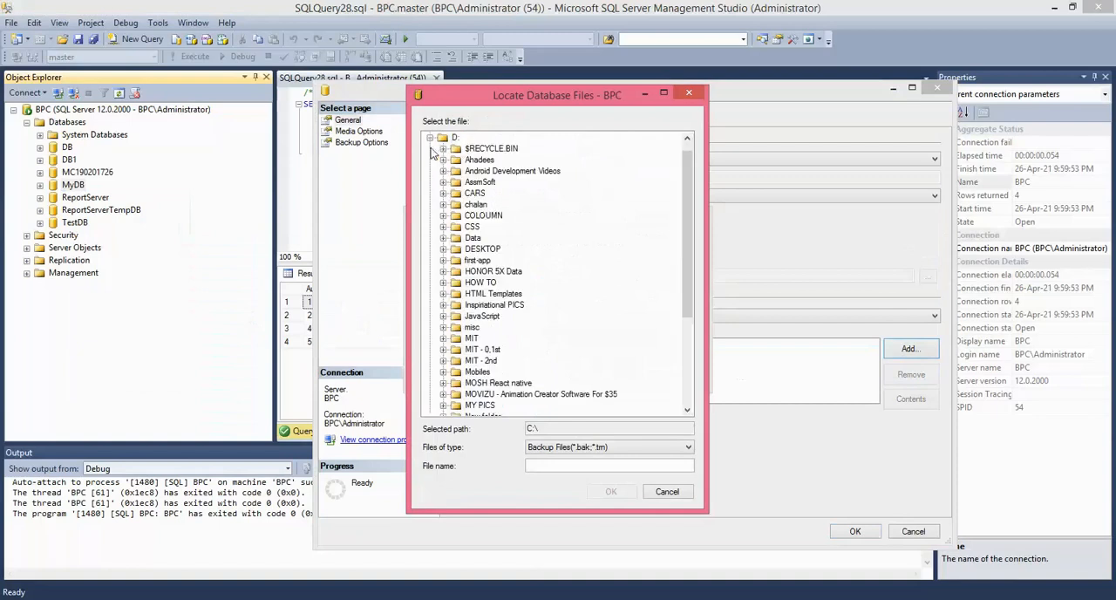
pyautogui.click(472, 239)
# Name the backup file MyDB.bak and confirm it as the backup destination
pyautogui.click(598, 466)
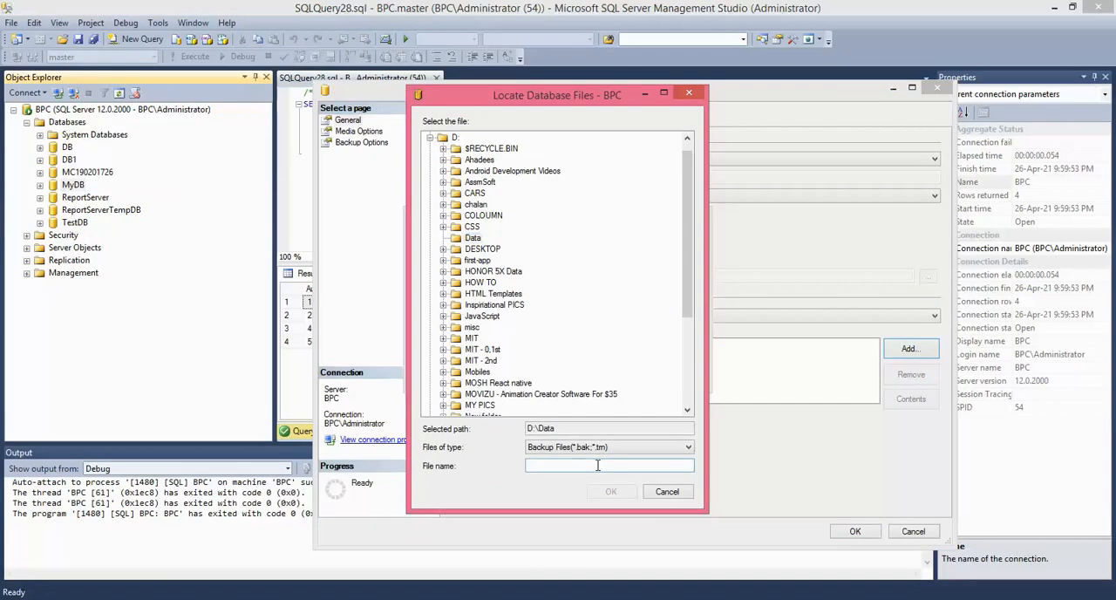
pyautogui.write('MyDB.bak')
pyautogui.click(626, 492)
pyautogui.click(619, 368)
pyautogui.click(516, 344)
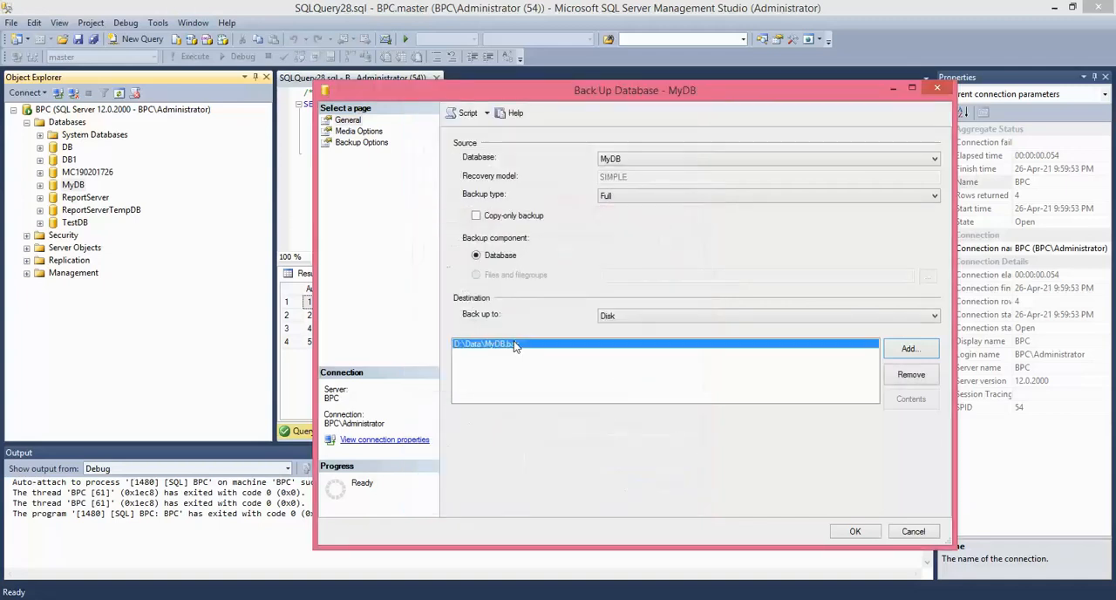
# Run the MyDB backup and locate MyDB.bak in the D:\Data folder in File Explorer
pyautogui.click(856, 534)
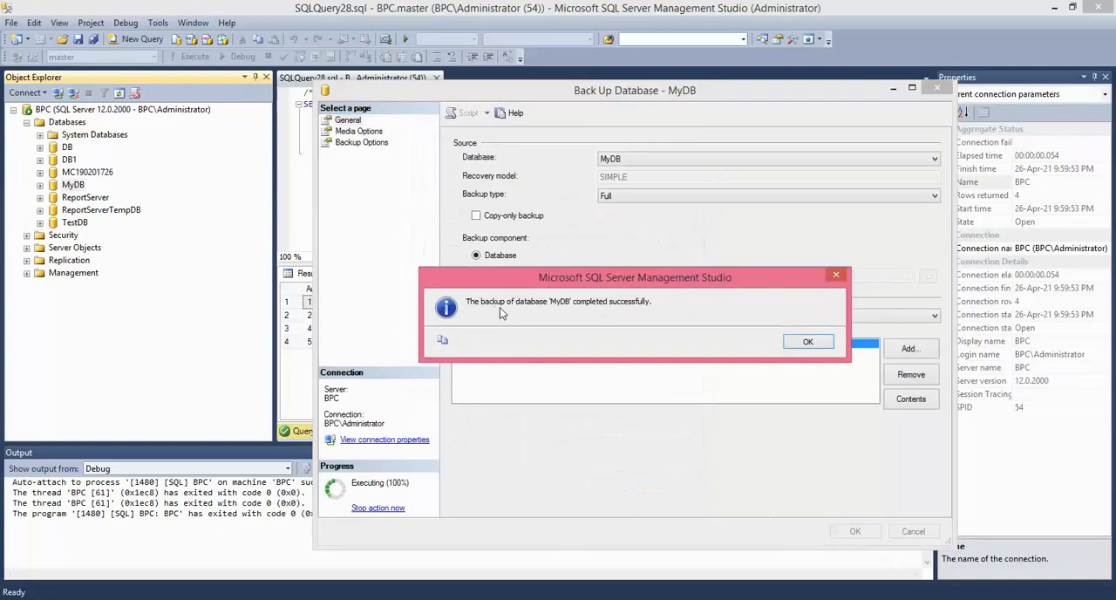
pyautogui.click(816, 345)
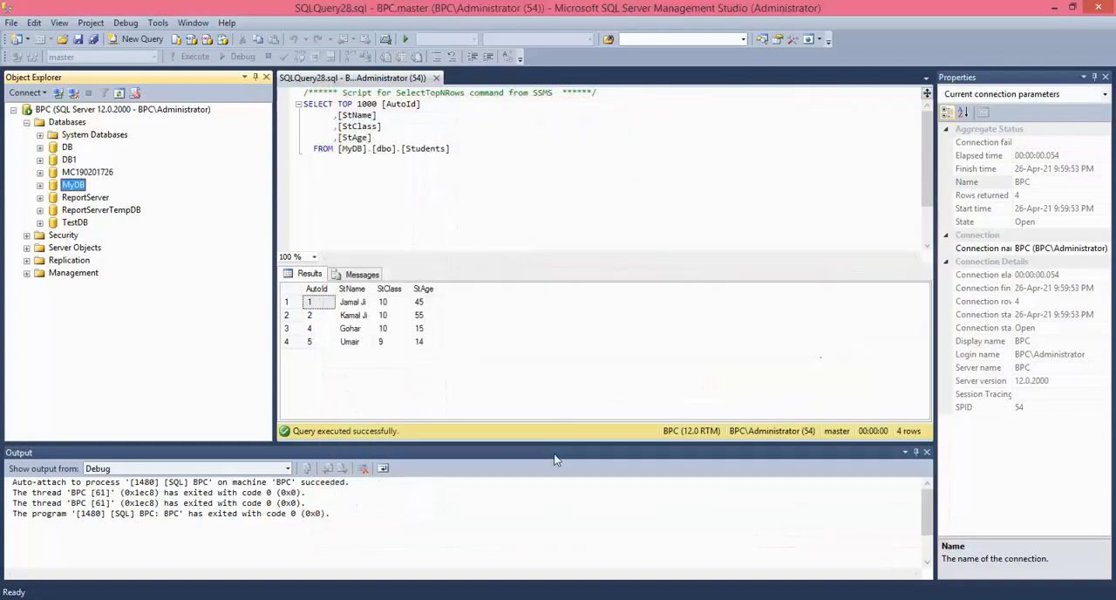
pyautogui.click(98, 595)
pyautogui.click(251, 533)
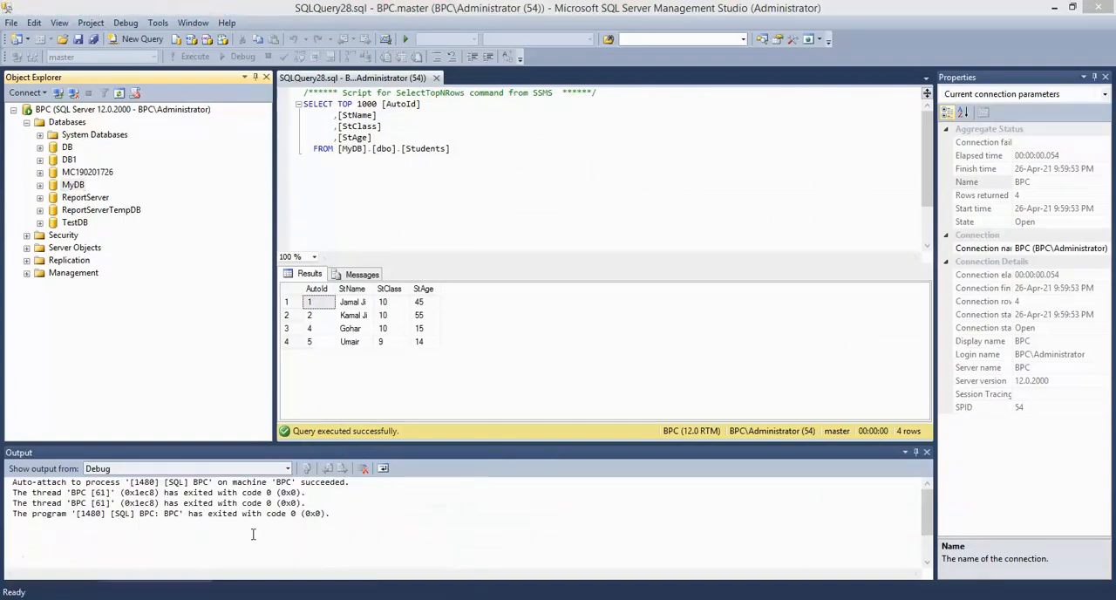
pyautogui.doubleClick(651, 38)
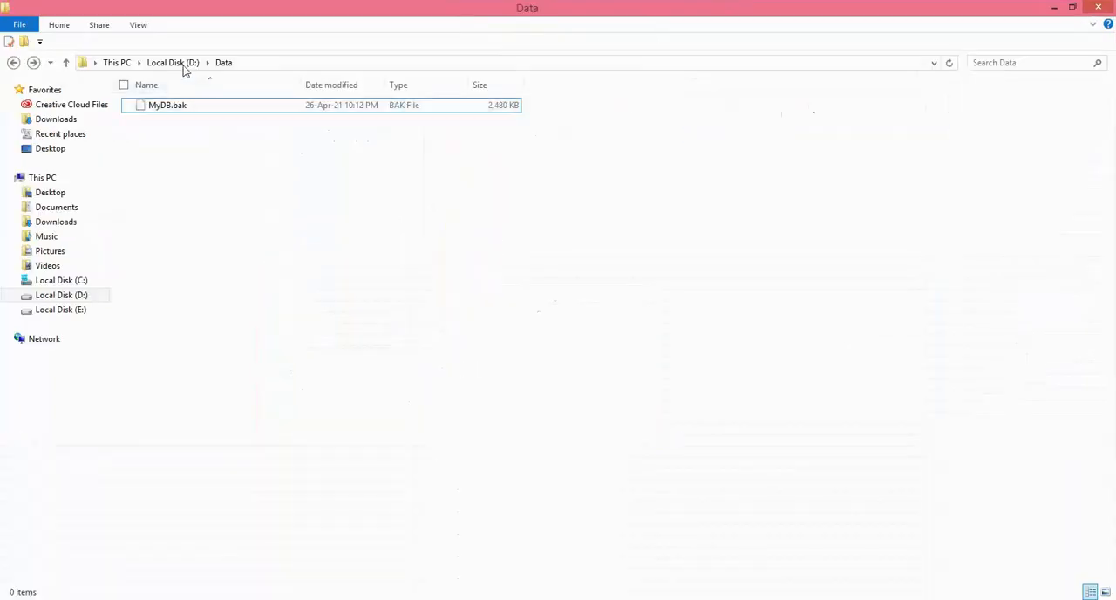
pyautogui.click(173, 109)
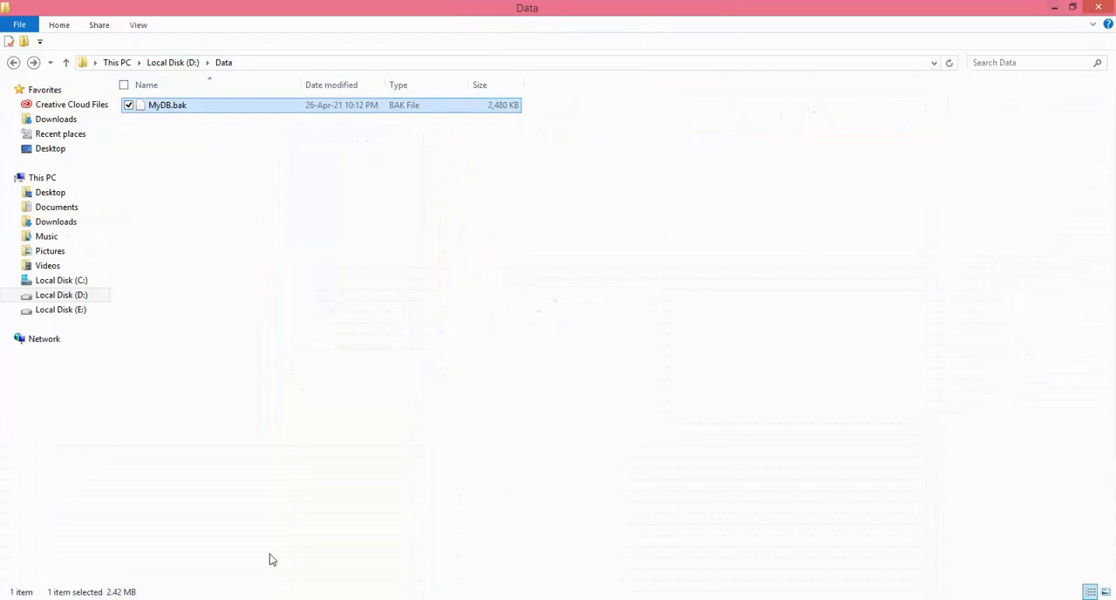
# Switch to Plesk in the browser and start adding a database named MyDB2
pyautogui.hotkey('alt', 'Tab')
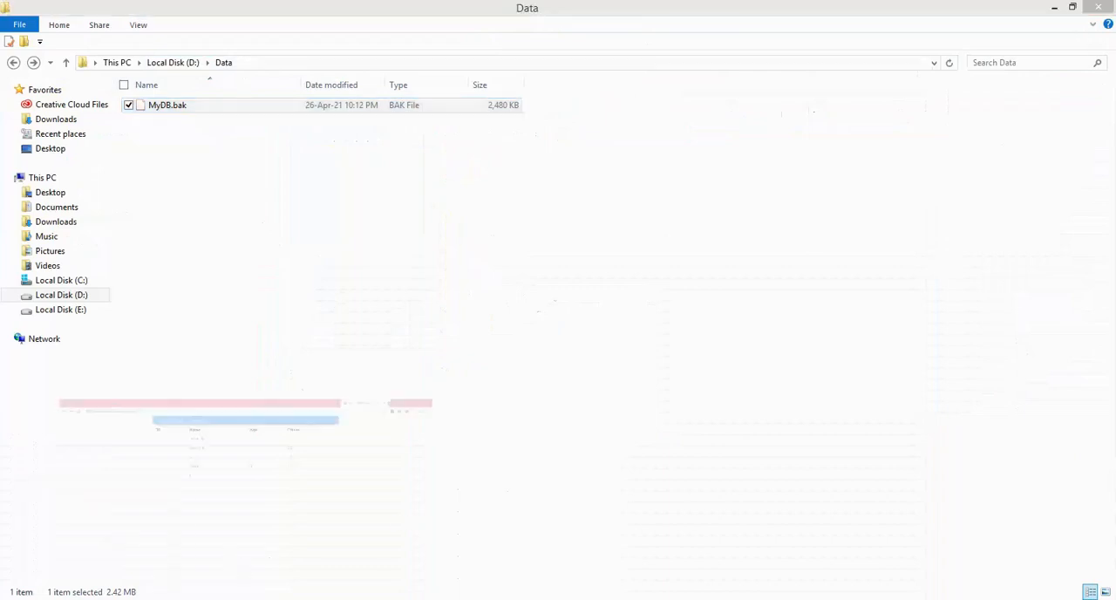
pyautogui.click(751, 9)
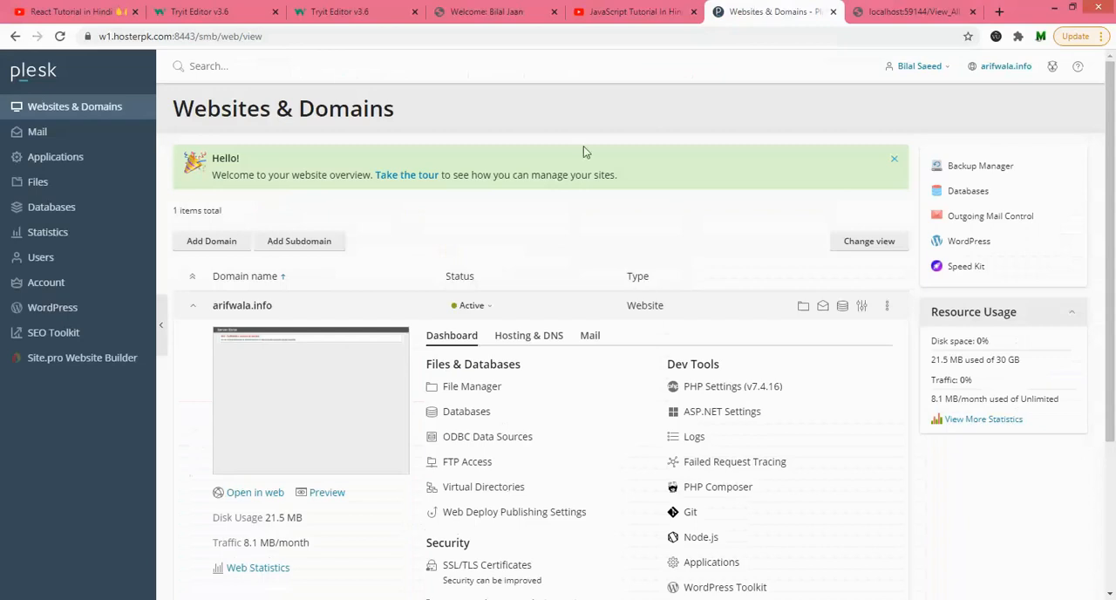
pyautogui.click(70, 211)
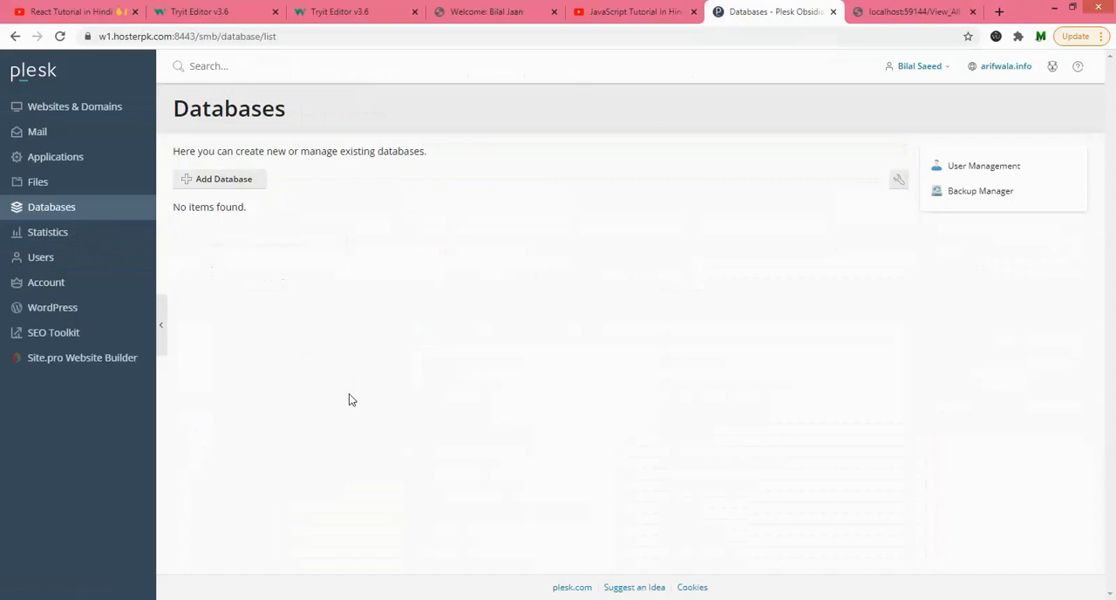
pyautogui.click(235, 183)
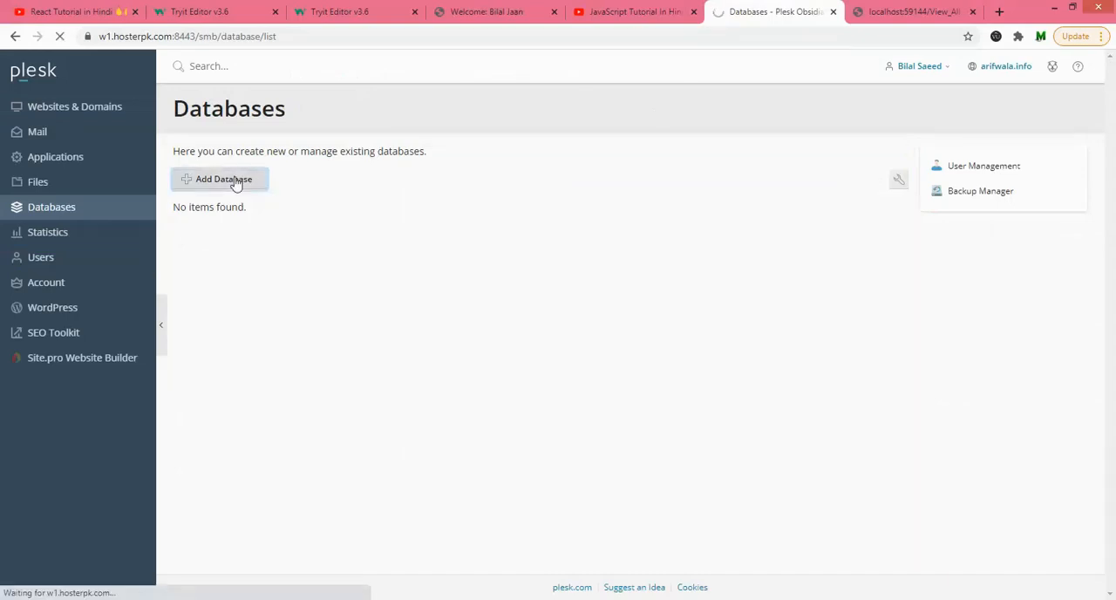
pyautogui.moveTo(377, 193); pyautogui.dragTo(325, 196)
pyautogui.press('BackSpace')
pyautogui.write('MyDB2')
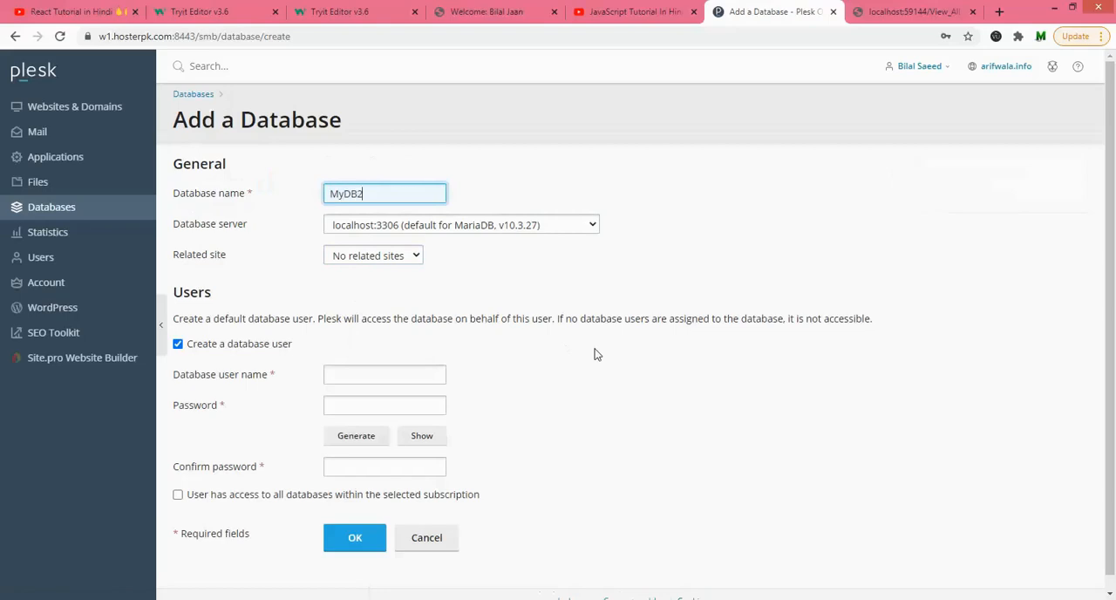
# Set the database server to .\MSSQLSERVER2016 (MS SQL) and the related site to arifwala.info
pyautogui.click(596, 225)
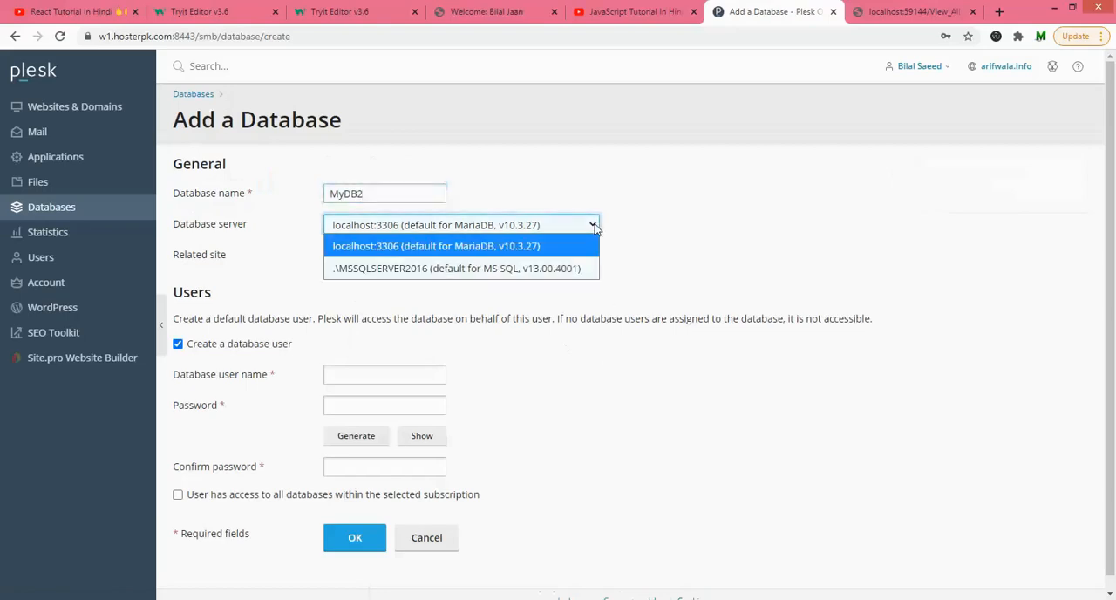
pyautogui.click(557, 268)
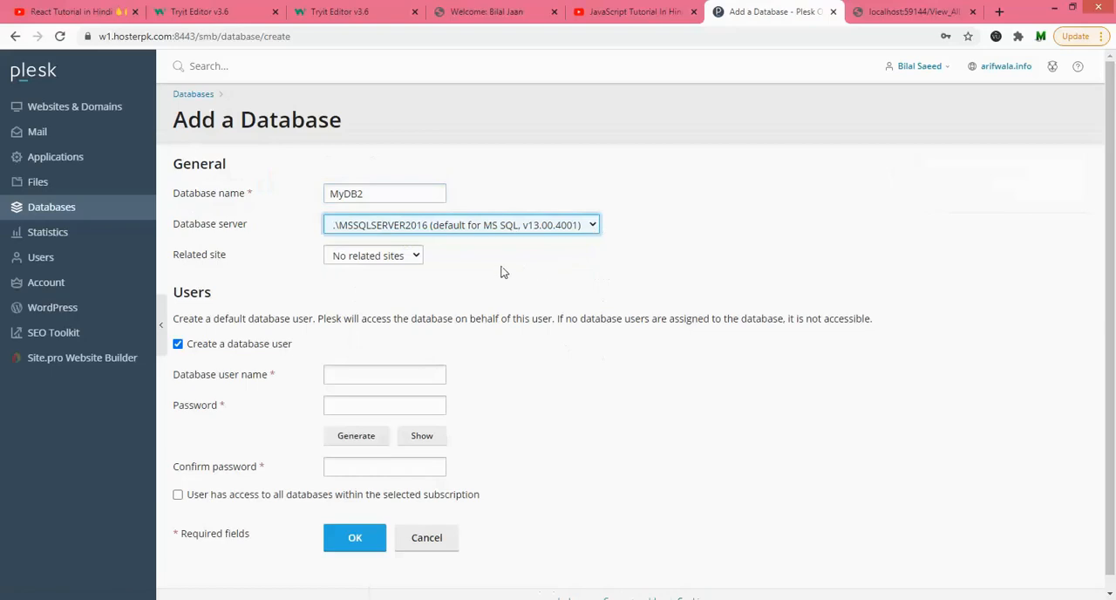
pyautogui.click(418, 257)
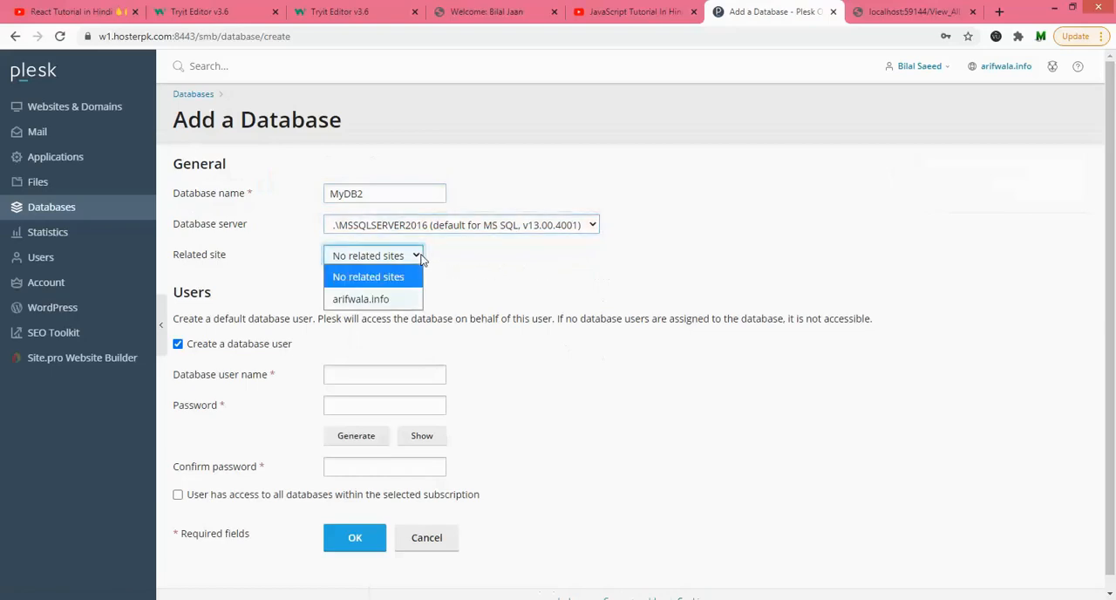
pyautogui.click(407, 305)
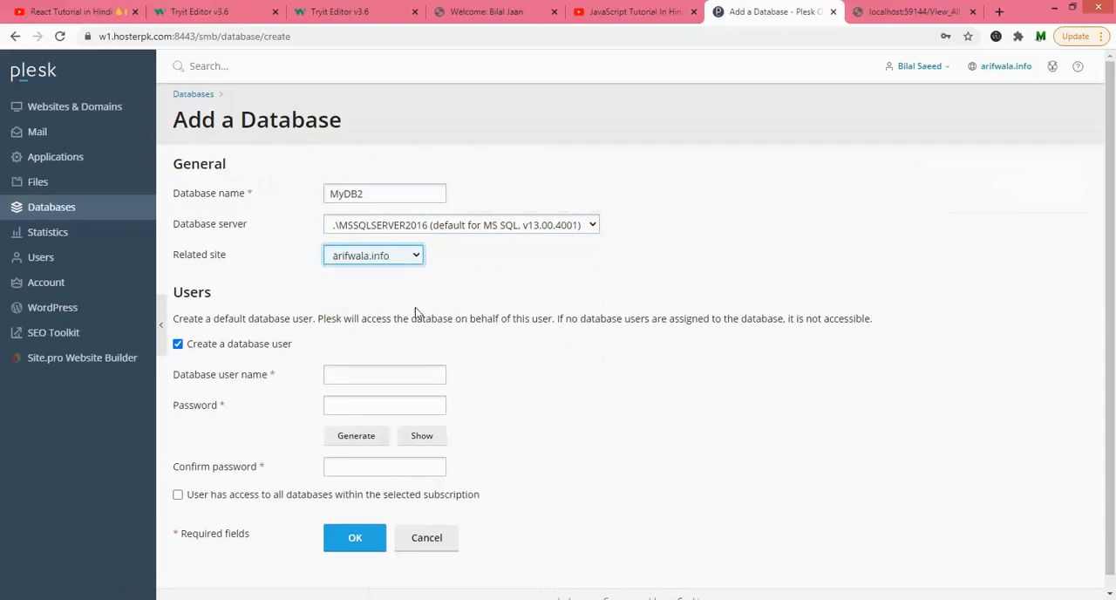
# Enter MyDB as the database user name and fill in the database user's password
pyautogui.scroll(-1, 413, 323)
pyautogui.click(398, 360)
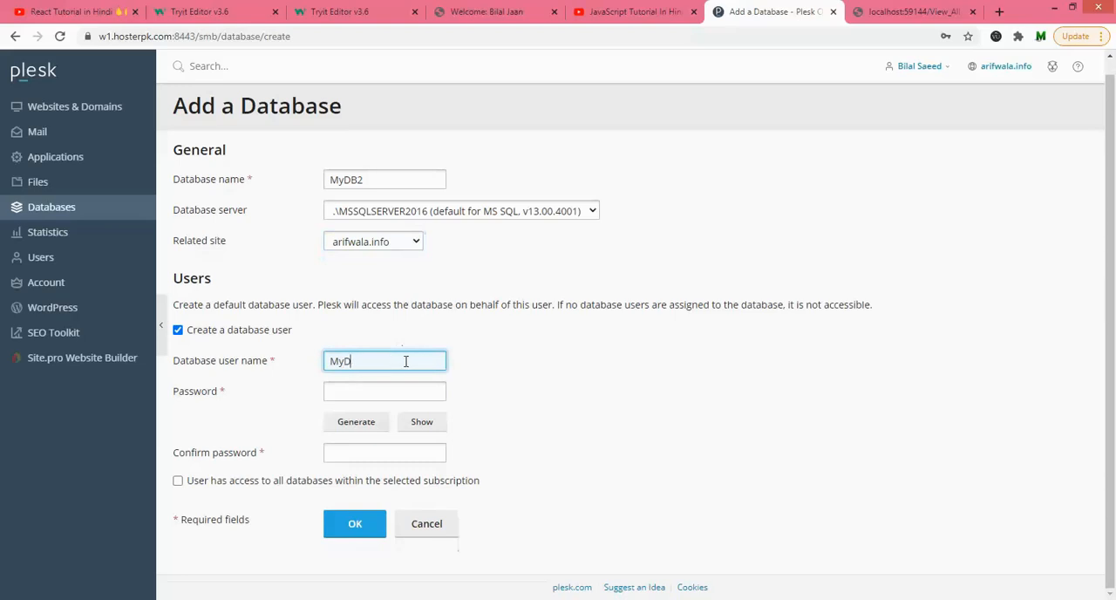
pyautogui.click(404, 392)
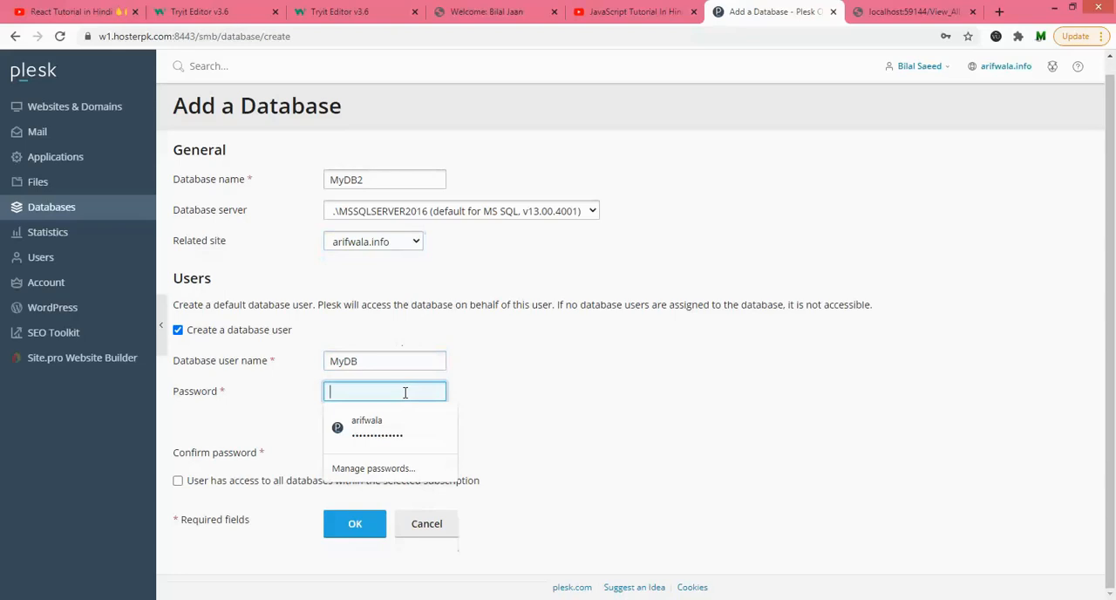
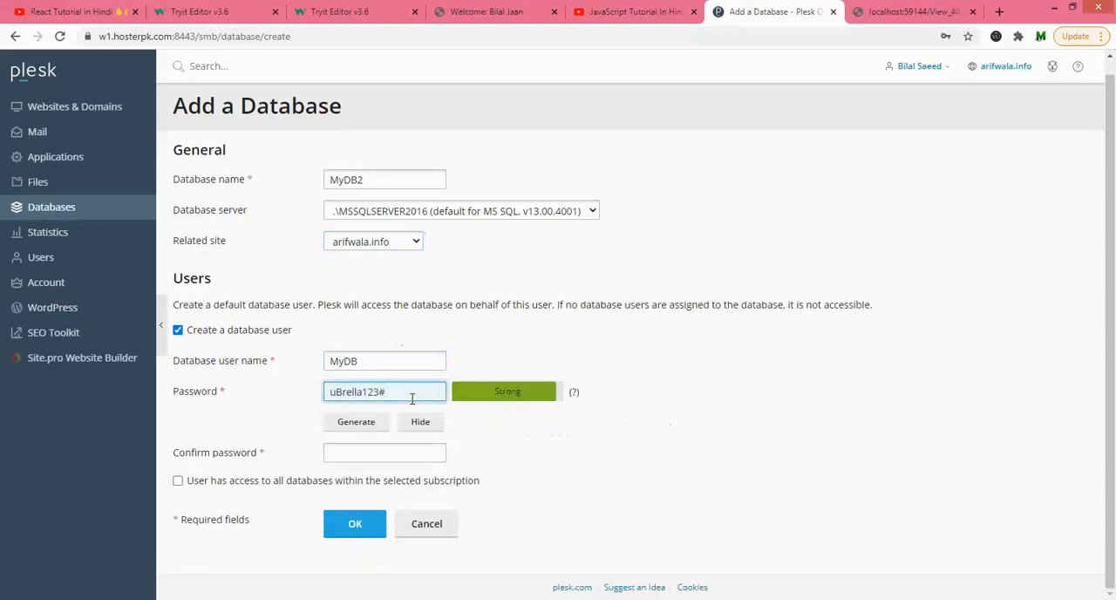
# Copy the database user's password and user name into a new Notepad document
pyautogui.moveTo(398, 393); pyautogui.dragTo(325, 394)
pyautogui.hotkey('ctrl', 'c')
pyautogui.rightClick(144, 599)
pyautogui.click(118, 544)
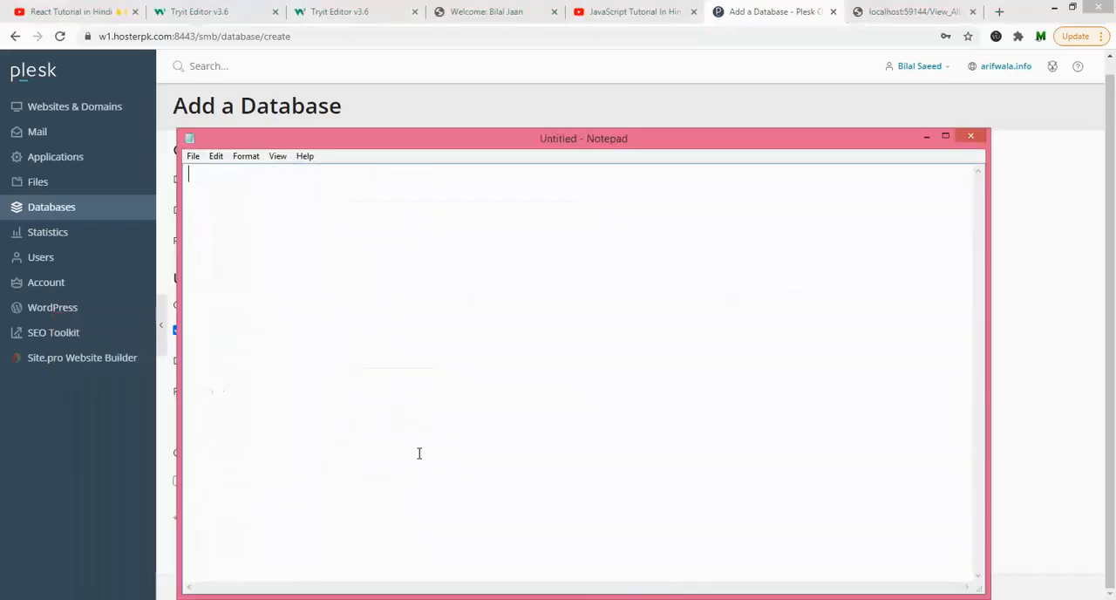
pyautogui.hotkey('ctrl', 'v')
pyautogui.moveTo(417, 144); pyautogui.dragTo(693, 148)
pyautogui.doubleClick(388, 364)
pyautogui.hotkey('ctrl', 'c')
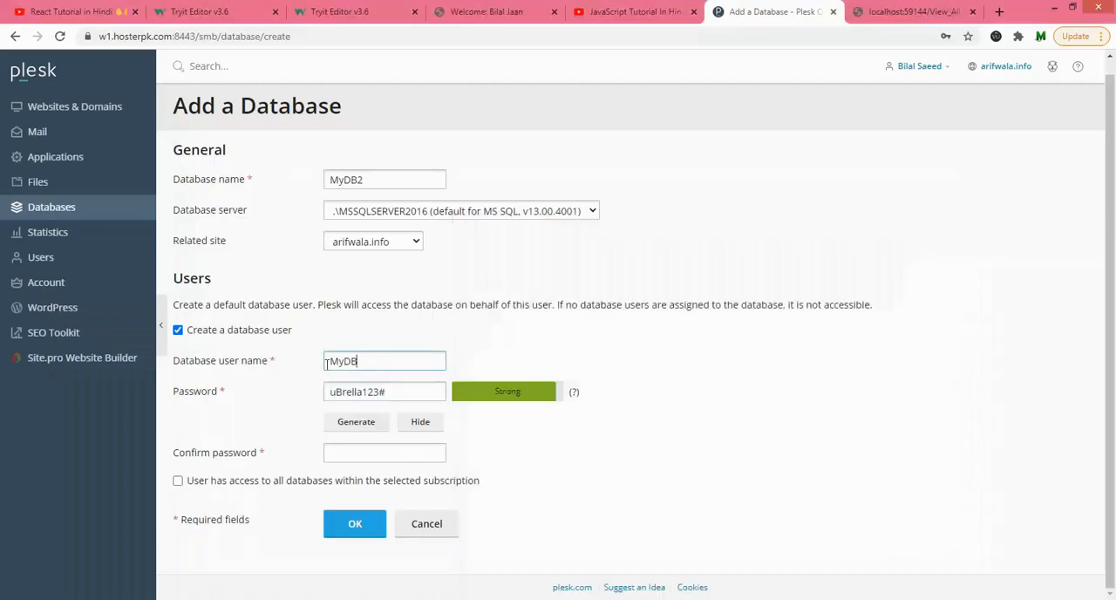
pyautogui.hotkey('alt', 'Tab')
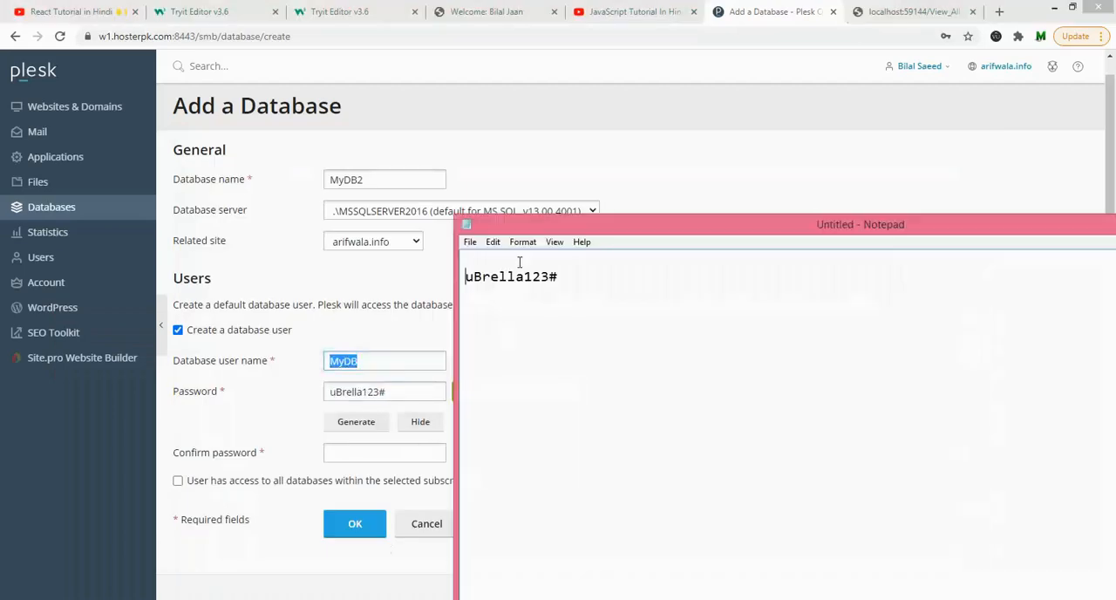
pyautogui.hotkey('ctrl', 'v')
# Copy the database user's password into the confirmation field and submit the new database form
pyautogui.click(433, 338)
pyautogui.moveTo(389, 392); pyautogui.dragTo(308, 397)
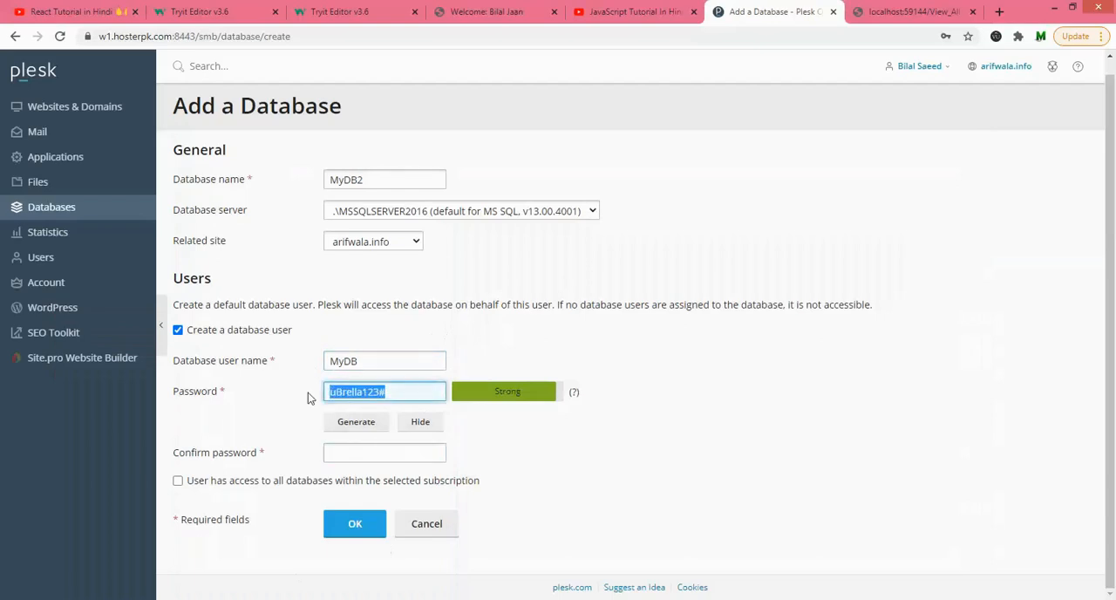
pyautogui.click(402, 451)
pyautogui.hotkey('ctrl', 'v')
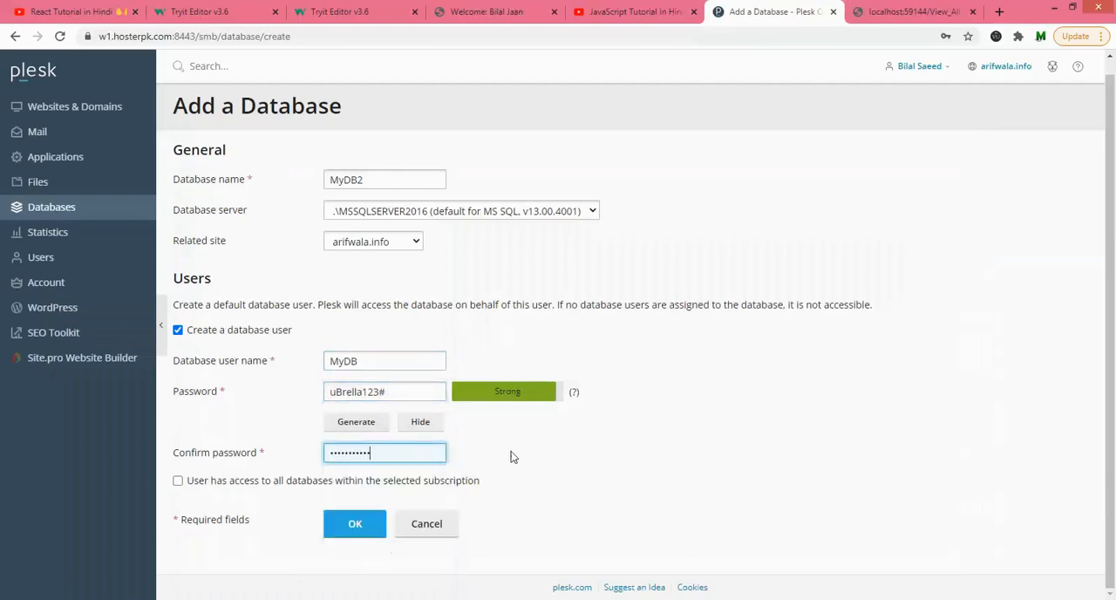
pyautogui.click(350, 528)
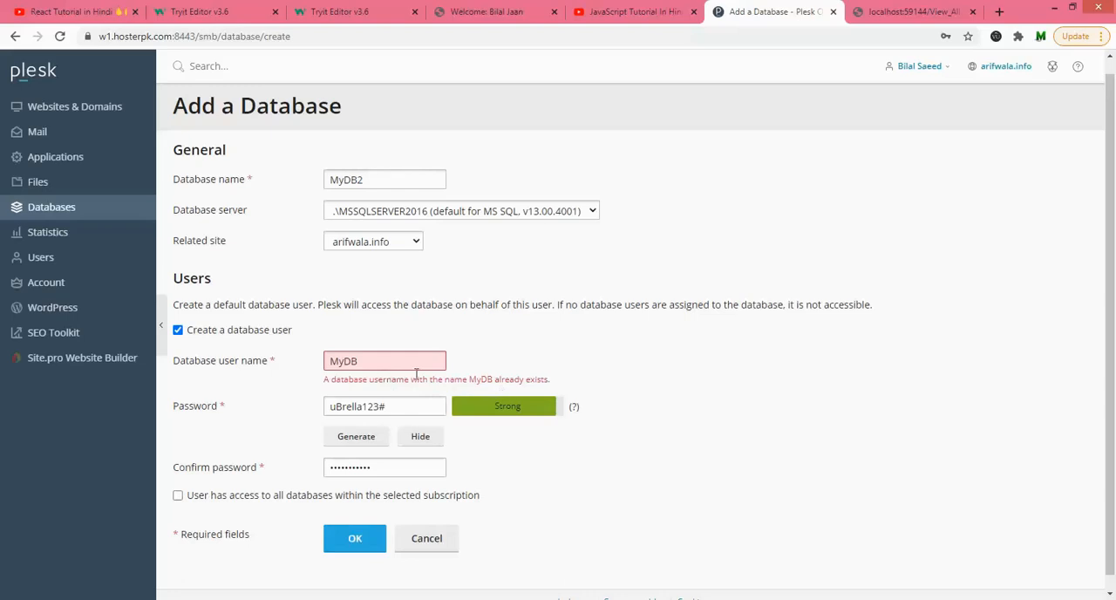
# Create the database with MyDB2 as the user name and decline saving the password in the browser
pyautogui.click(355, 537)
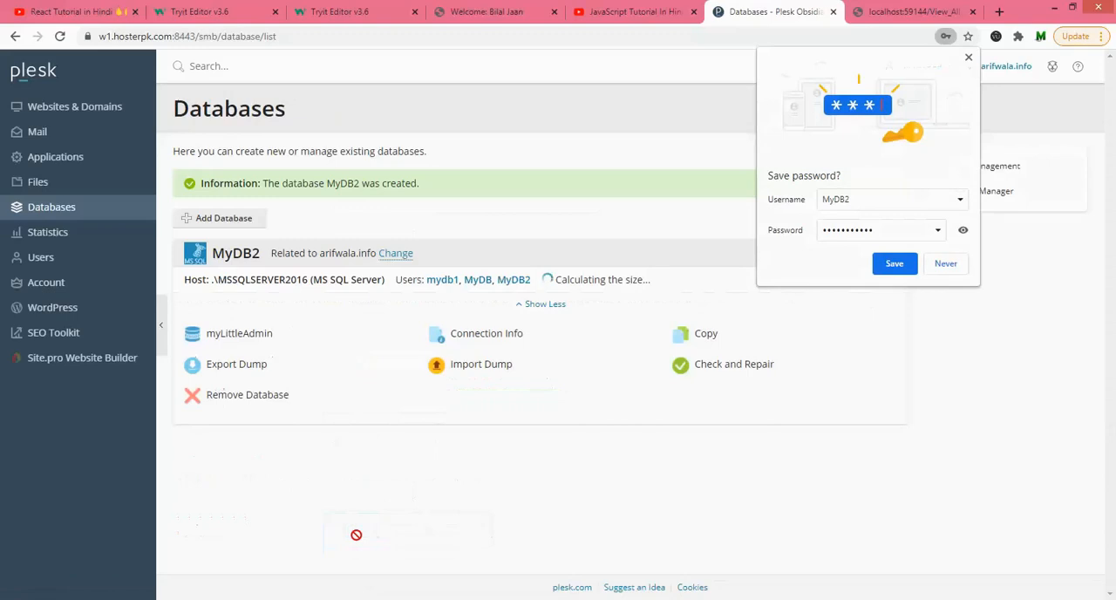
pyautogui.click(952, 263)
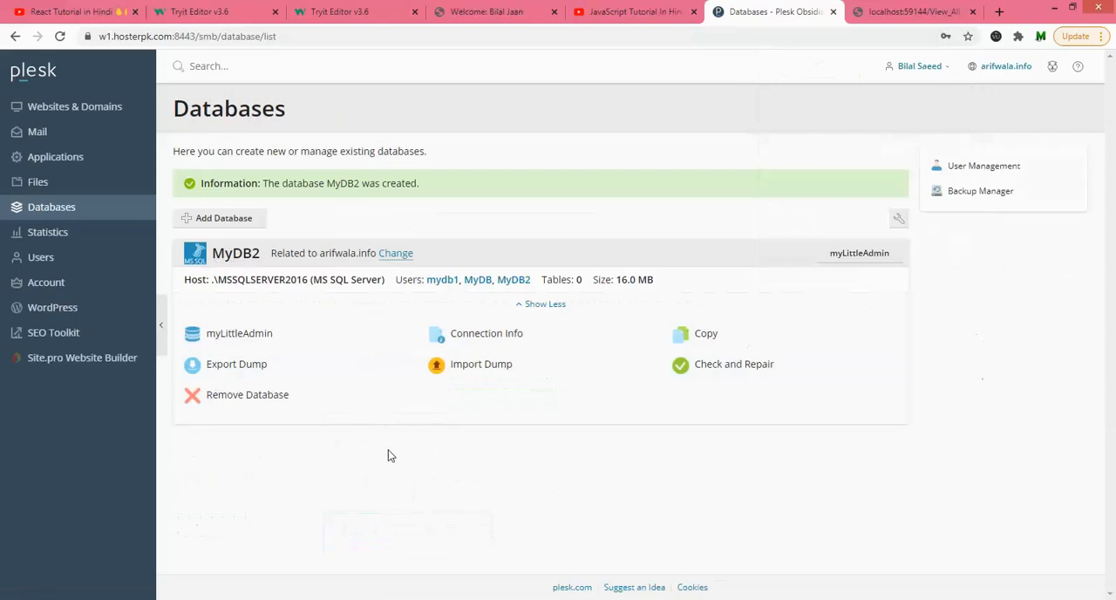
# Import MyDB.bak from the D:\Data folder as an uploaded dump into the MyDB2 database
pyautogui.click(482, 364)
pyautogui.click(394, 183)
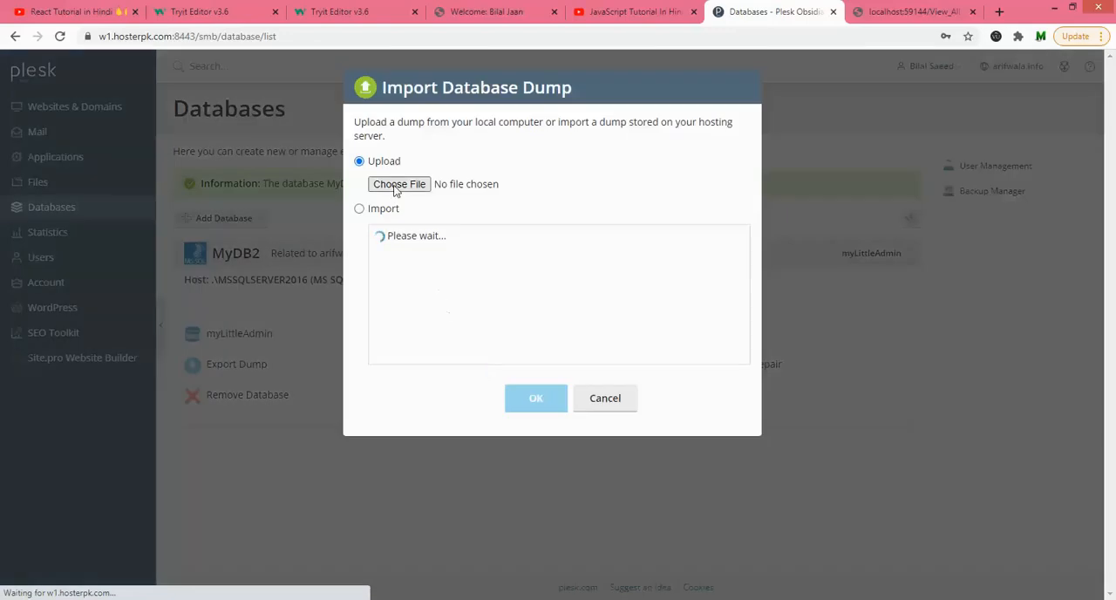
pyautogui.click(162, 290)
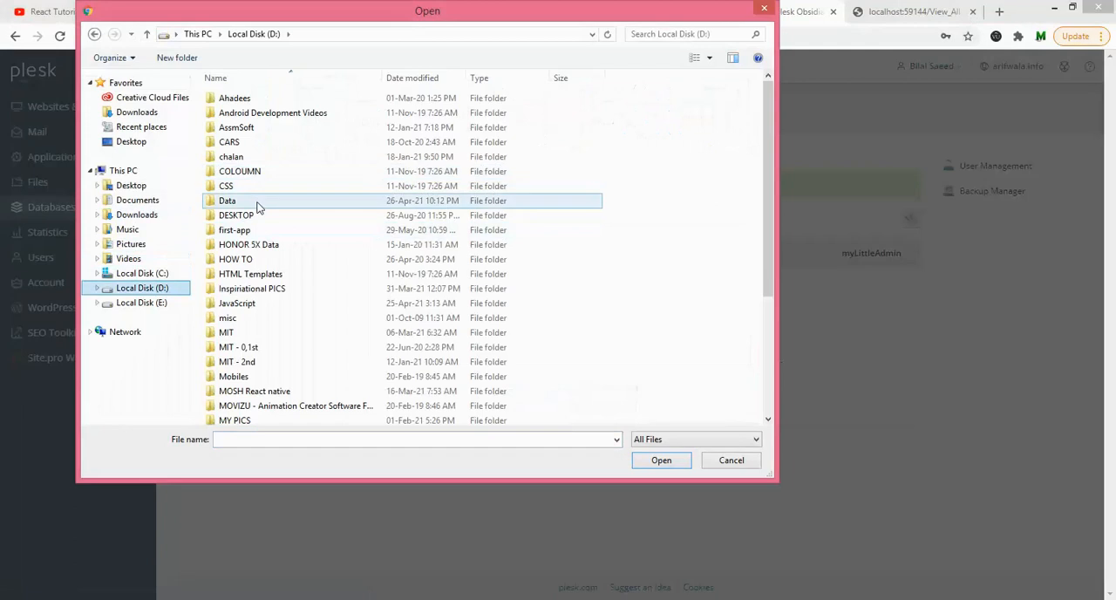
pyautogui.doubleClick(257, 204)
pyautogui.click(238, 101)
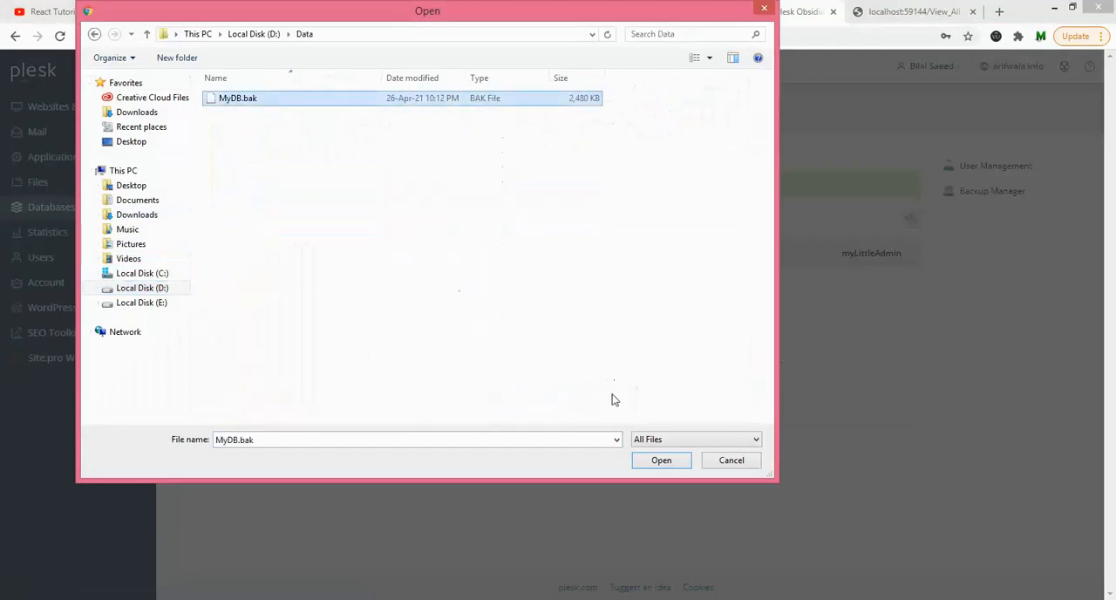
pyautogui.click(655, 464)
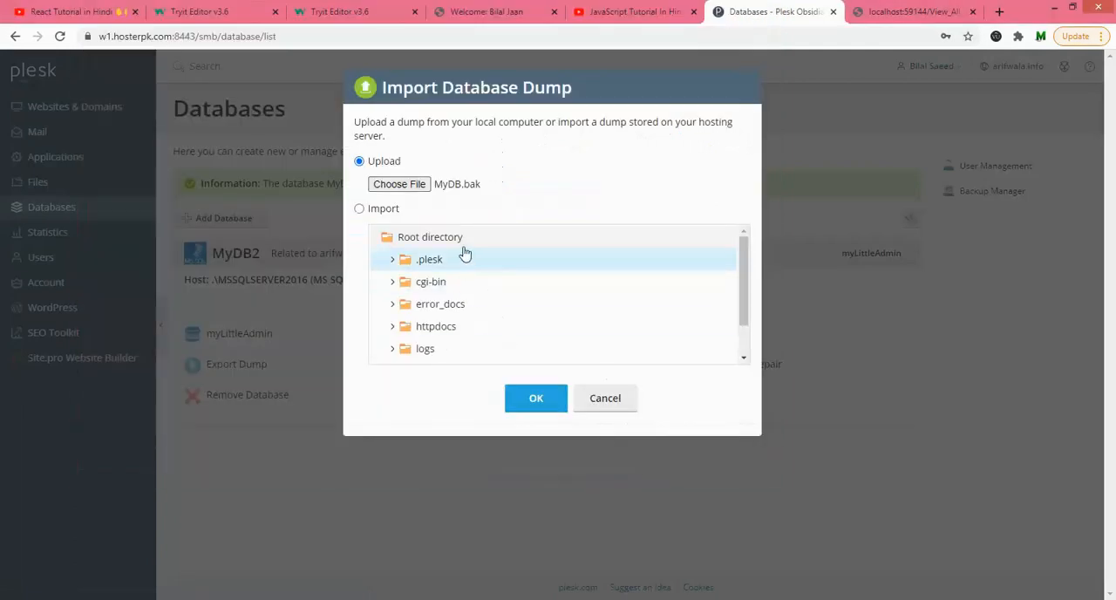
pyautogui.click(537, 398)
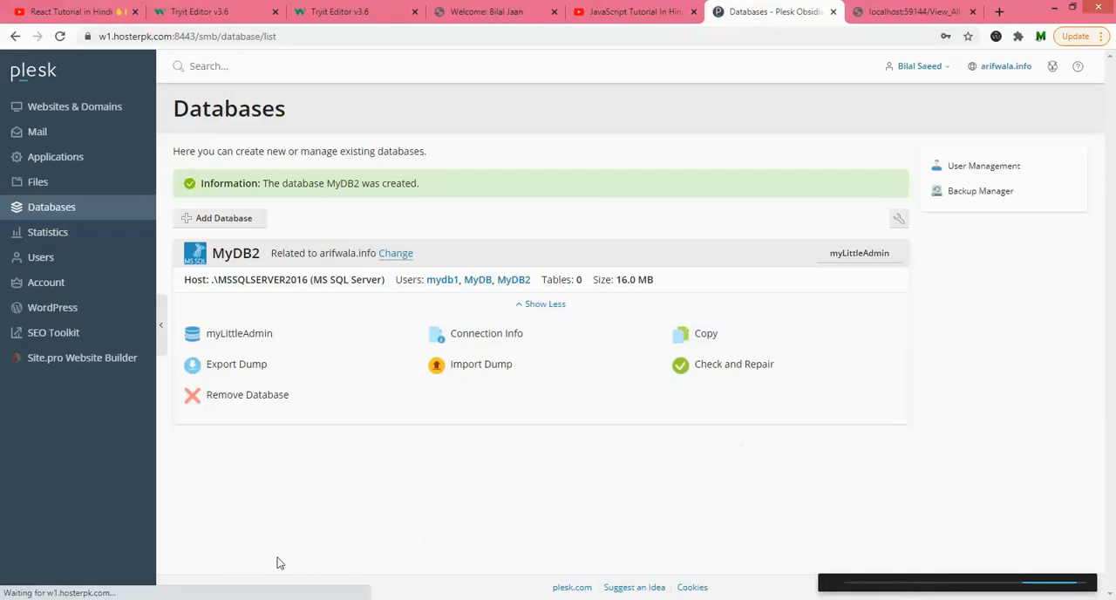
# Reload the Plesk database list to check the imported MyDB2 data, and switch to the hosting steps document in Word
pyautogui.click(208, 599)
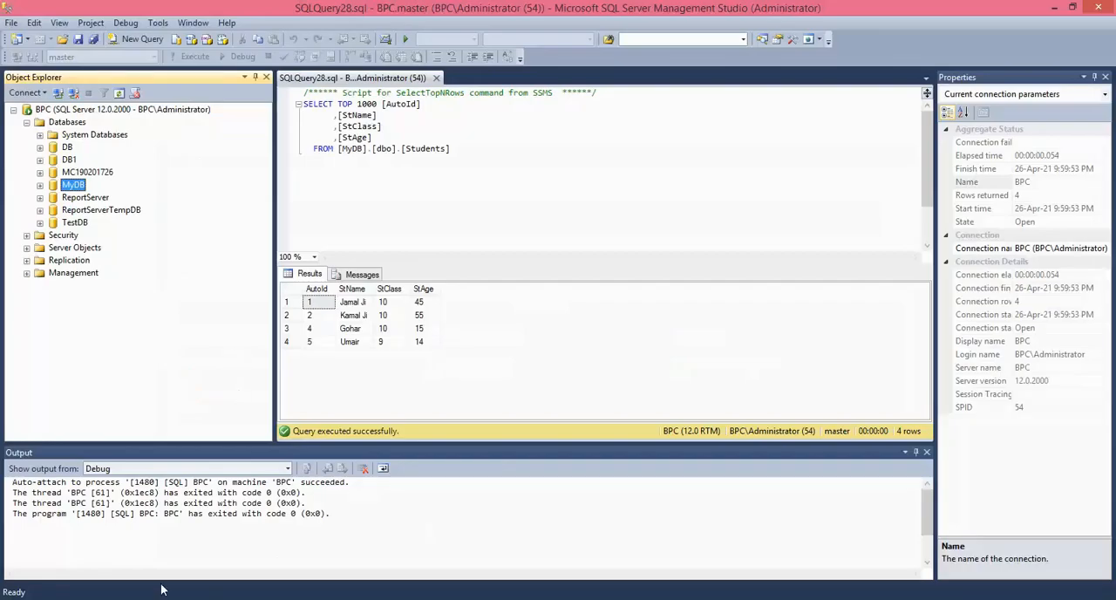
pyautogui.click(188, 599)
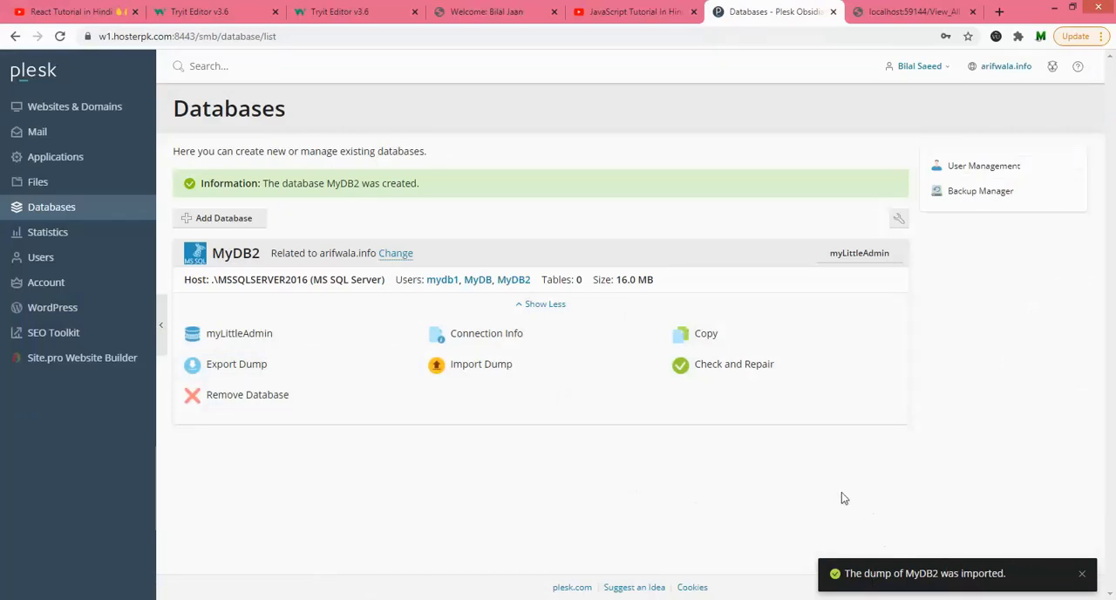
pyautogui.click(60, 35)
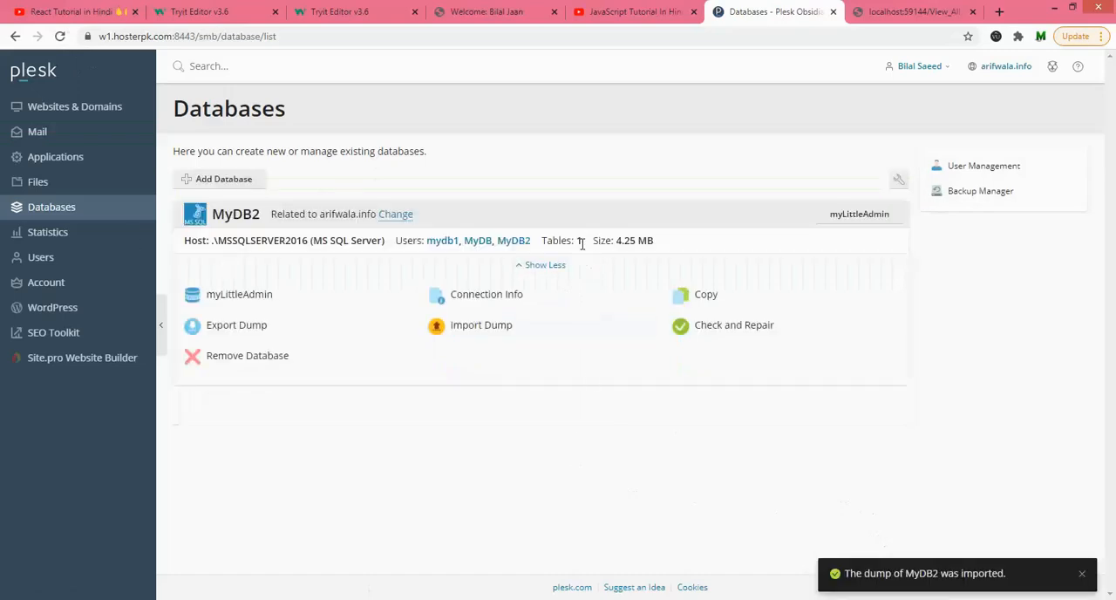
pyautogui.hotkey('alt', 'Tab')
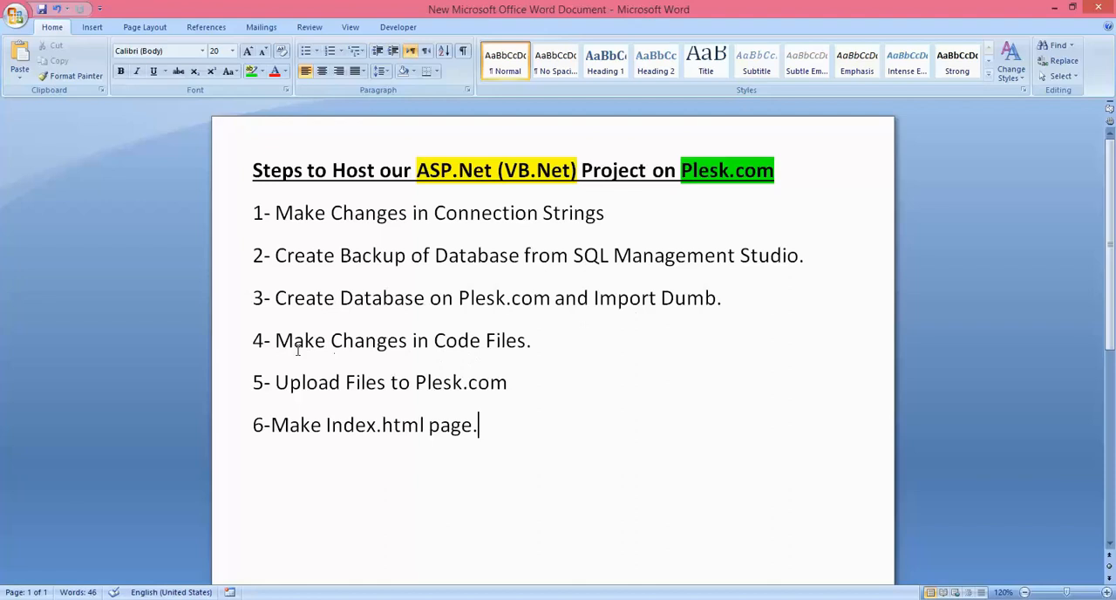
# Switch to the WebApplication8 project in Visual Studio and show its folder in a maximized File Explorer window
pyautogui.click(1057, 10)
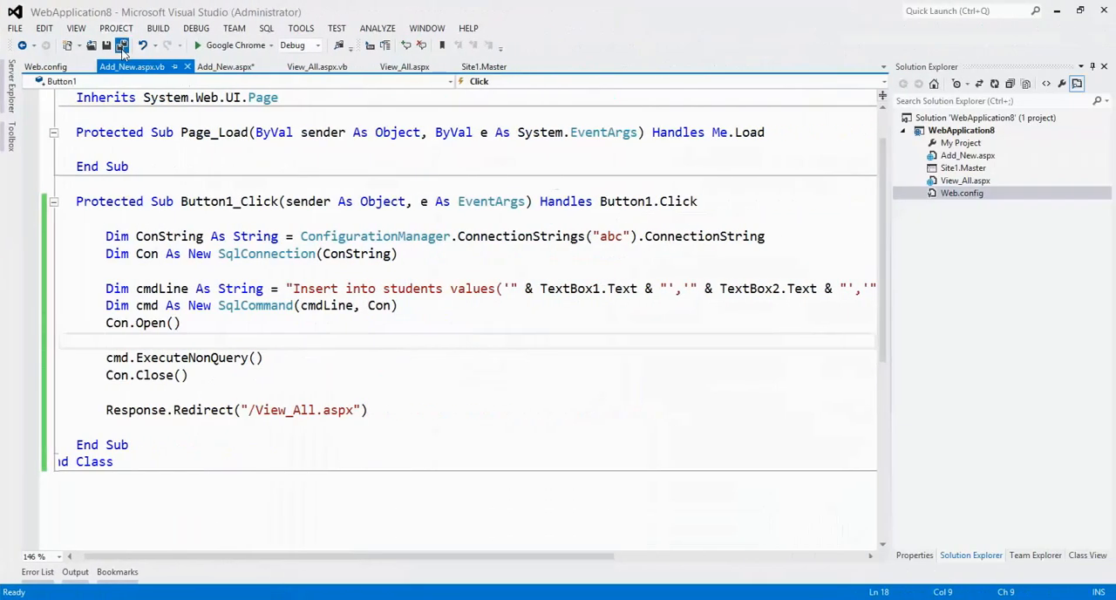
pyautogui.rightClick(950, 131)
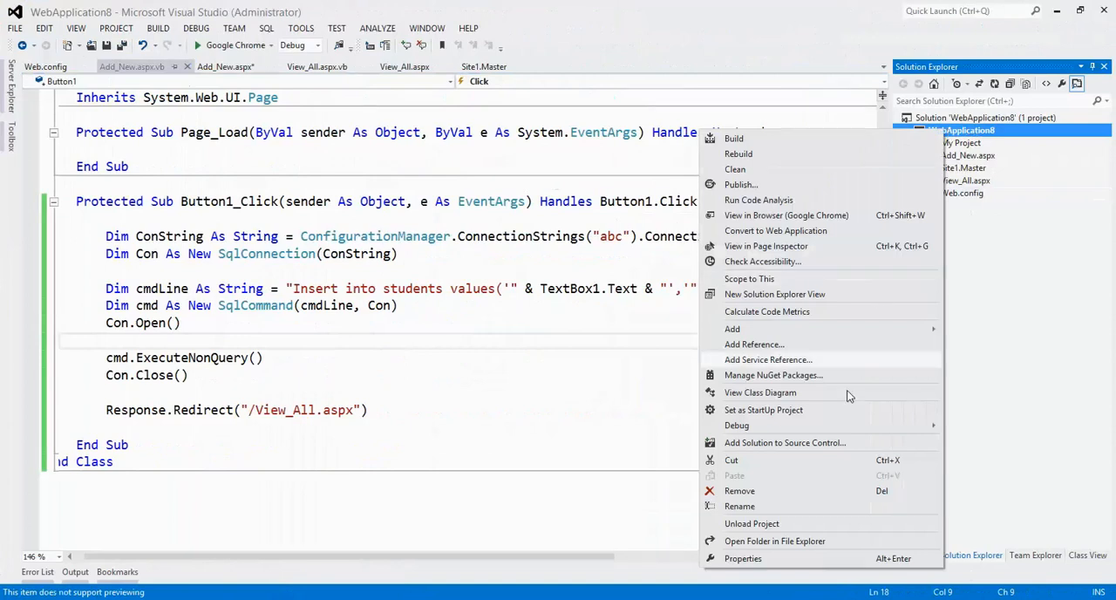
pyautogui.click(826, 542)
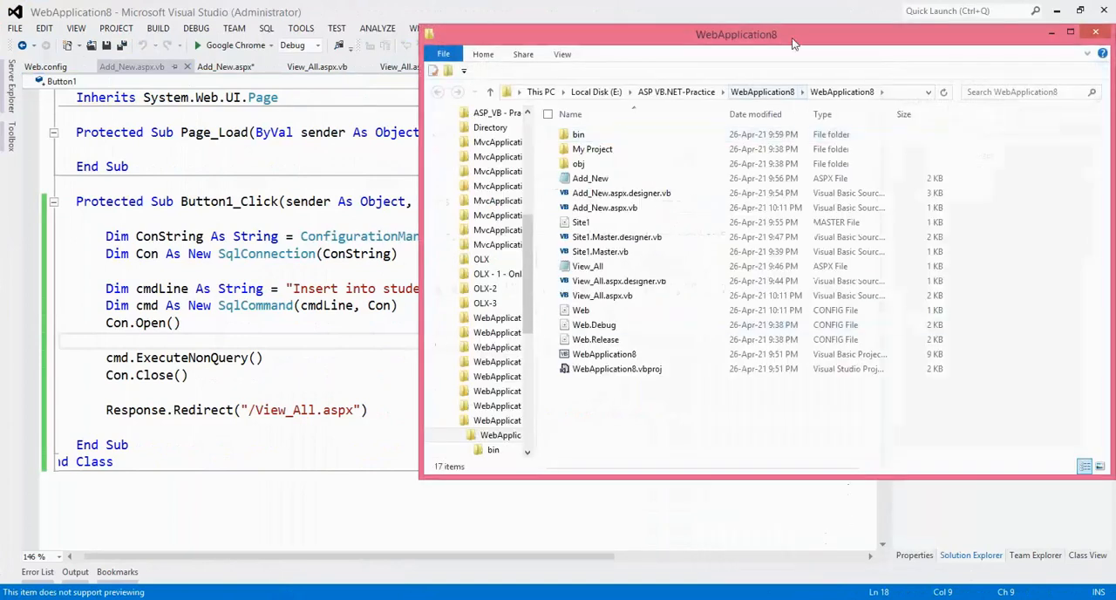
pyautogui.doubleClick(793, 40)
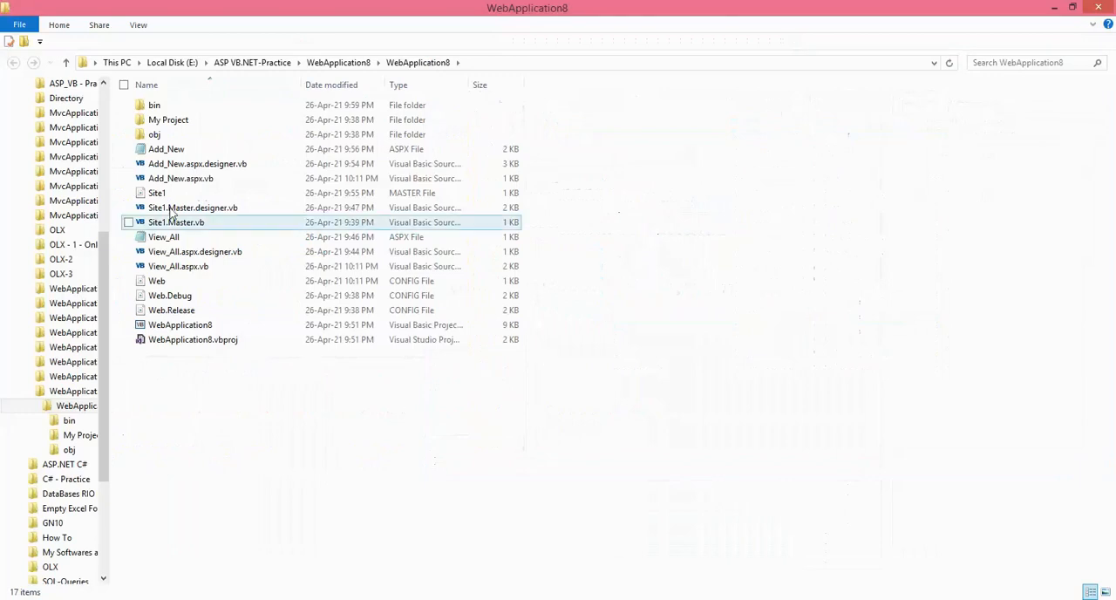
# Copy Add_New, Add_New.aspx.vb, Site1, Site1.Master.vb, View_All, View_All.aspx.vb and Web from the project folder
pyautogui.click(170, 149)
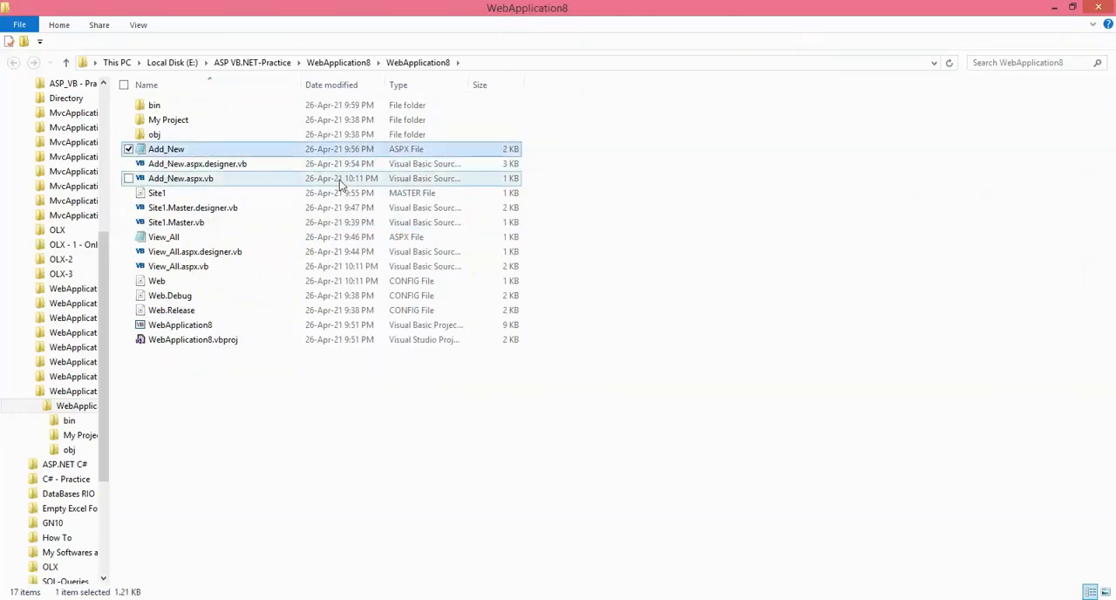
pyautogui.keyDown('ctrl'); pyautogui.click(204, 182); pyautogui.keyUp('ctrl')
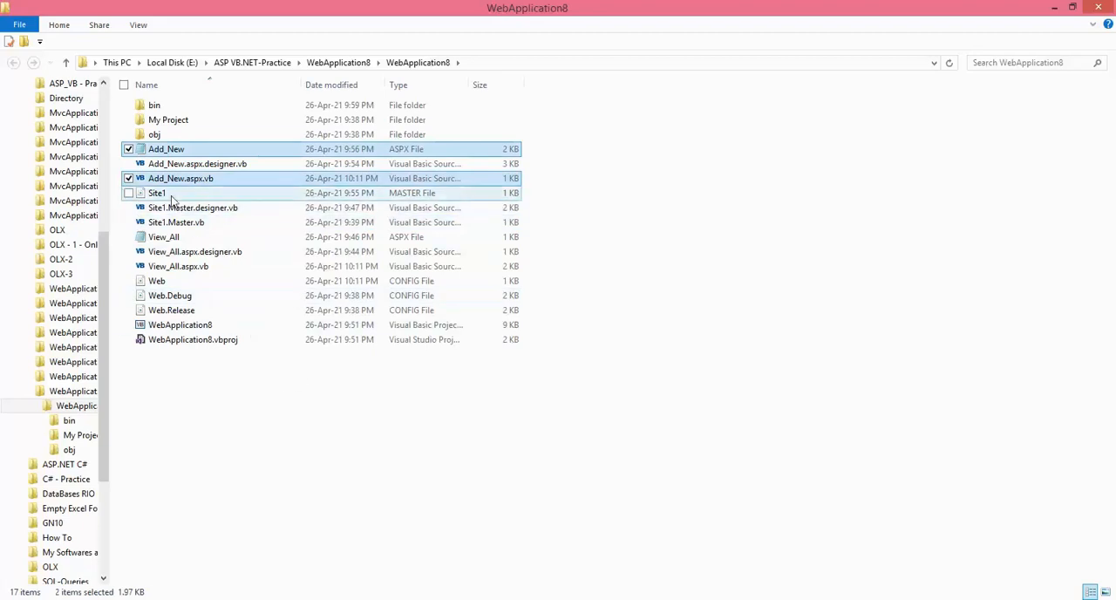
pyautogui.keyDown('ctrl'); pyautogui.click(179, 192); pyautogui.keyUp('ctrl')
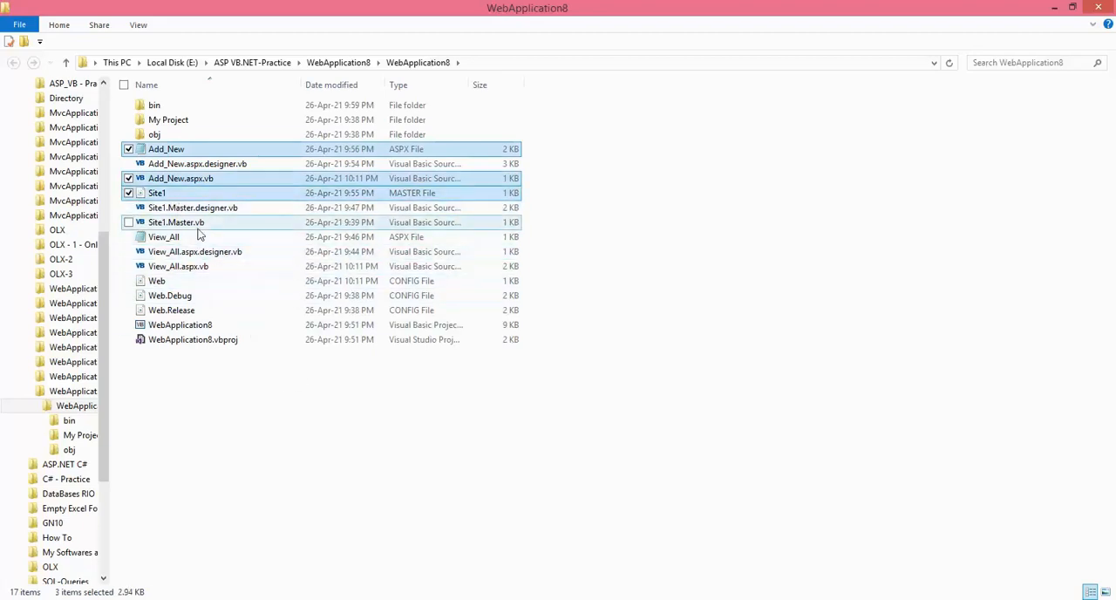
pyautogui.keyDown('ctrl'); pyautogui.click(170, 238); pyautogui.keyUp('ctrl')
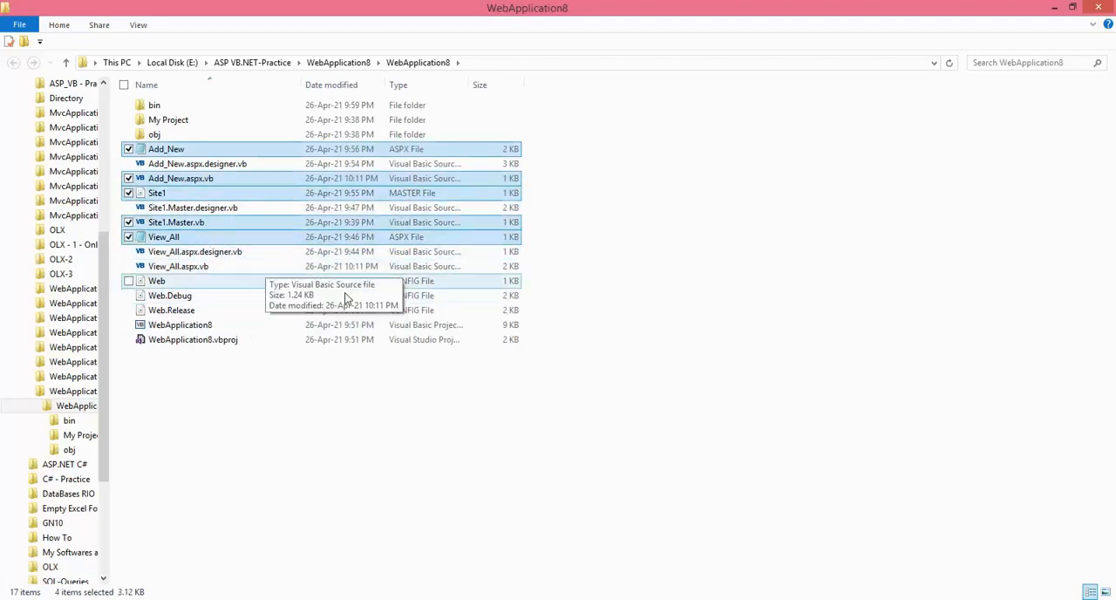
pyautogui.keyDown('ctrl'); pyautogui.click(206, 270); pyautogui.keyUp('ctrl')
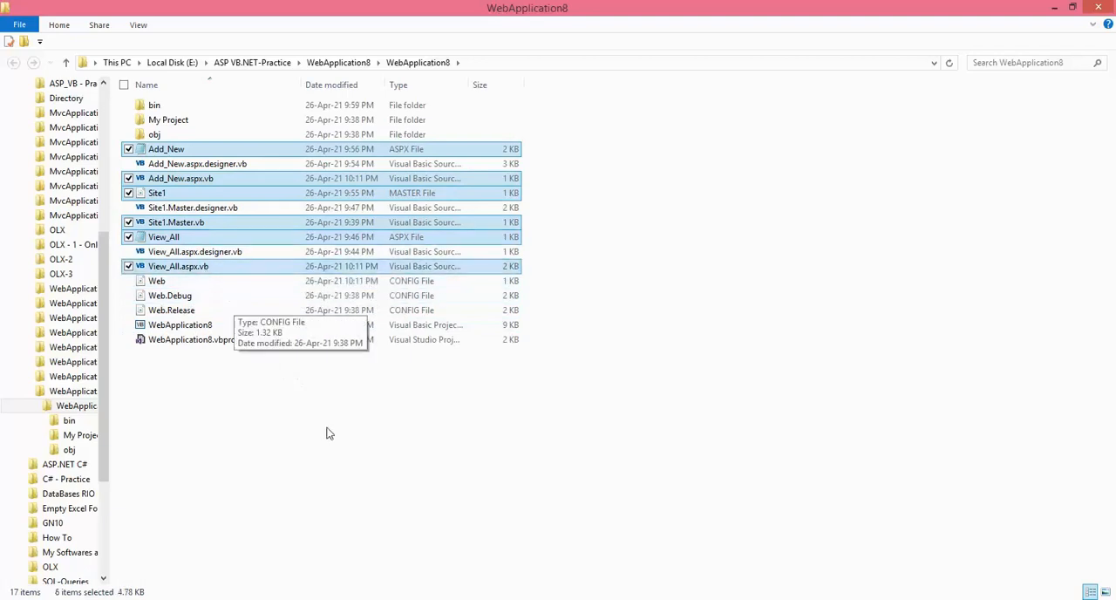
pyautogui.keyDown('ctrl'); pyautogui.click(167, 285); pyautogui.keyUp('ctrl')
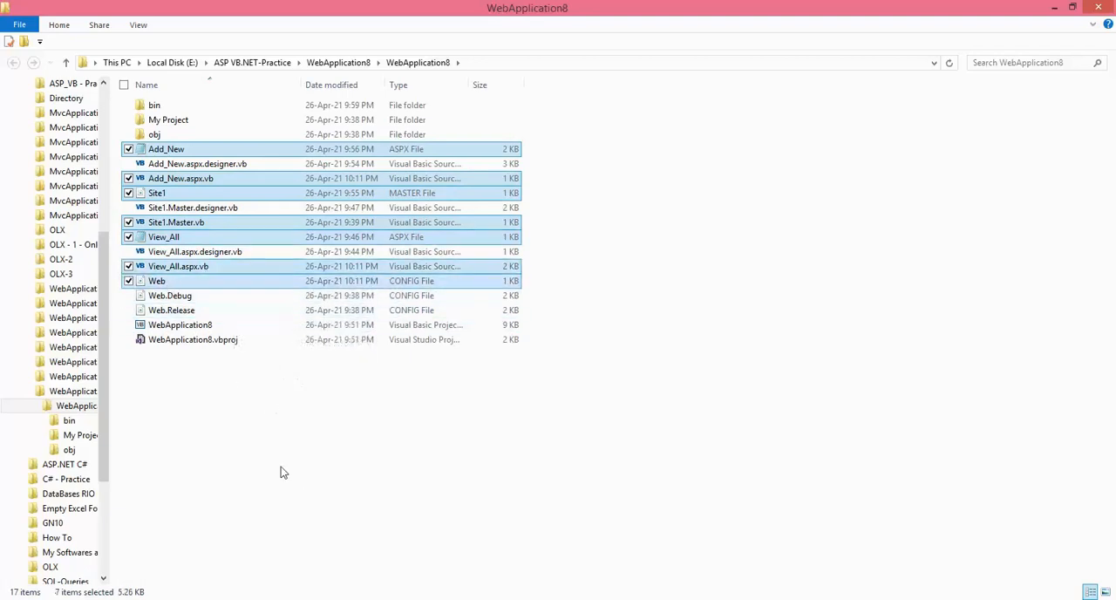
pyautogui.rightClick(180, 278)
pyautogui.click(140, 423)
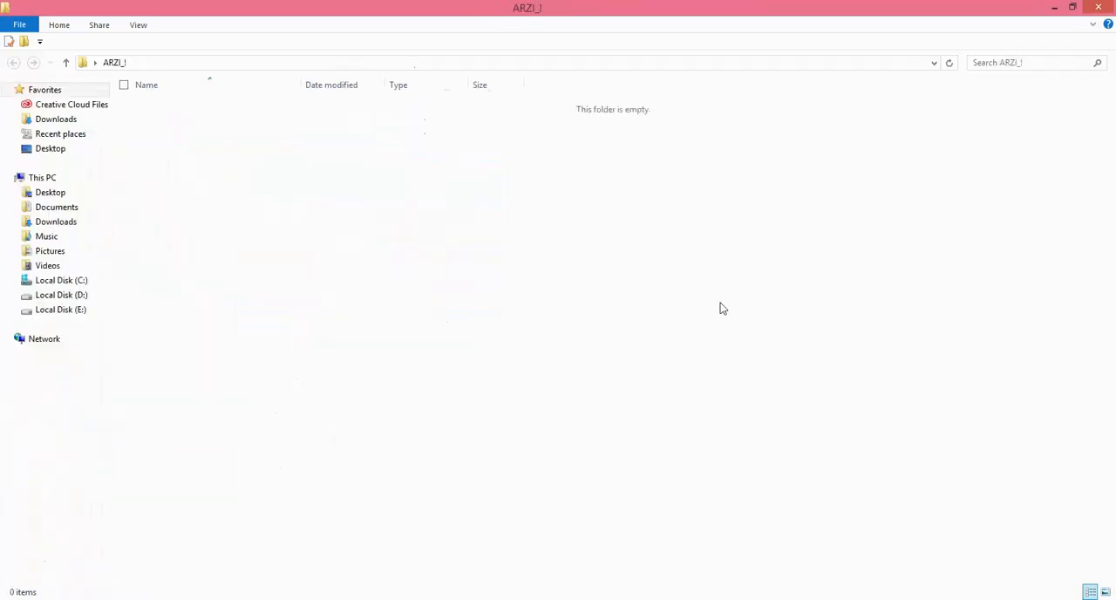
# Paste the copied project files into the empty ARZI_! folder and display them as large thumbnails
pyautogui.rightClick(323, 225)
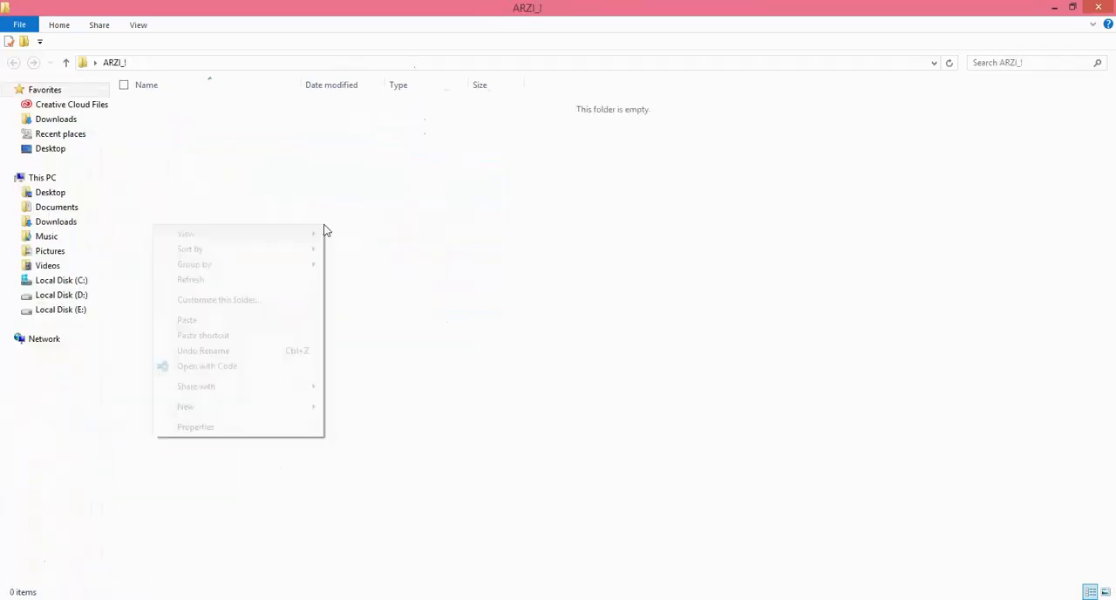
pyautogui.click(253, 319)
pyautogui.click(260, 323)
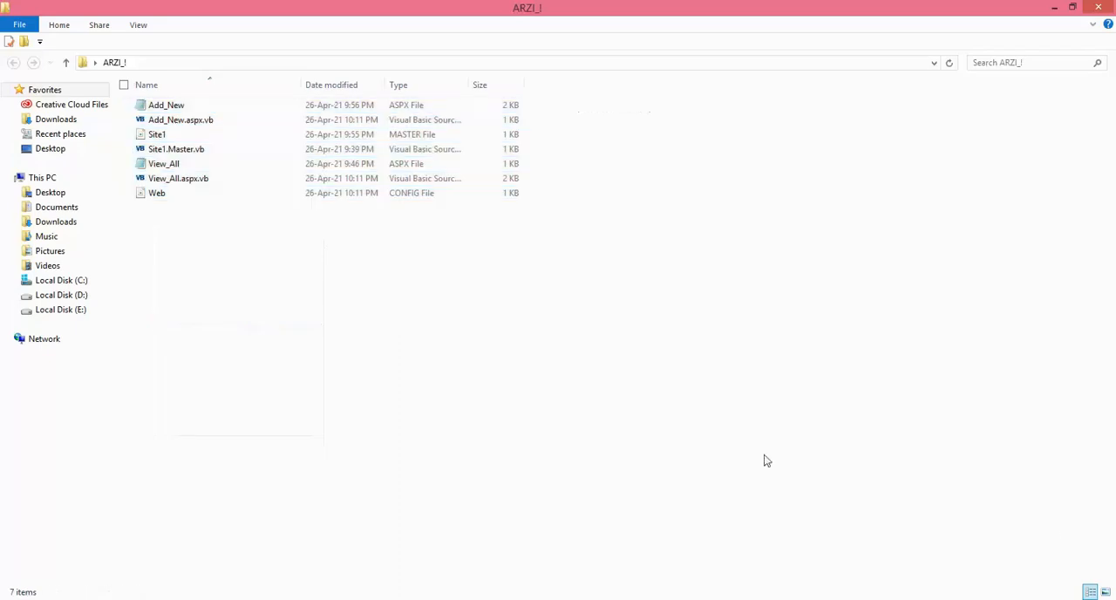
pyautogui.click(1105, 592)
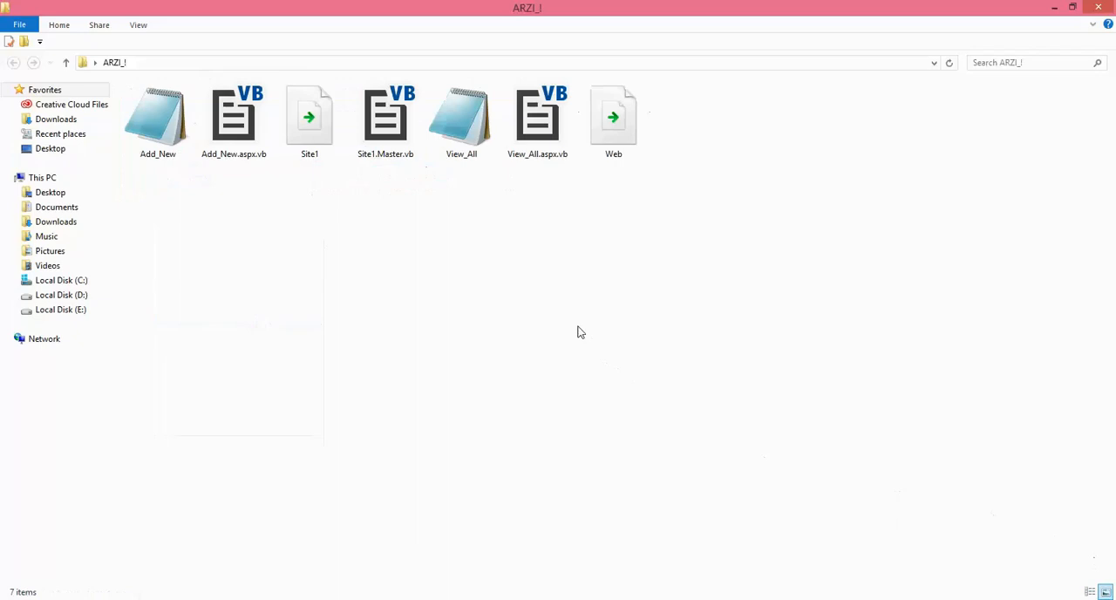
# Open the copied Add_New page in Notepad and change CodeBehind to CodeFile in its Page directive
pyautogui.doubleClick(144, 115)
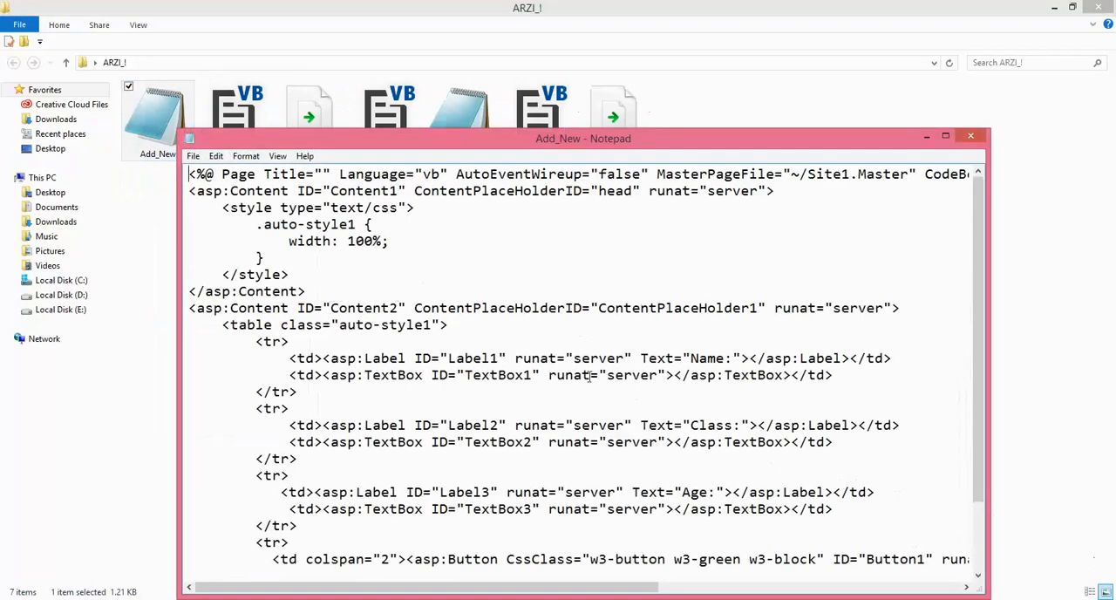
pyautogui.moveTo(580, 587); pyautogui.dragTo(847, 587)
pyautogui.moveTo(507, 173); pyautogui.dragTo(557, 174)
pyautogui.write('File="~/Site1.Master" CodeFile="Add_New.aspx.vb" Inherits="WebApplication8.Add_Ne')
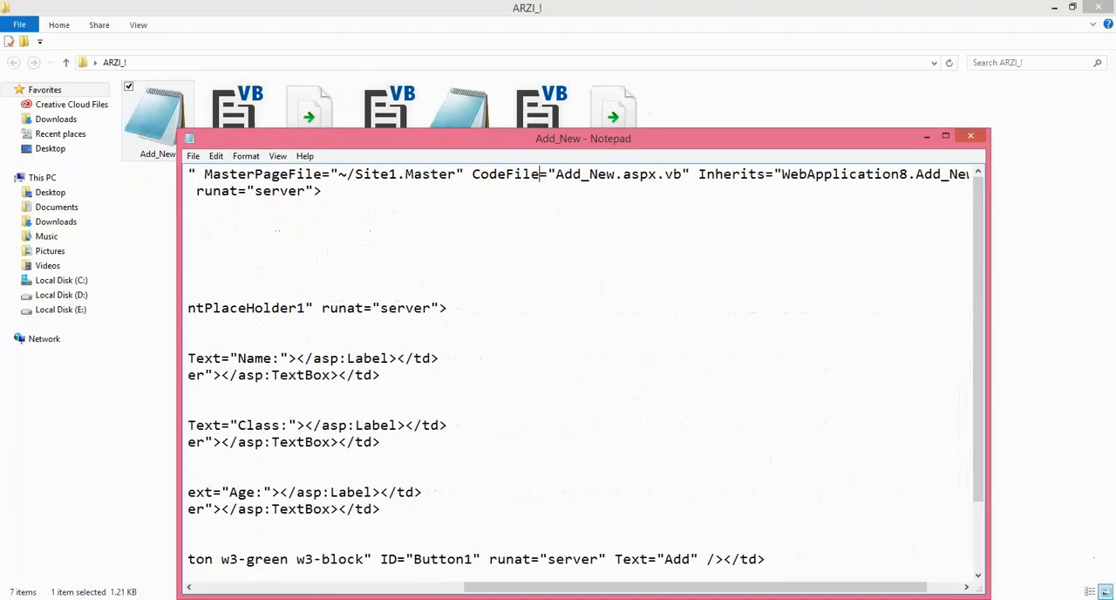
# Remove the WebApplication8. prefix from Add_New's Inherits attribute, then save and close the file
pyautogui.moveTo(698, 587); pyautogui.dragTo(731, 587)
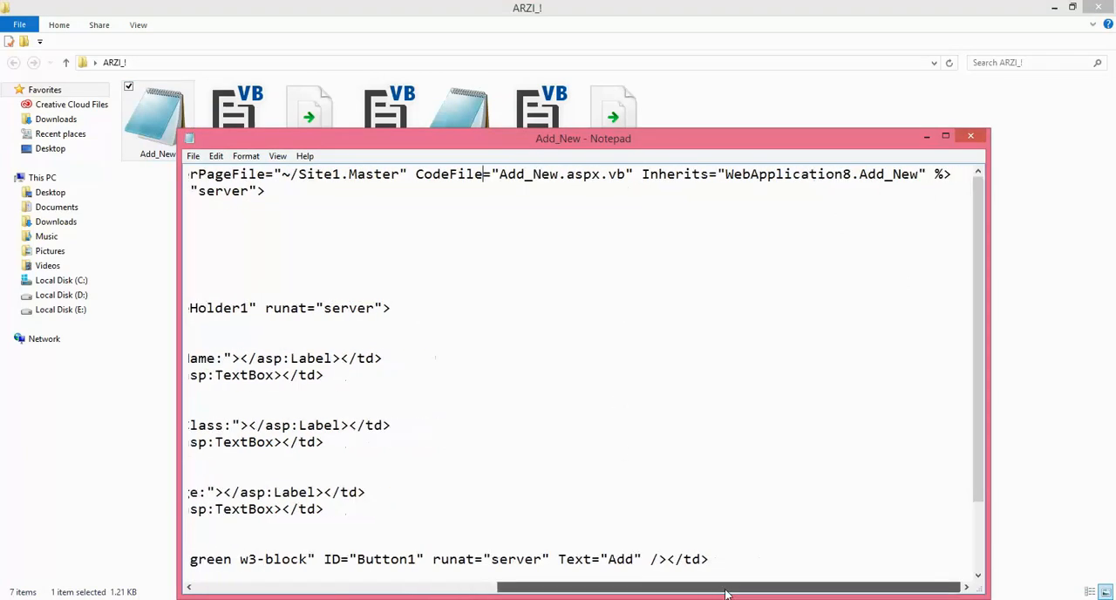
pyautogui.moveTo(725, 174); pyautogui.dragTo(857, 180)
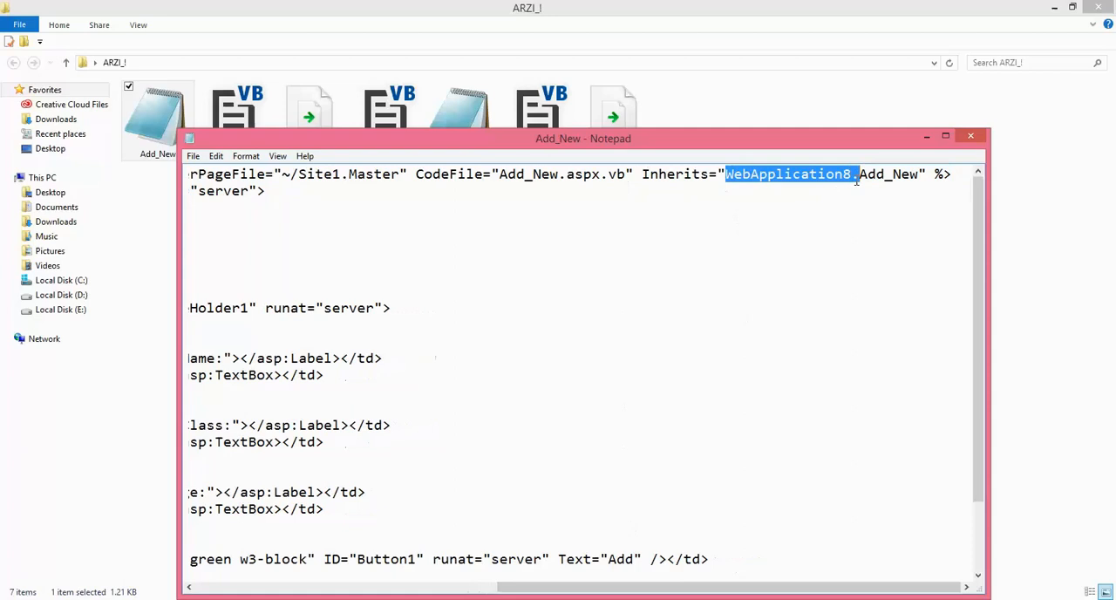
pyautogui.press('Delete')
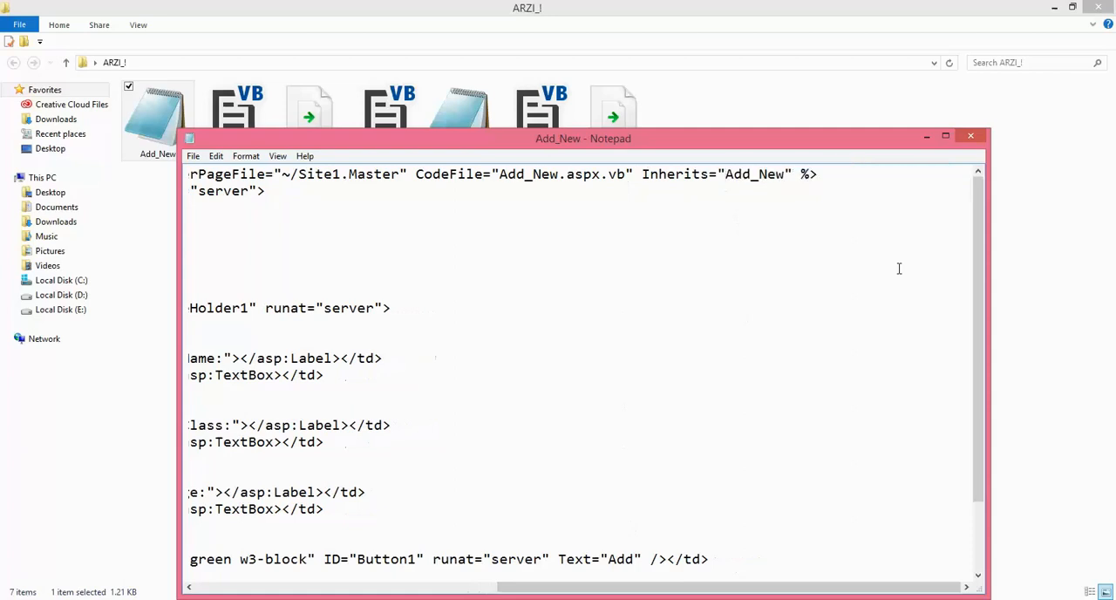
pyautogui.click(193, 155)
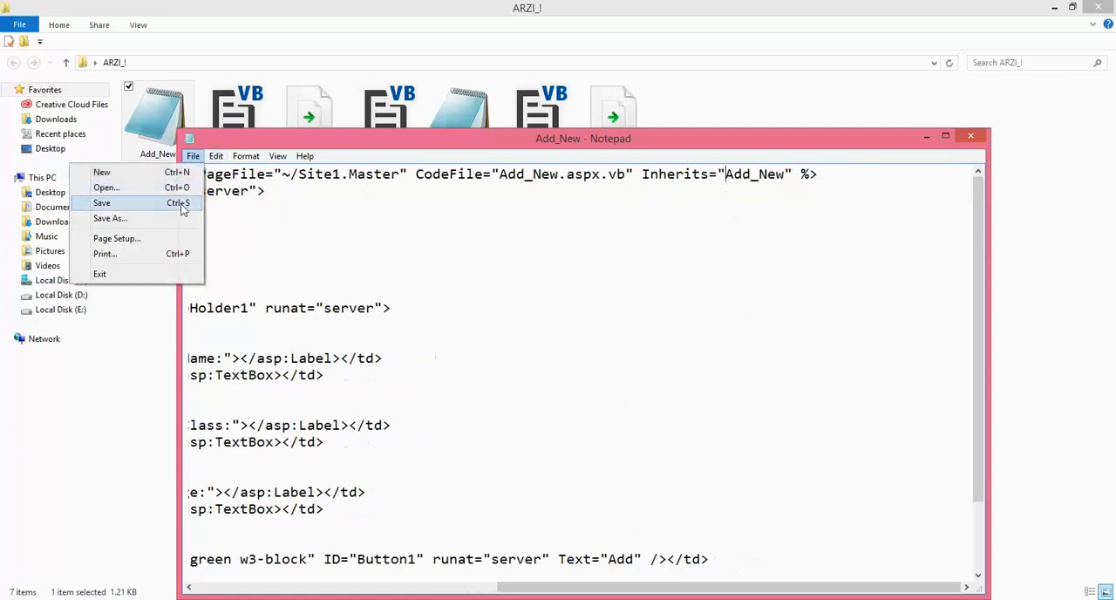
pyautogui.click(101, 203)
pyautogui.click(971, 135)
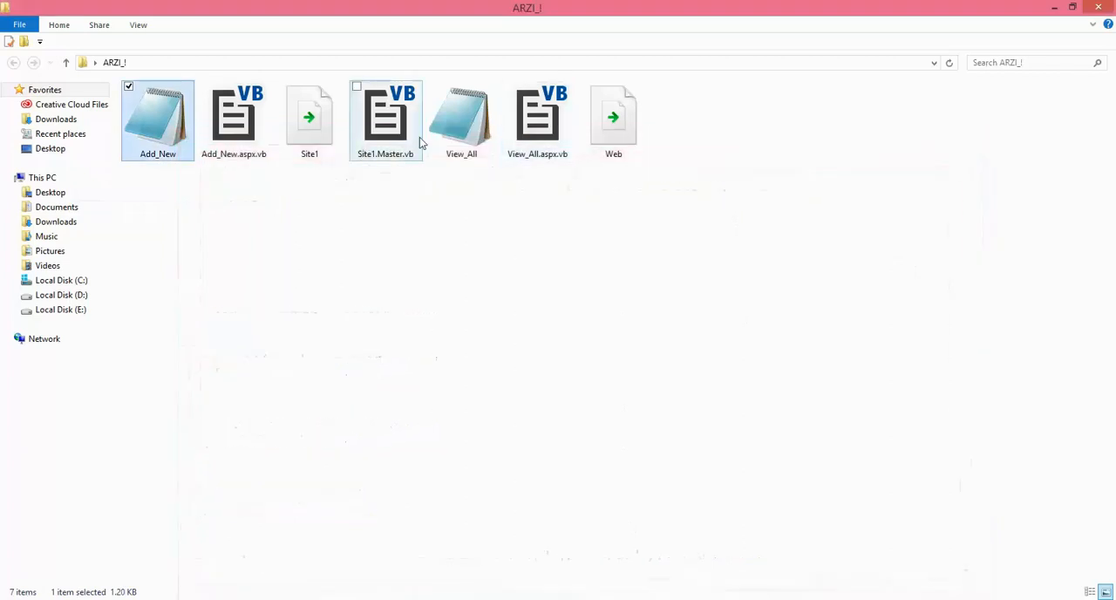
# Open the copied View_All page in Notepad and change CodeBehind to CodeFile in its Page directive
pyautogui.click(450, 139)
pyautogui.doubleClick(450, 140)
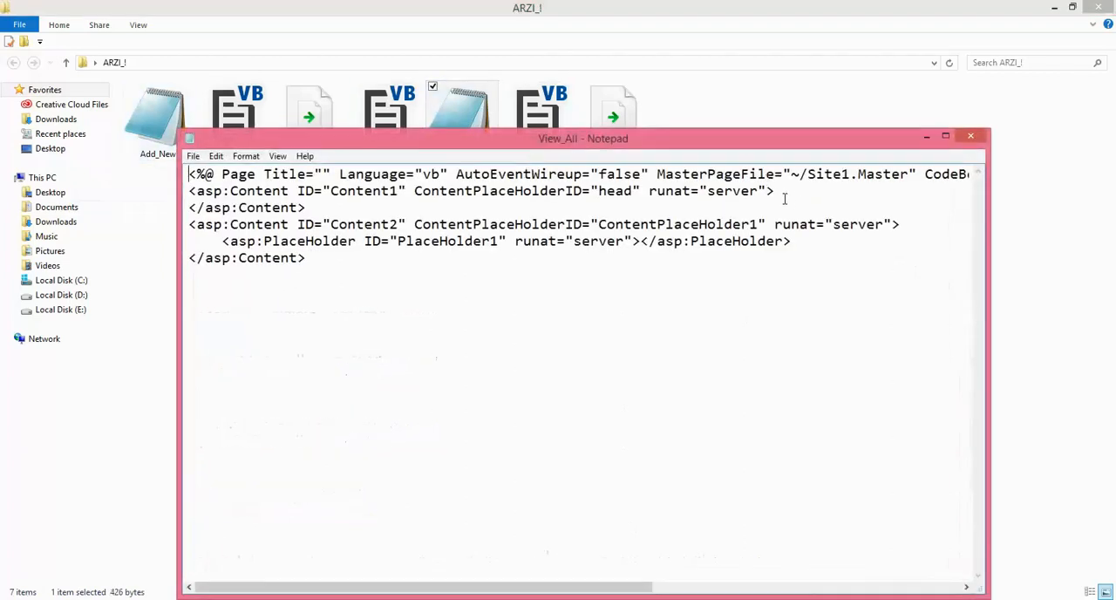
pyautogui.moveTo(626, 589); pyautogui.dragTo(902, 587)
pyautogui.moveTo(490, 175); pyautogui.dragTo(539, 175)
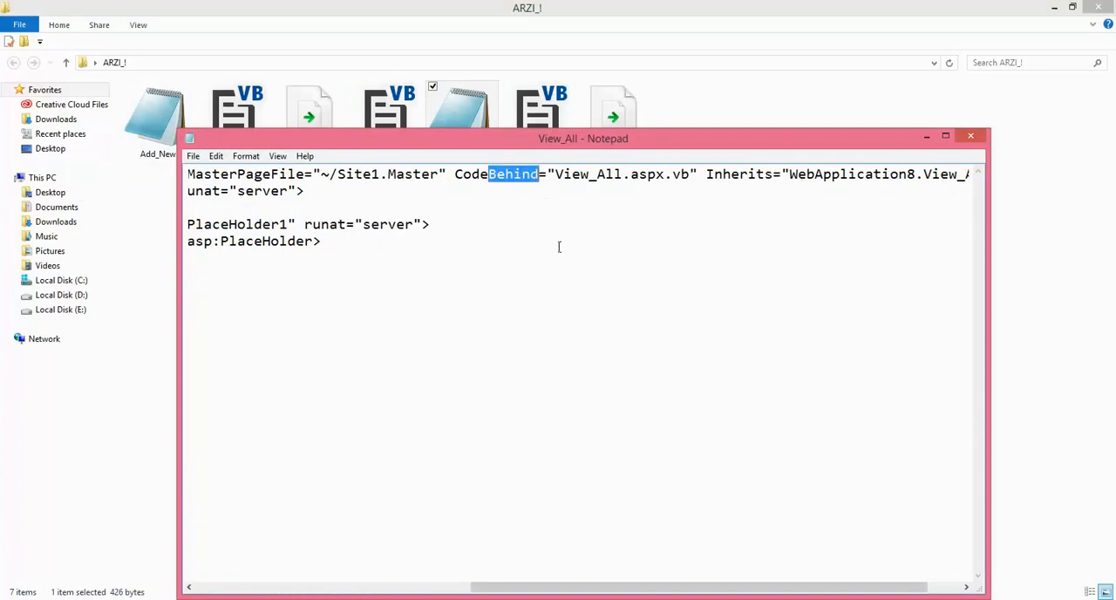
pyautogui.write('File')
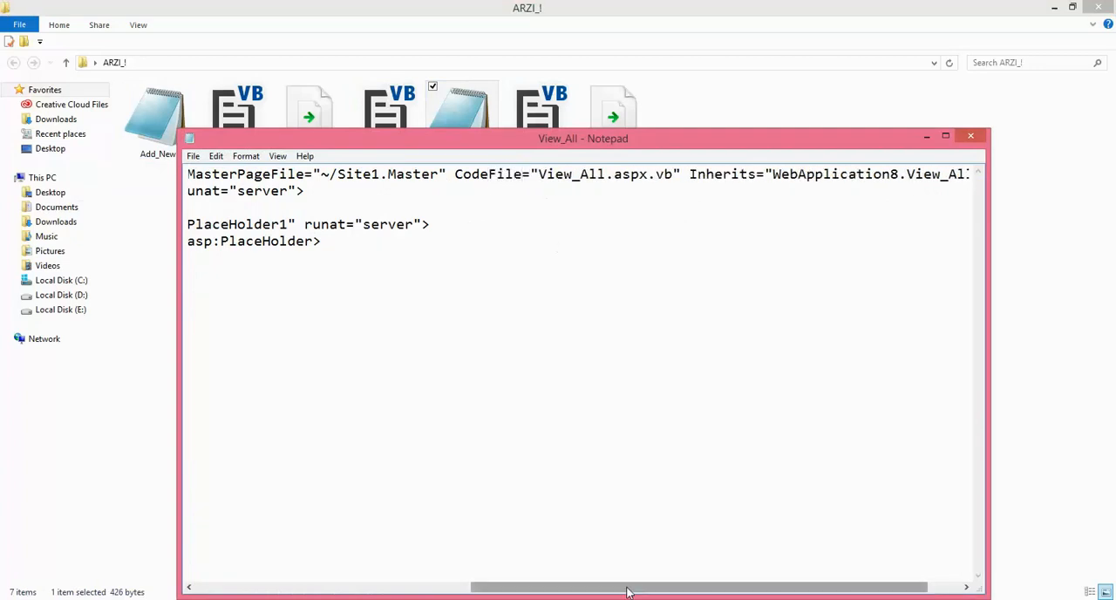
# Remove the WebApplication8. prefix from View_All's Inherits attribute and save the file
pyautogui.moveTo(628, 588); pyautogui.dragTo(661, 588)
pyautogui.moveTo(717, 177); pyautogui.dragTo(852, 179)
pyautogui.press('Delete')
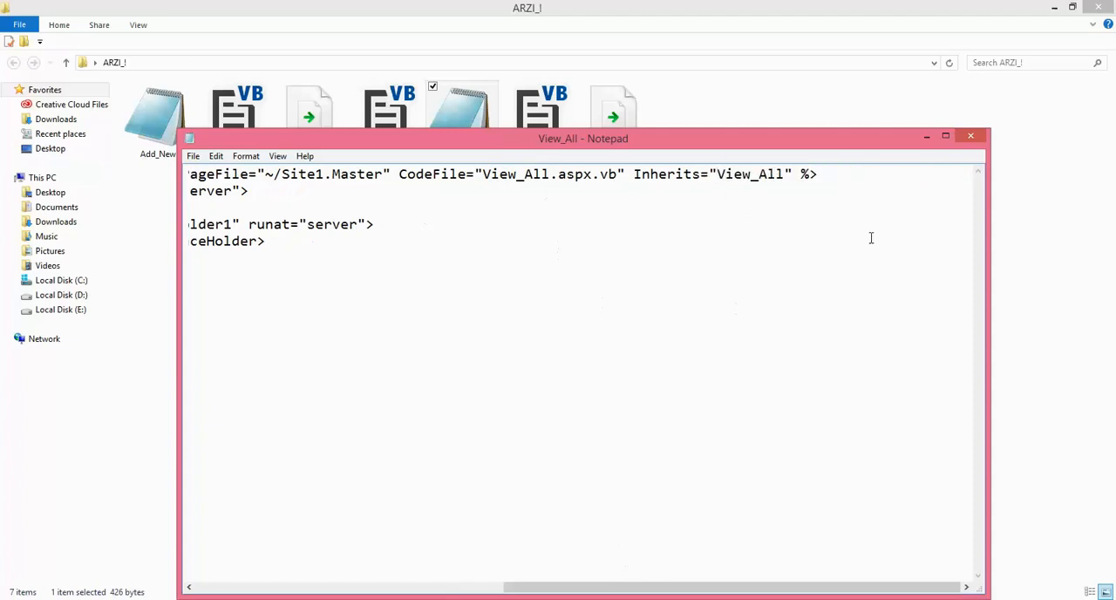
pyautogui.click(193, 155)
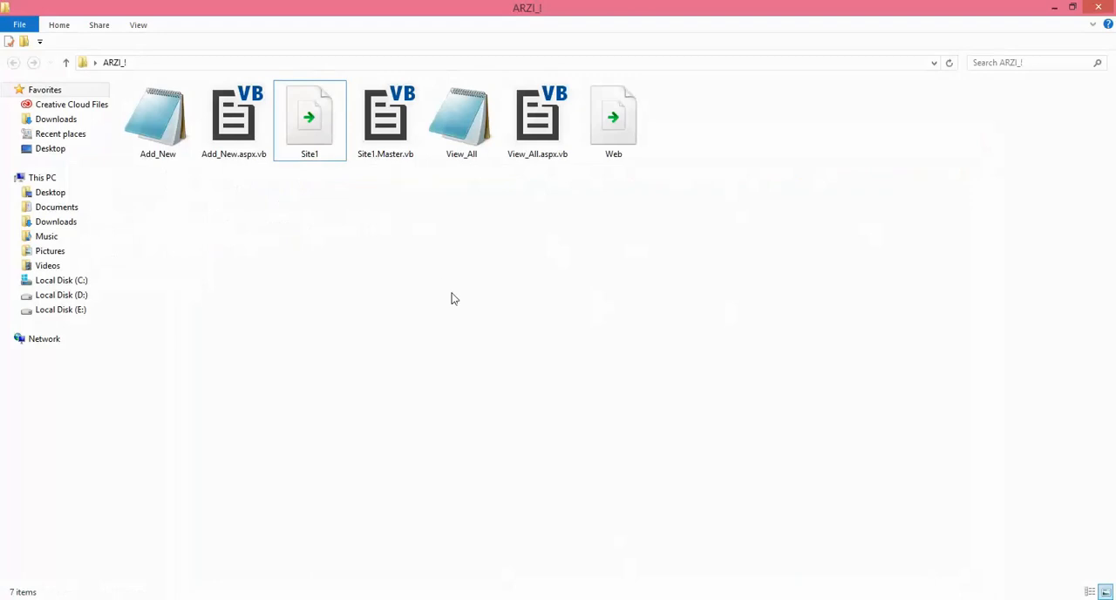
# Create a new text document with its default name in the ARZI_! folder
pyautogui.click(615, 133)
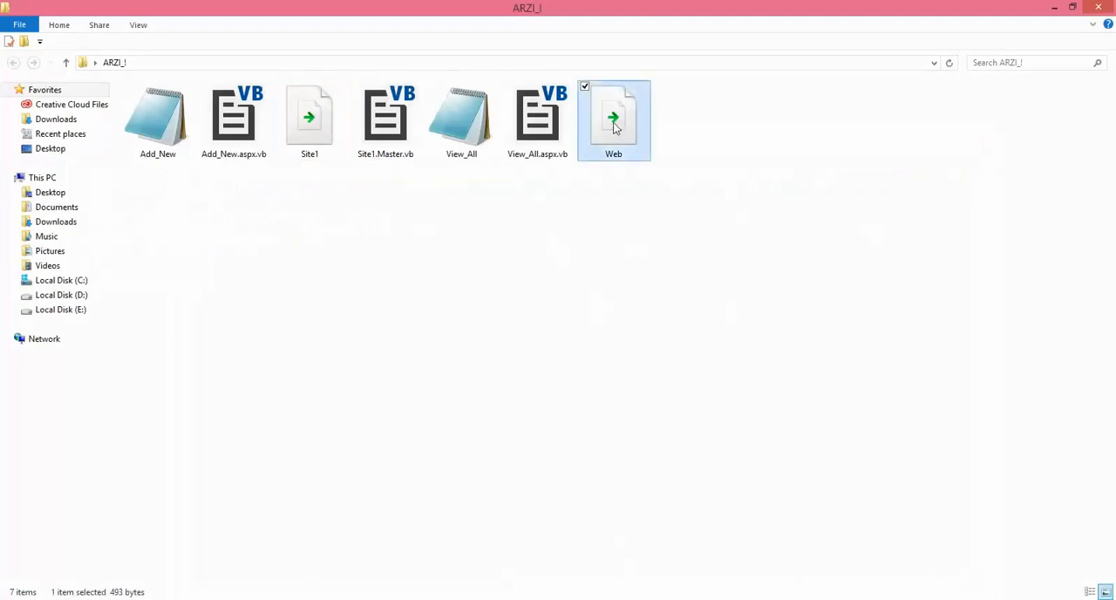
pyautogui.rightClick(455, 310)
pyautogui.moveTo(424, 499)
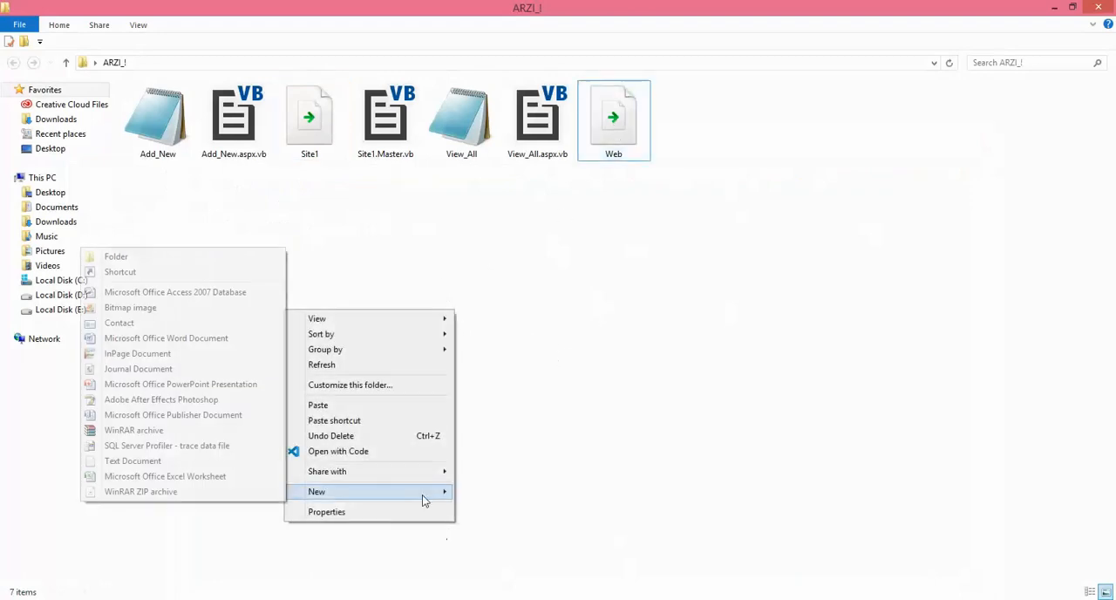
pyautogui.click(225, 460)
pyautogui.click(675, 323)
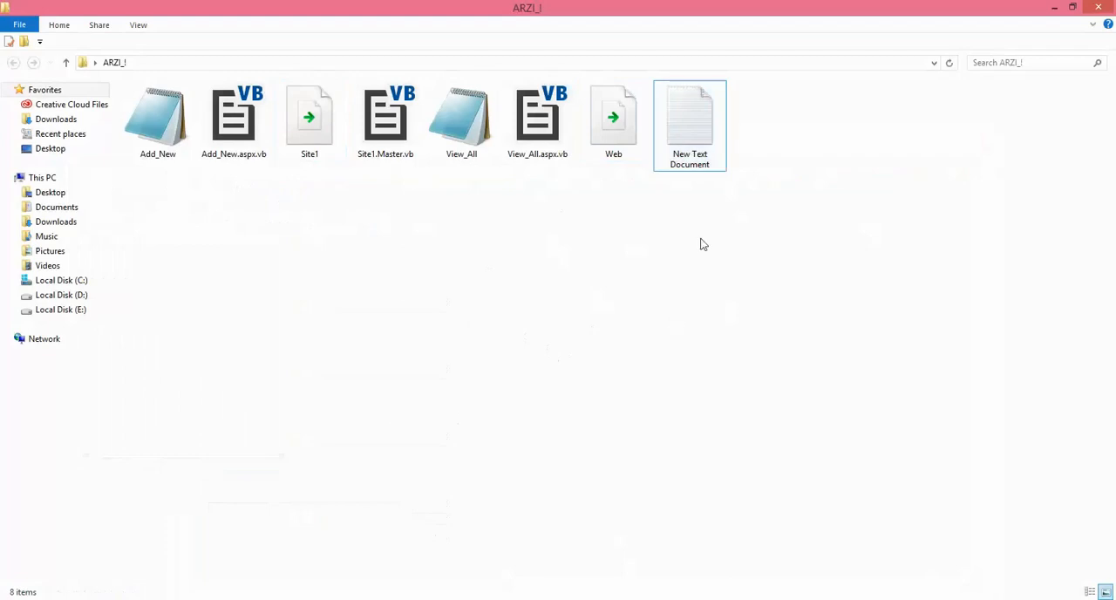
# Open the new text document in Notepad, load the Web config file into that window and widen it to show the full connection string
pyautogui.doubleClick(319, 116)
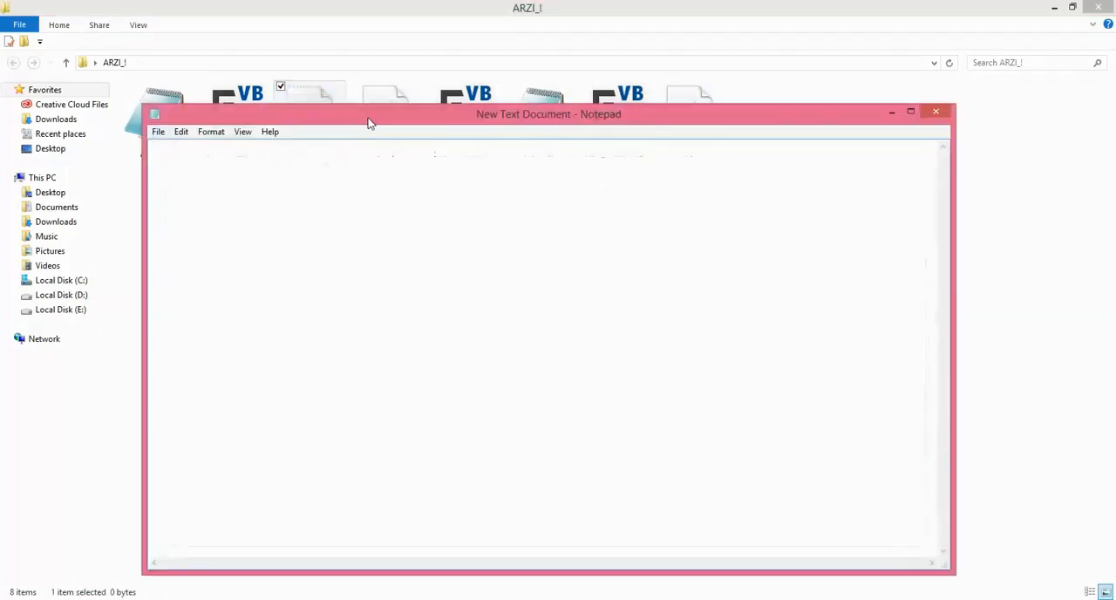
pyautogui.moveTo(689, 115); pyautogui.dragTo(601, 152)
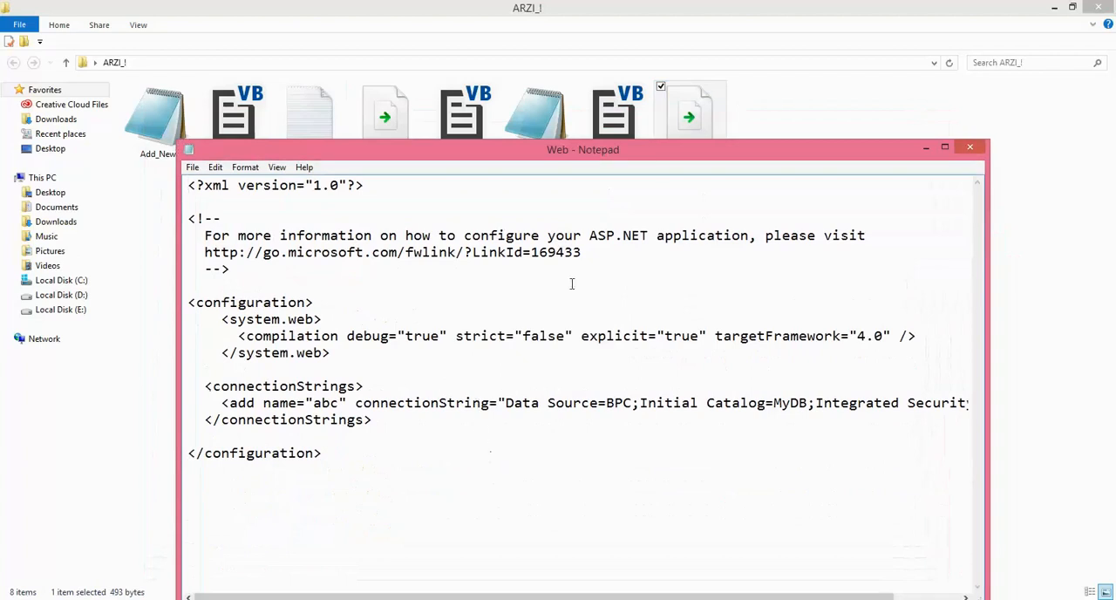
pyautogui.moveTo(658, 157); pyautogui.dragTo(481, 34)
pyautogui.moveTo(1046, 197); pyautogui.dragTo(1054, 197)
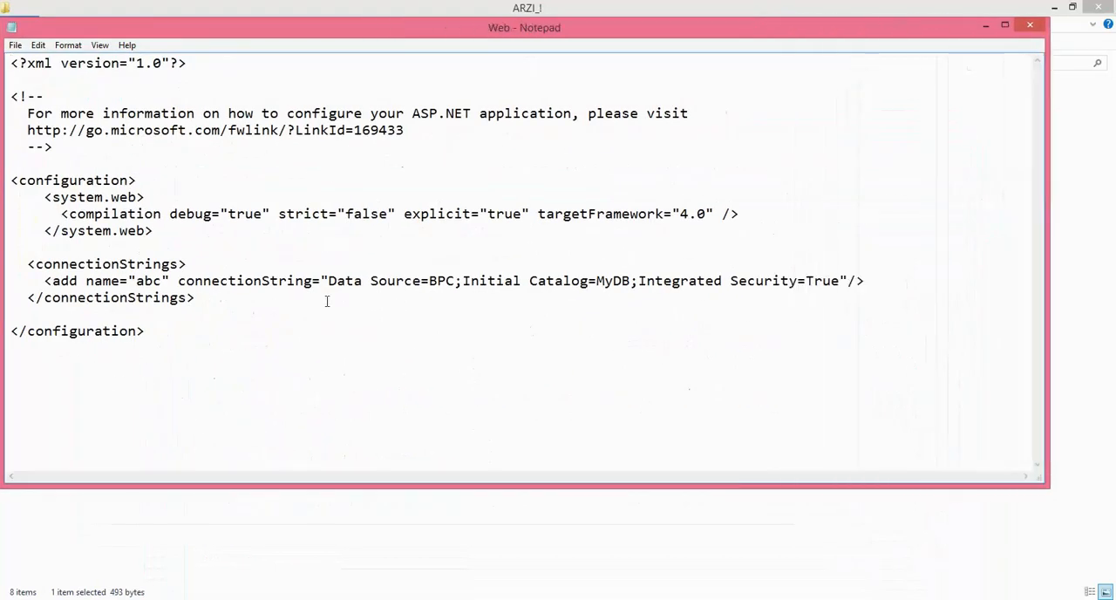
# Replace the abc connection string with the pasted one for server .\MSSQLSERVER2016, using DB as database and uid and including the database password
pyautogui.moveTo(328, 281); pyautogui.dragTo(839, 281)
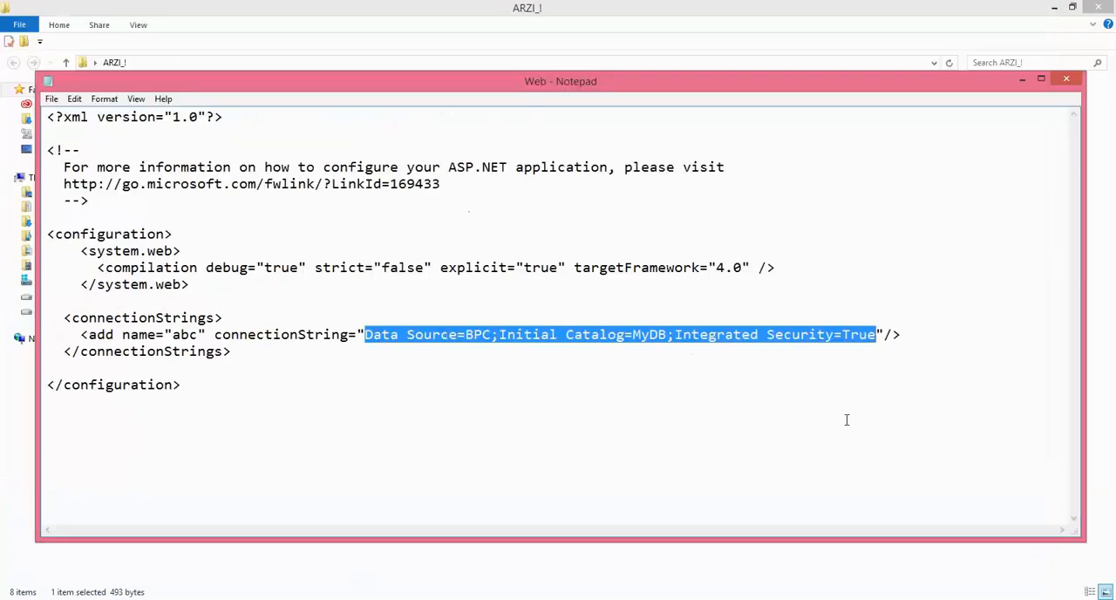
pyautogui.press('Delete')
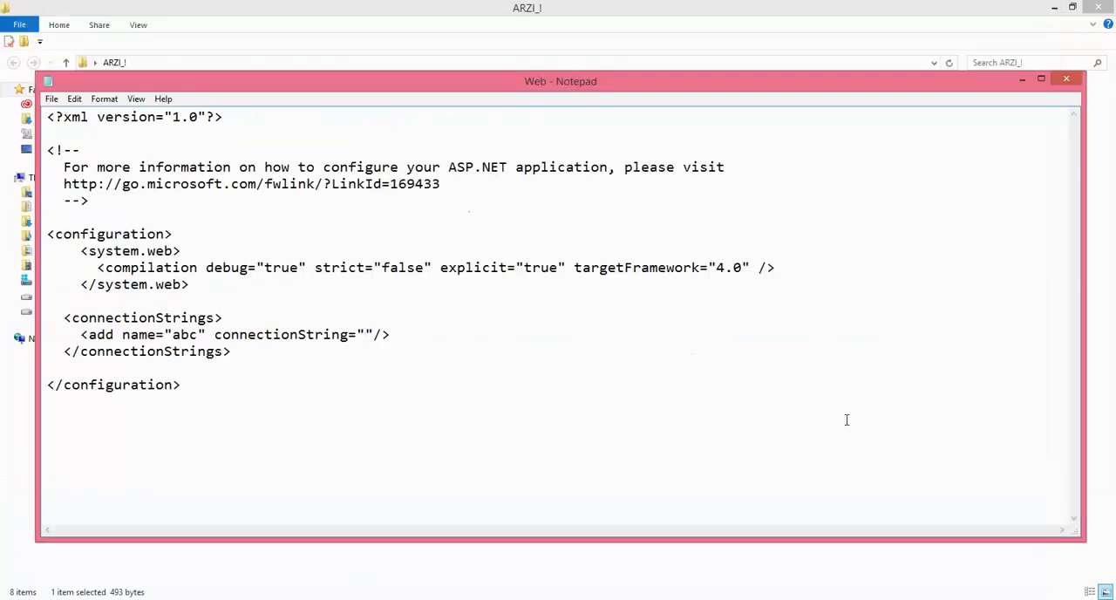
pyautogui.hotkey('ctrl', 'v')
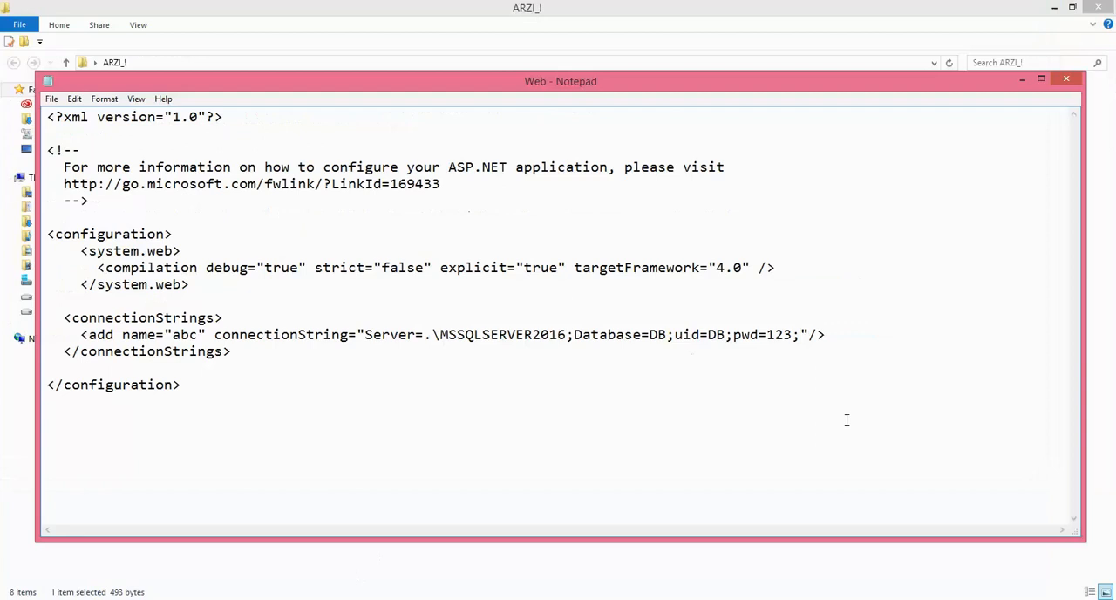
# Change both the Database and uid values in the abc connection string to MyDB2
pyautogui.moveTo(367, 334); pyautogui.dragTo(778, 361)
pyautogui.click(777, 361)
pyautogui.click(651, 336)
pyautogui.write('My')
pyautogui.press('Right')
pyautogui.press('Right')
pyautogui.write('2')
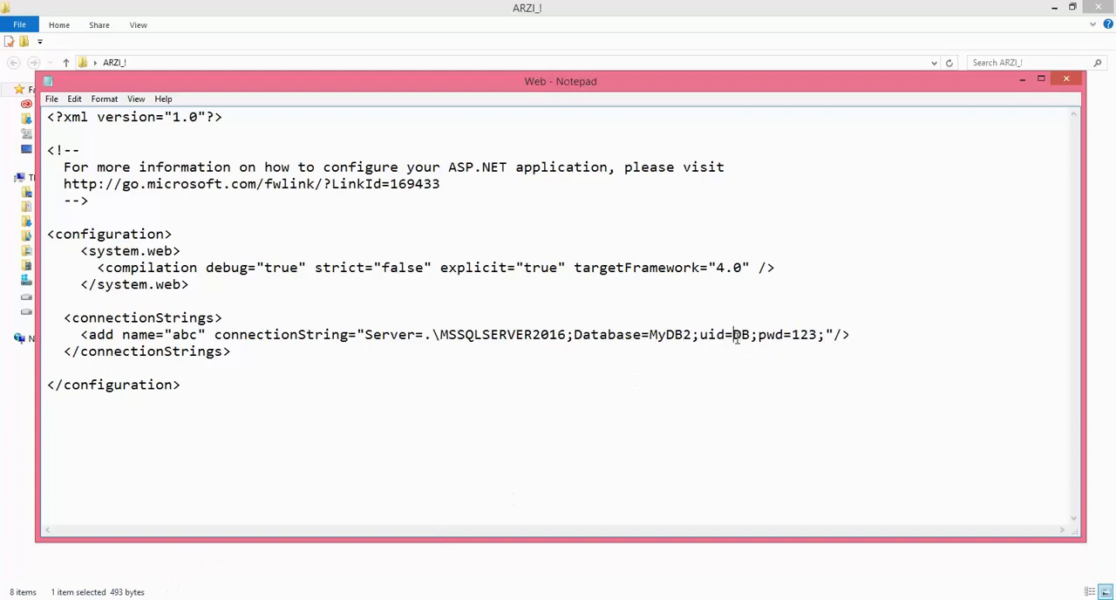
pyautogui.write('My')
pyautogui.press('Right')
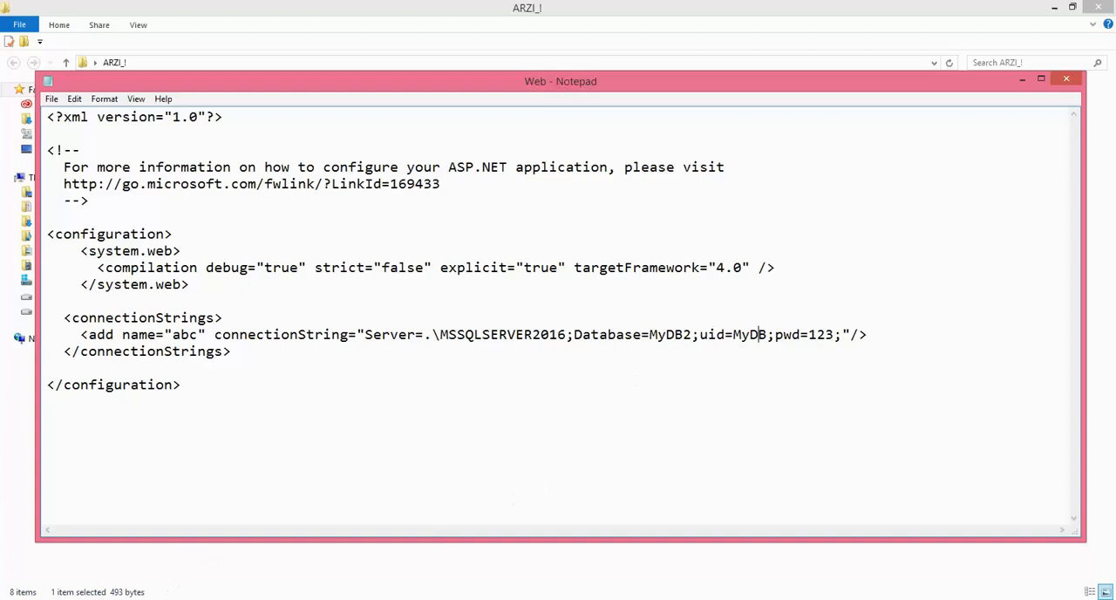
pyautogui.write('2')
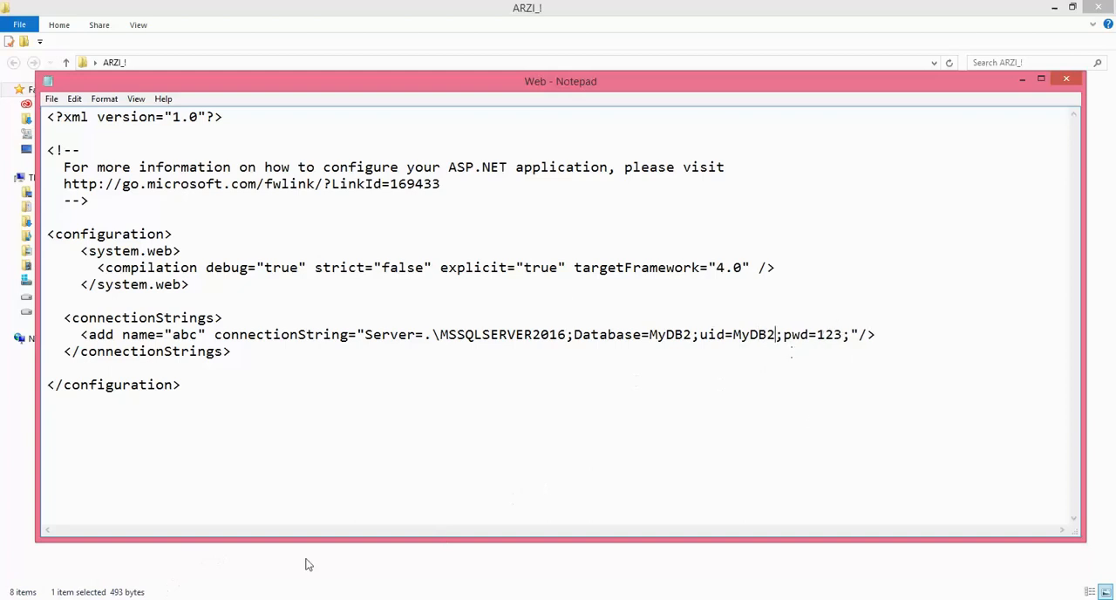
# Copy the database password from the untitled note and paste it over the pwd value in Web's connection string
pyautogui.click(110, 543)
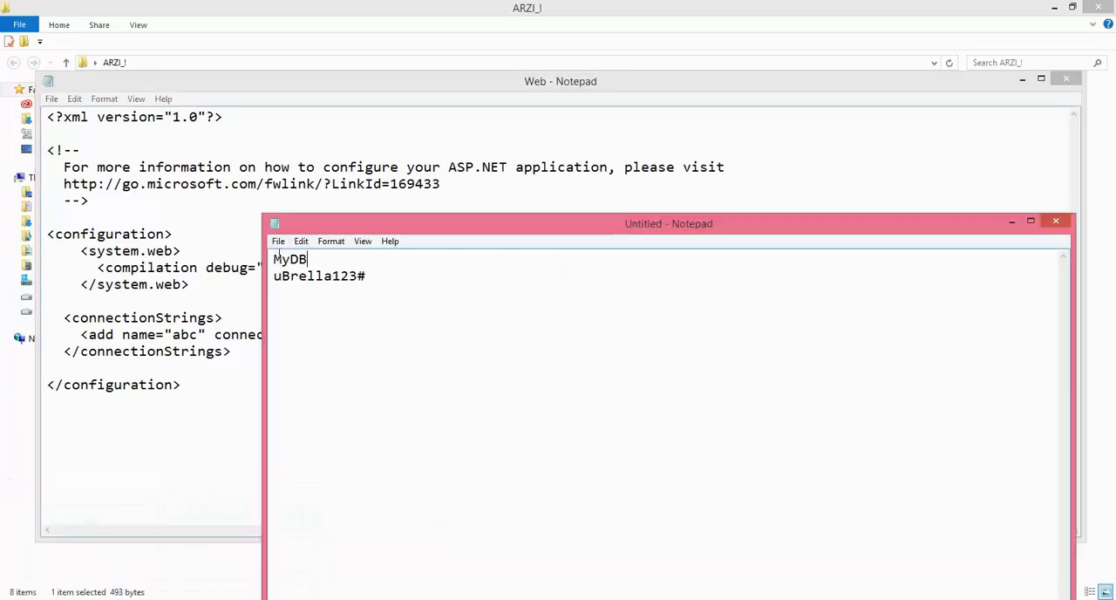
pyautogui.moveTo(366, 275); pyautogui.dragTo(270, 277)
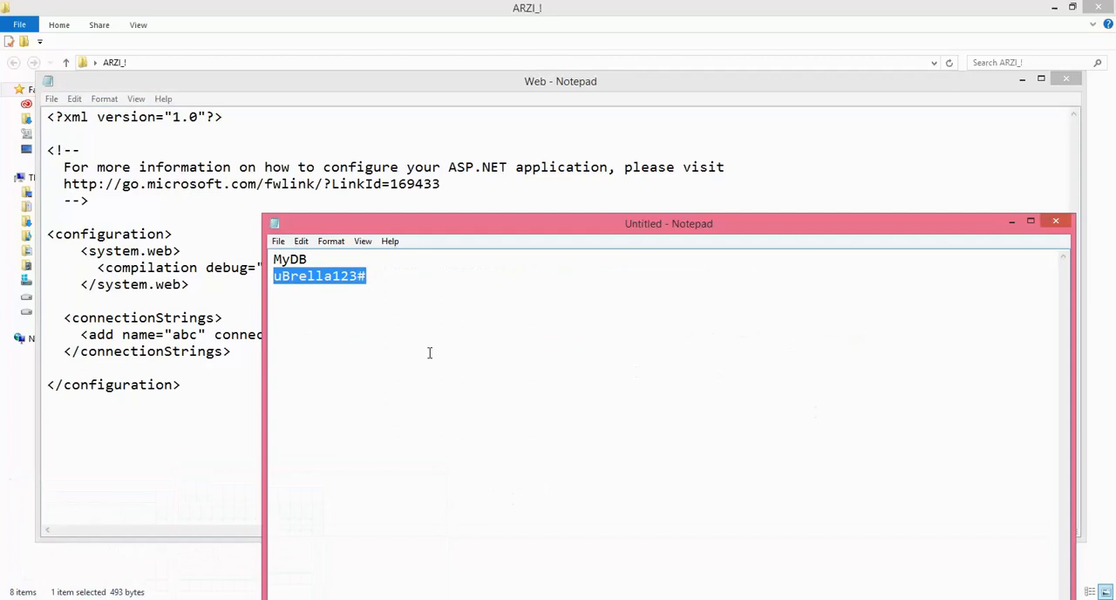
pyautogui.hotkey('ctrl', 'c')
pyautogui.click(1012, 221)
pyautogui.moveTo(876, 335); pyautogui.dragTo(431, 335)
pyautogui.click(828, 335)
pyautogui.moveTo(817, 335); pyautogui.dragTo(841, 335)
pyautogui.hotkey('ctrl', 'v')
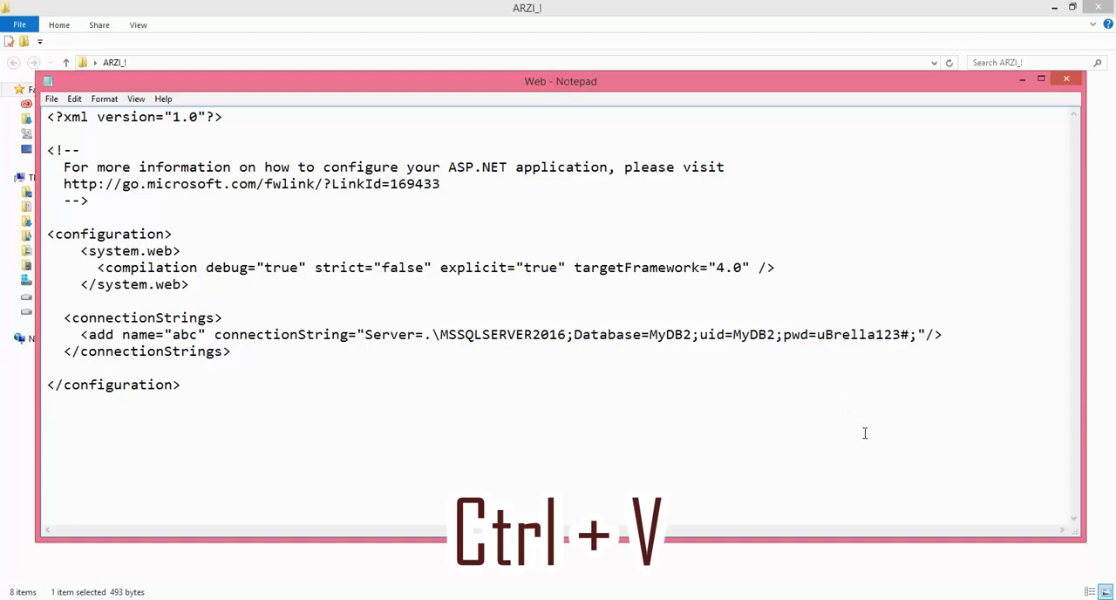
pyautogui.moveTo(365, 335); pyautogui.dragTo(913, 337)
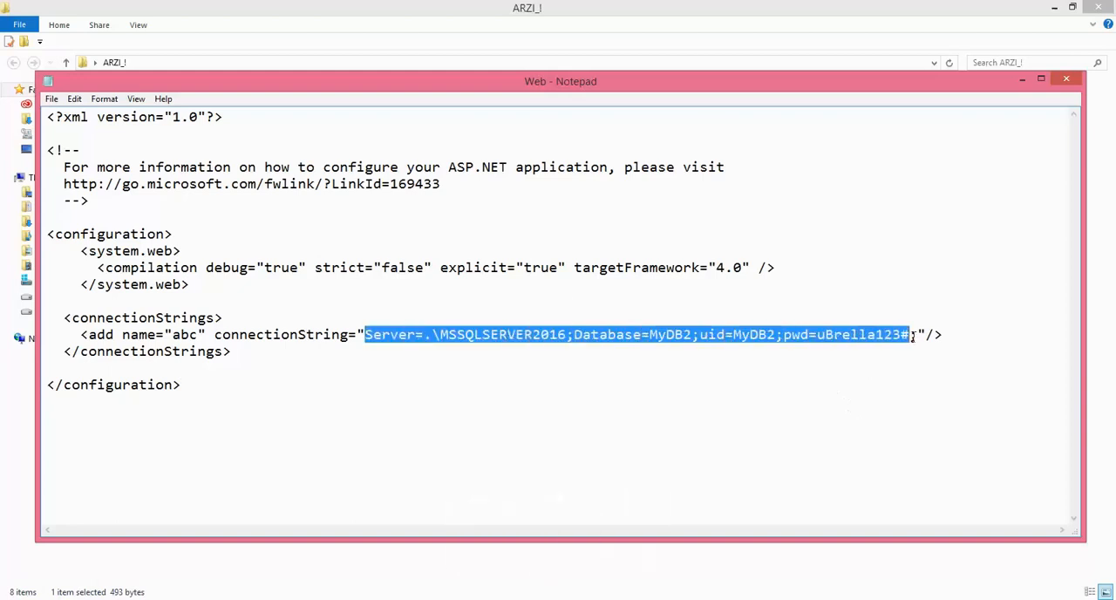
pyautogui.click(854, 414)
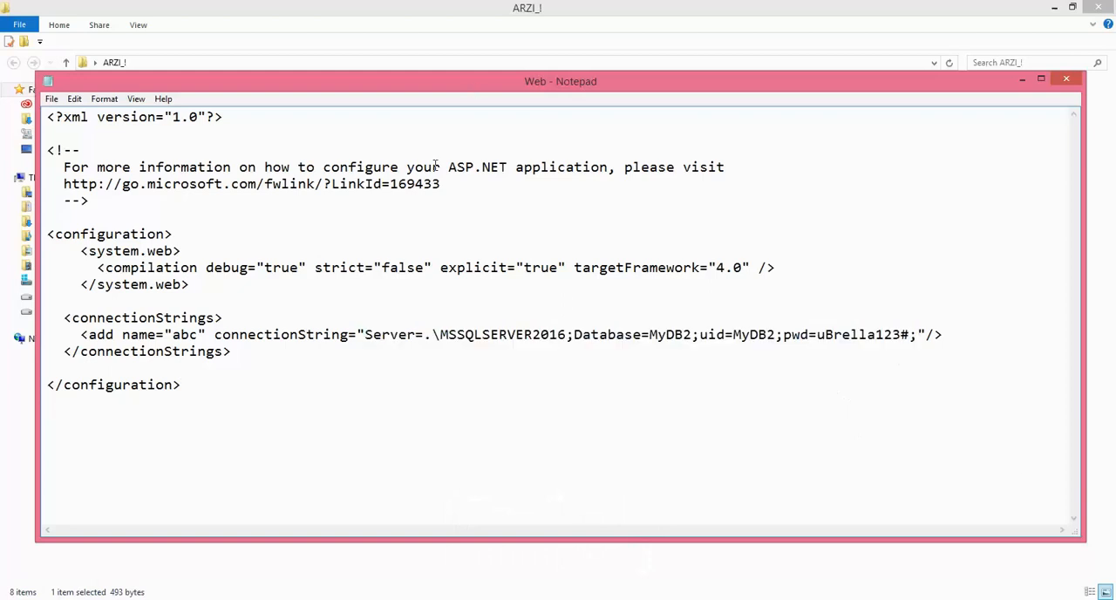
# Replace the compilation line in system.web with pasted, aligned customErrors mode="Off", compilation debug="true" and authentication mode="None" lines
pyautogui.moveTo(98, 268); pyautogui.dragTo(776, 268)
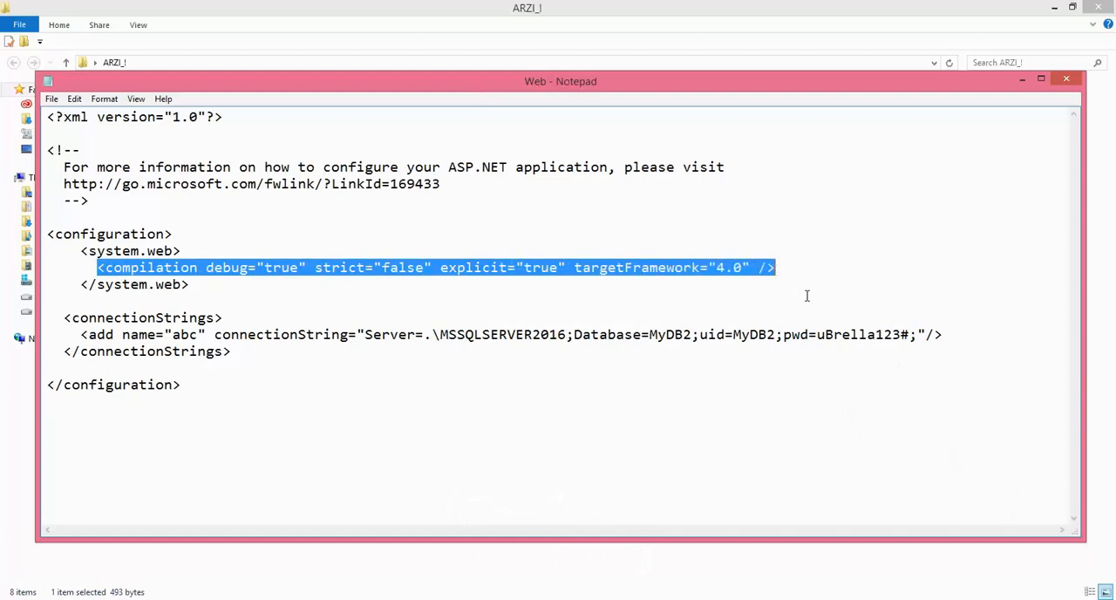
pyautogui.press('Delete')
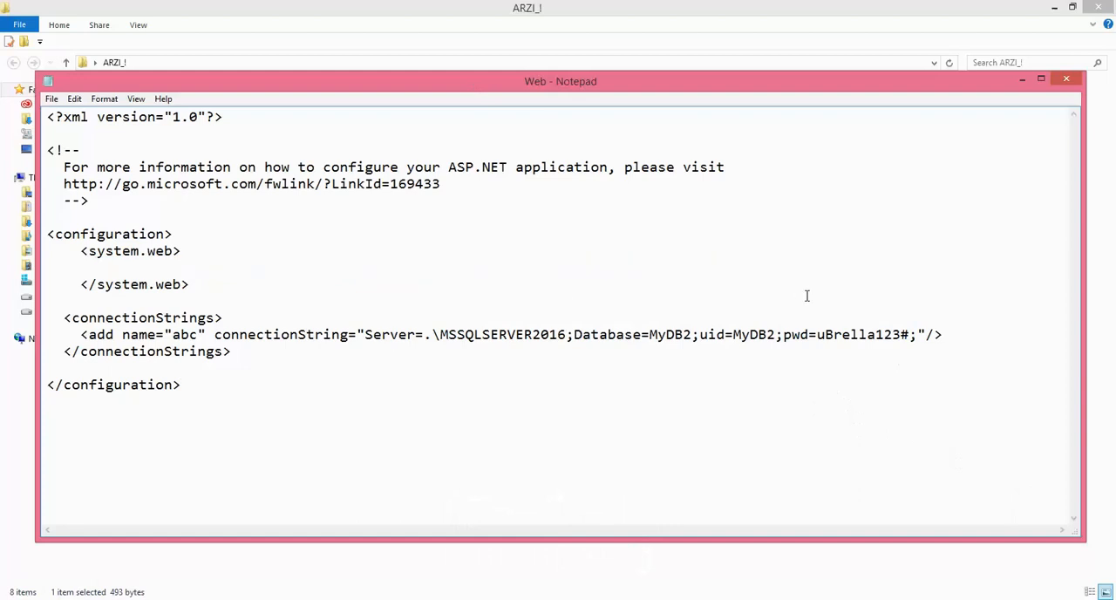
pyautogui.hotkey('ctrl', 'v')
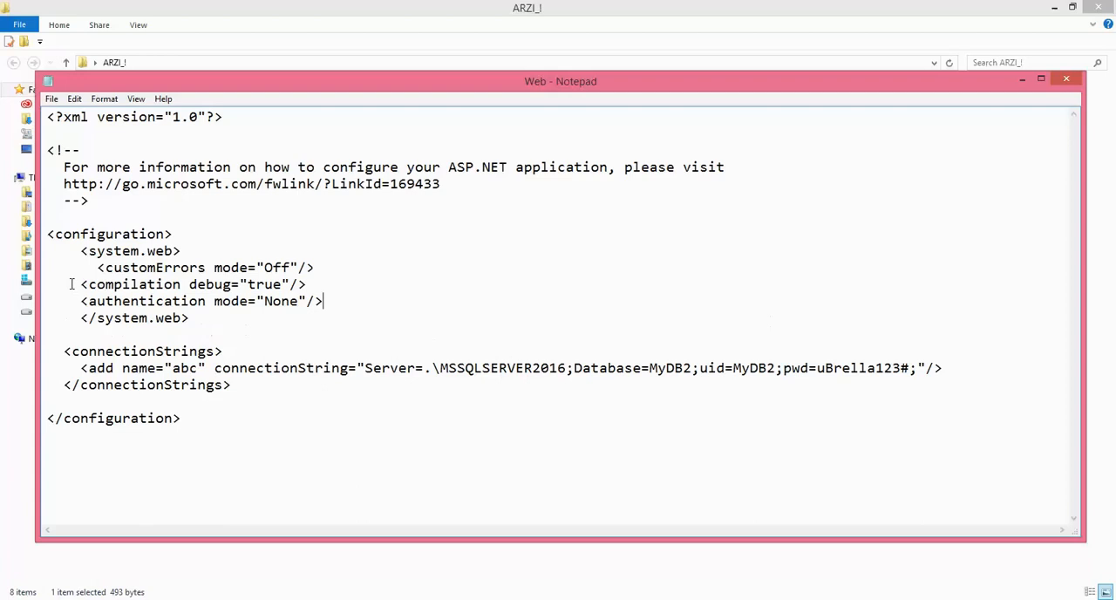
pyautogui.press('Down')
pyautogui.press('Left')
pyautogui.press('Left')
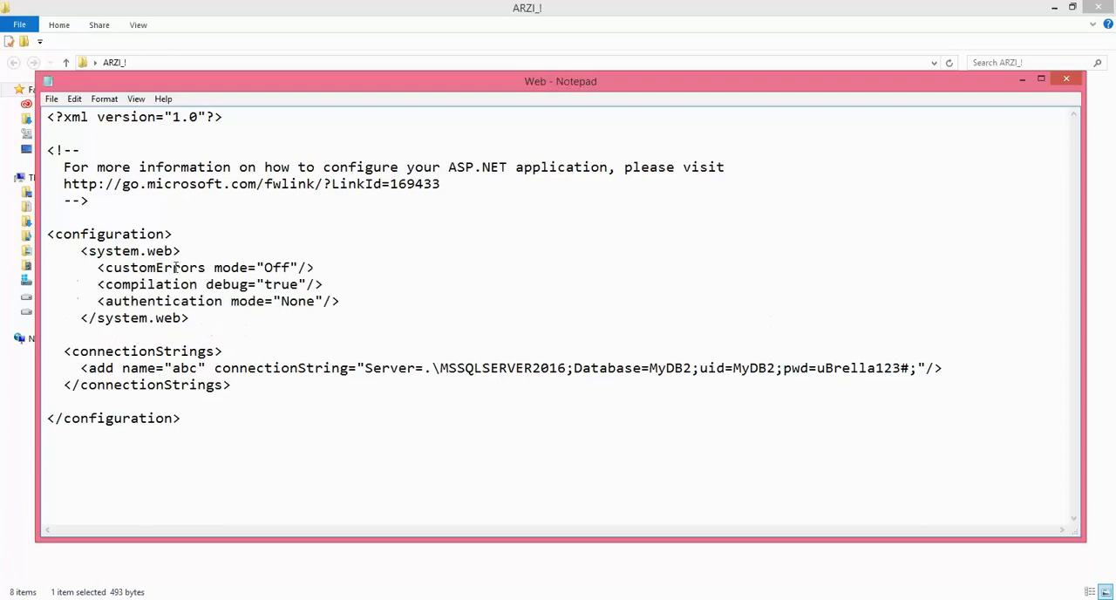
# Review the new system.web entries, save the Web config file and close it
pyautogui.moveTo(210, 268); pyautogui.dragTo(226, 269)
pyautogui.click(147, 285)
pyautogui.moveTo(131, 301); pyautogui.dragTo(260, 304)
pyautogui.click(342, 341)
pyautogui.click(52, 99)
pyautogui.click(53, 146)
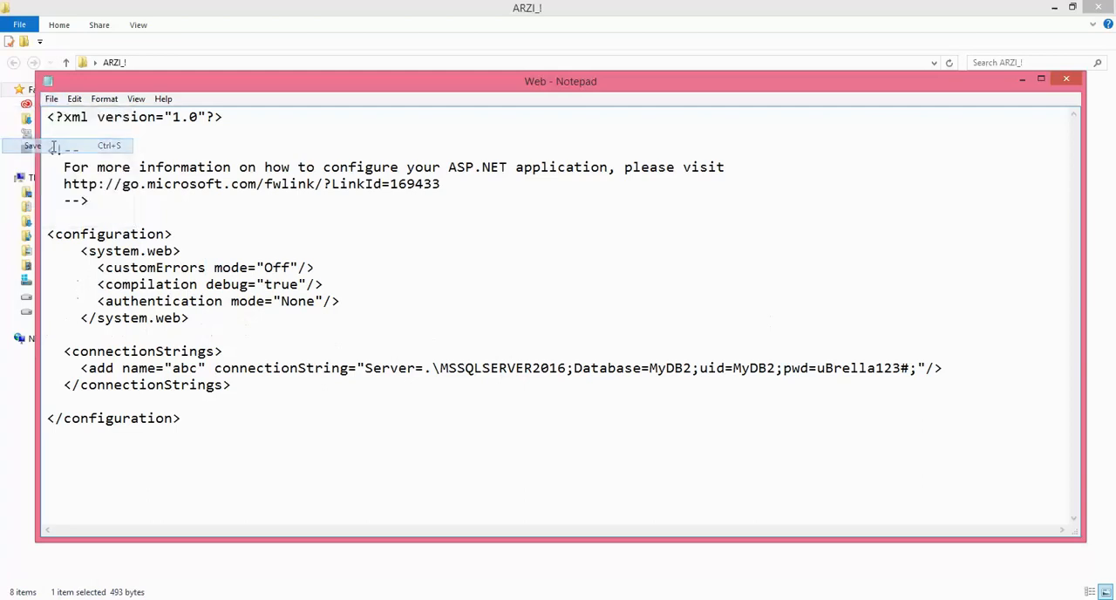
pyautogui.click(1066, 79)
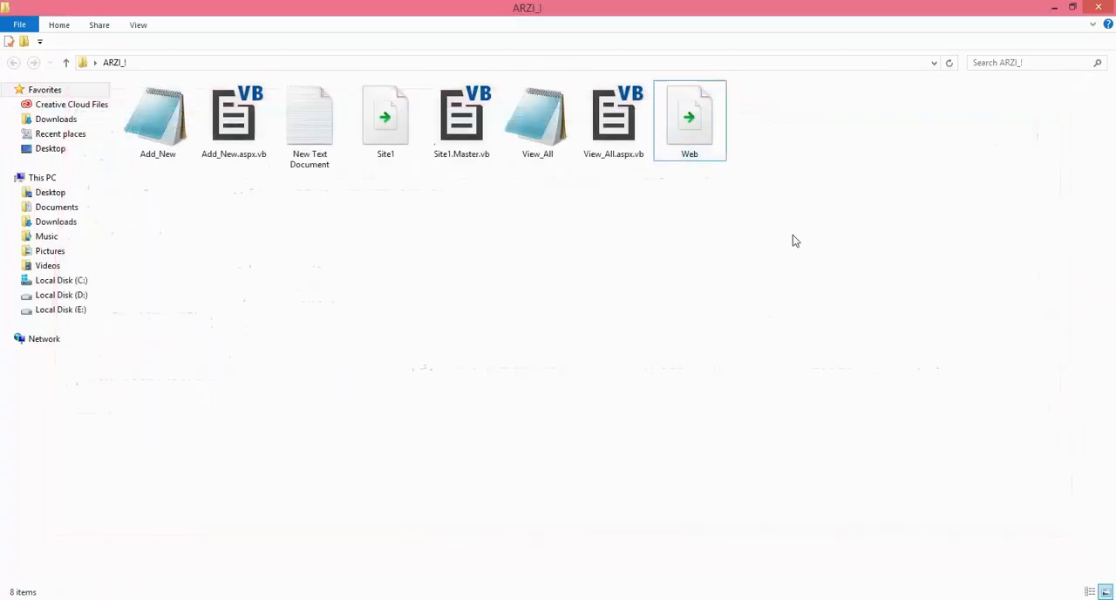
# Delete the leftover New Text Document from the ARZI_! folder
pyautogui.click(290, 129)
pyautogui.press('Delete')
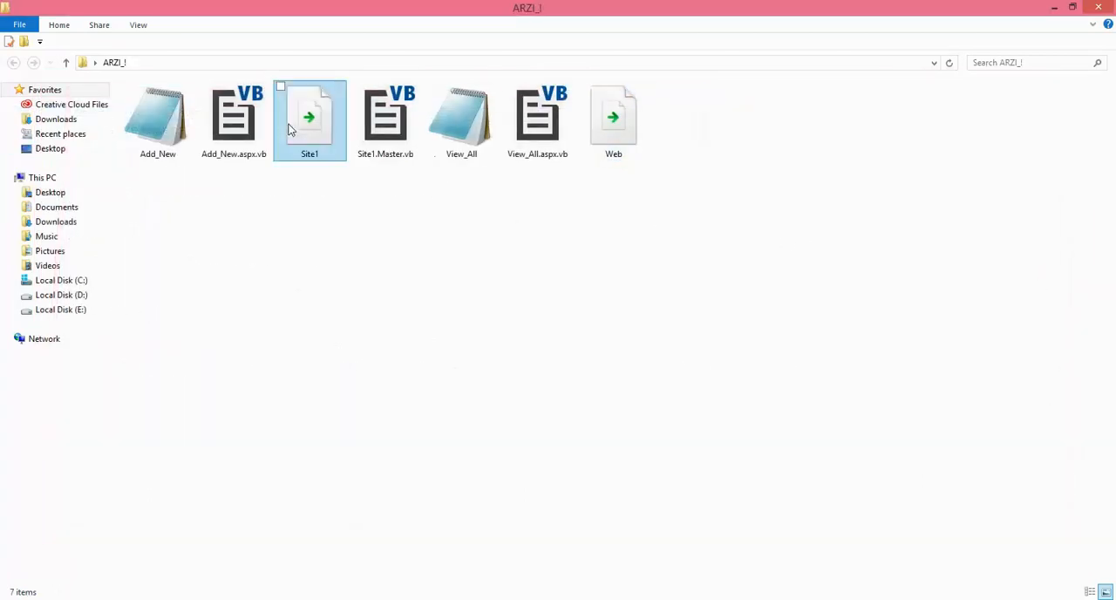
pyautogui.moveTo(669, 252); pyautogui.dragTo(158, 127)
pyautogui.click(327, 255)
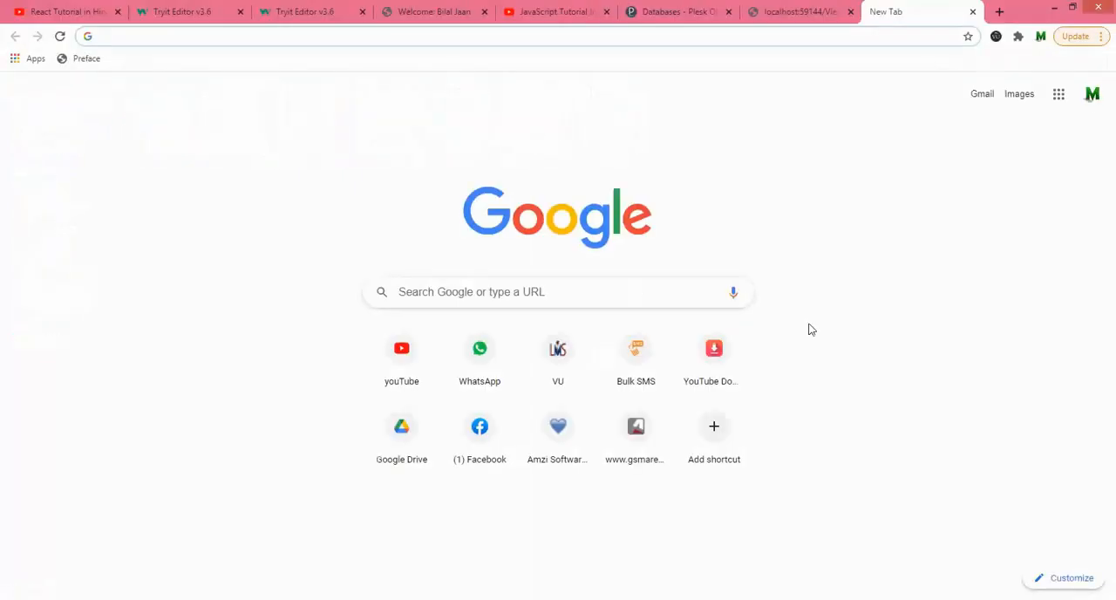
# Switch to Chrome, load w3schools.com, open its HTML example in the Tryit Editor and close the W3Schools home page
pyautogui.click(377, 36)
pyautogui.write('w3schools.com')
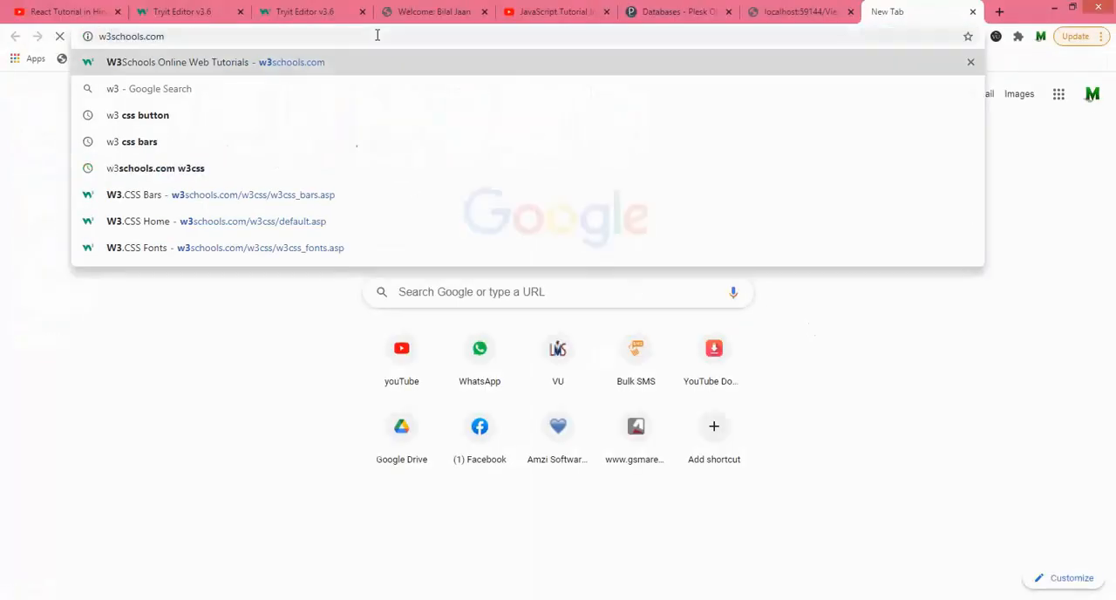
pyautogui.press('Return')
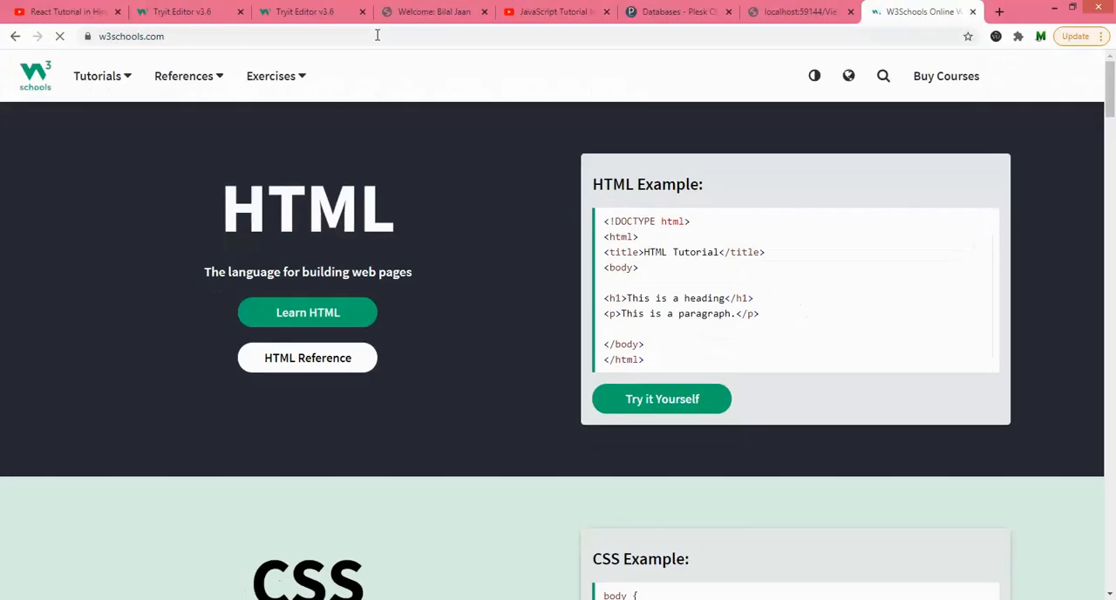
pyautogui.click(642, 399)
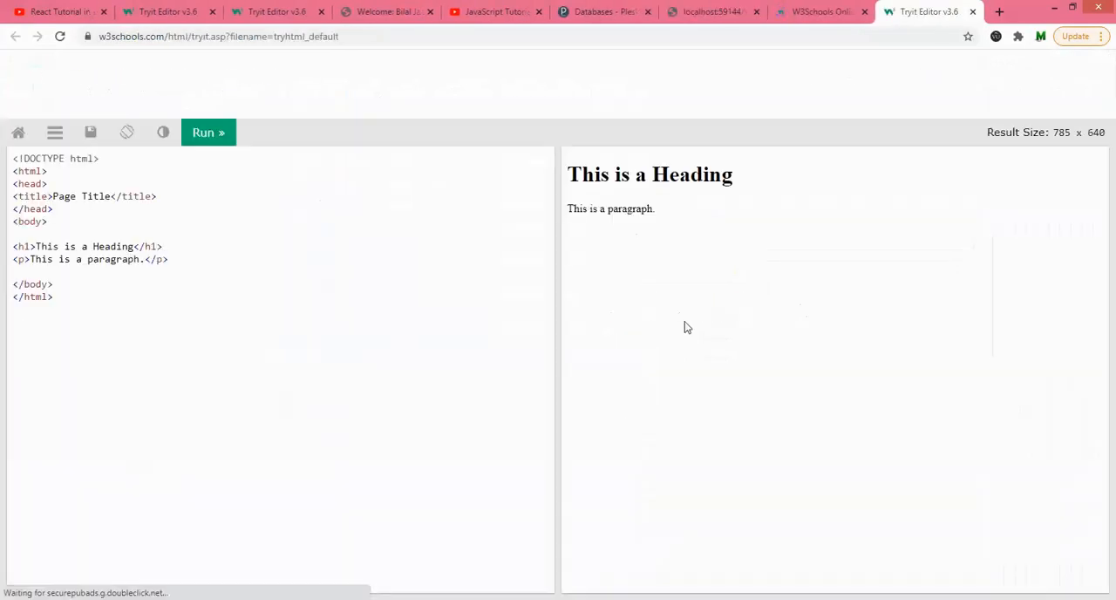
pyautogui.click(865, 12)
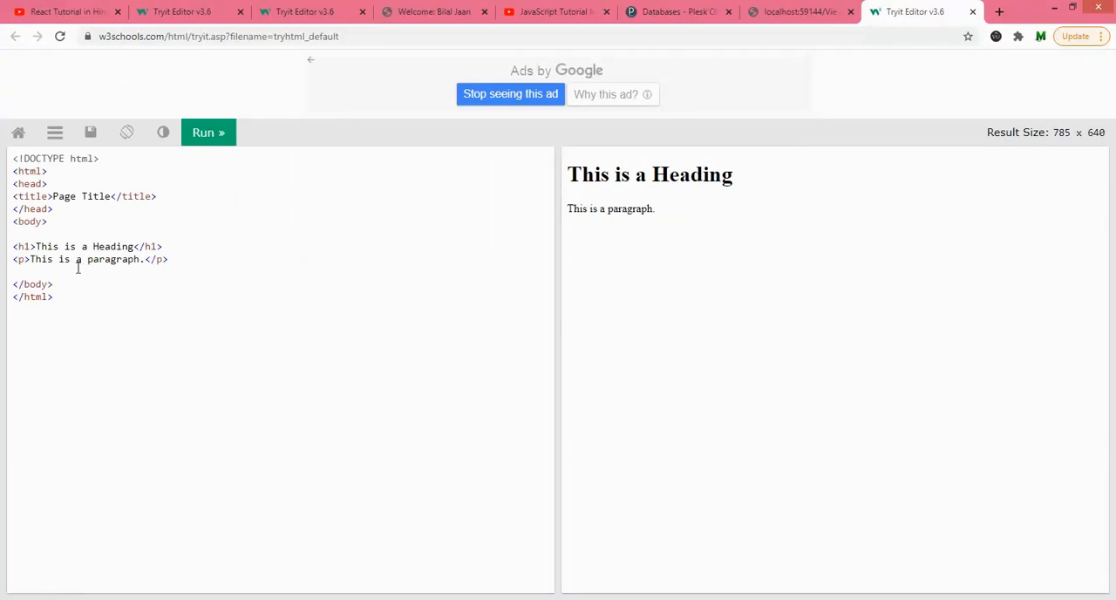
pyautogui.hotkey('ctrl', '+')
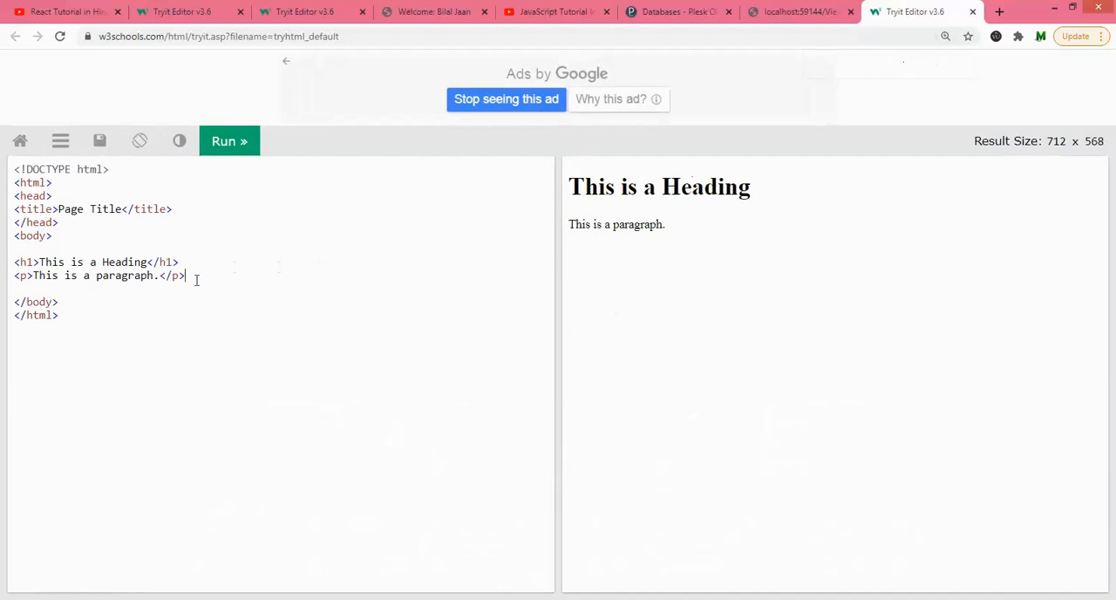
# Replace the h1 heading text with "Welcome to My Site"
pyautogui.moveTo(39, 262); pyautogui.dragTo(150, 262)
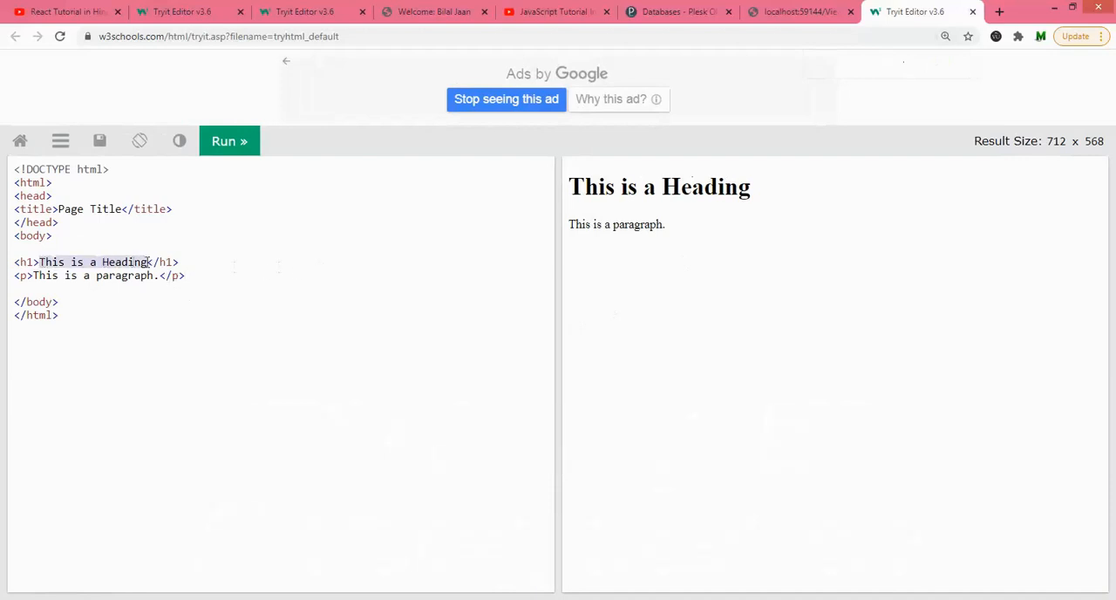
pyautogui.write('Welcome to ')
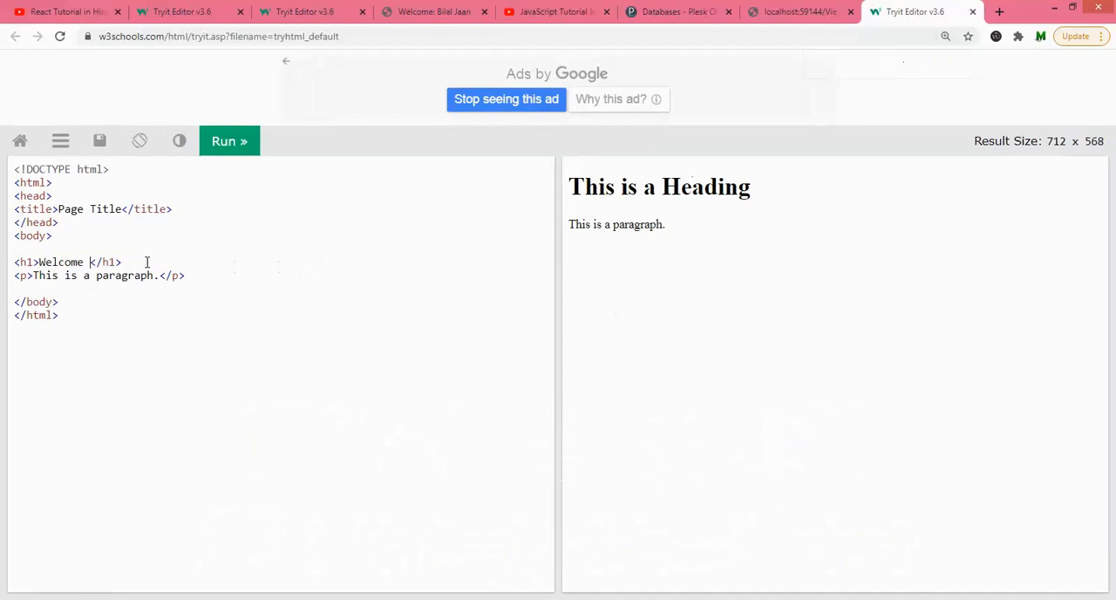
pyautogui.write('My Site')
# Replace the paragraph text with an anchor element whose href is "/View_All.aspx"
pyautogui.moveTo(34, 275); pyautogui.dragTo(161, 276)
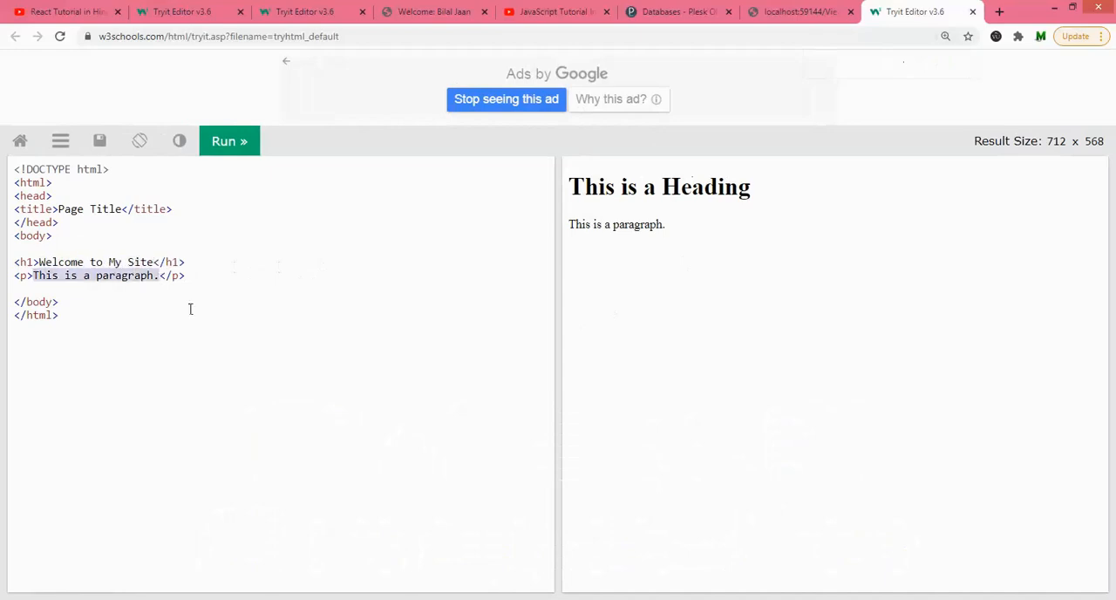
pyautogui.press('BackSpace')
pyautogui.write('<a>')
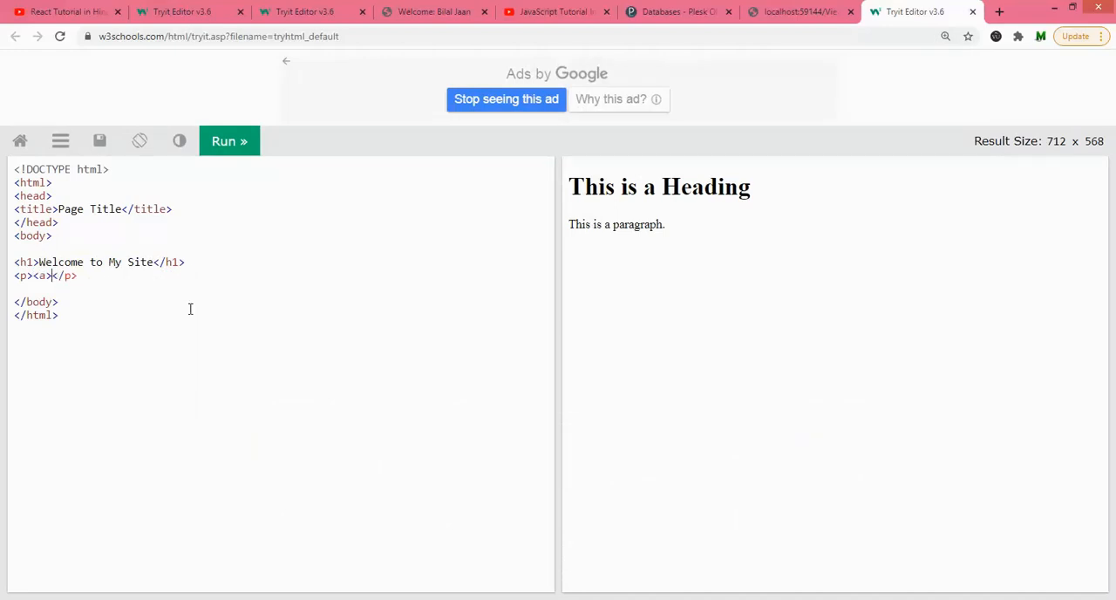
pyautogui.write('</a>')
pyautogui.press('Left')
pyautogui.press('Left')
pyautogui.write('href')
pyautogui.hotkey('ctrl', '+')
pyautogui.hotkey('ctrl', '+')
pyautogui.write('="/View_All.aspx')
# Give the anchor the link text "Goto View All" and run the page code
pyautogui.click(261, 367)
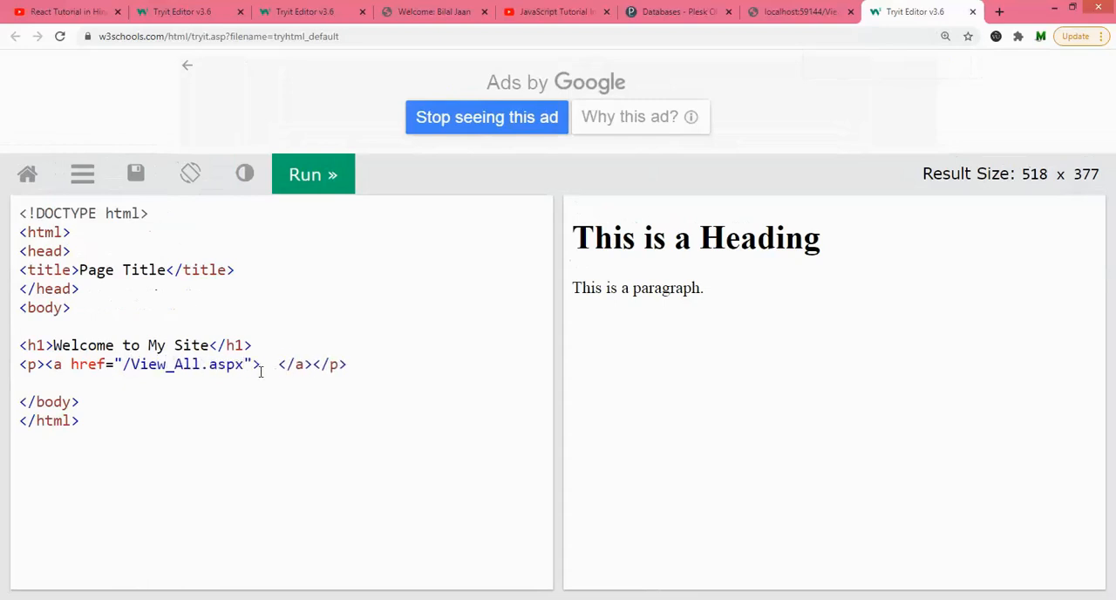
pyautogui.write('Goto View All')
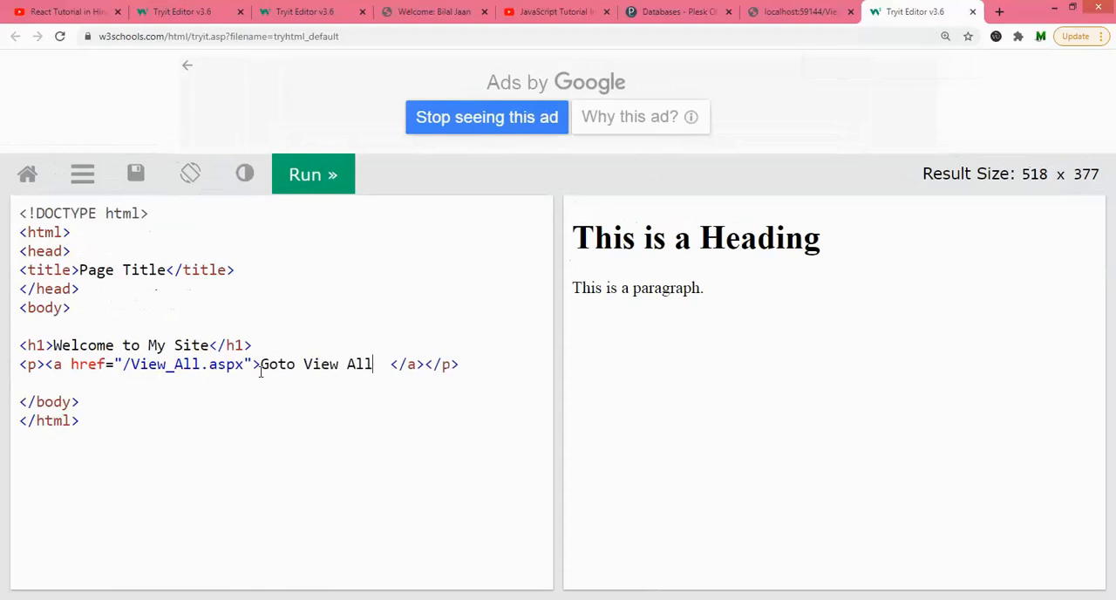
pyautogui.click(294, 174)
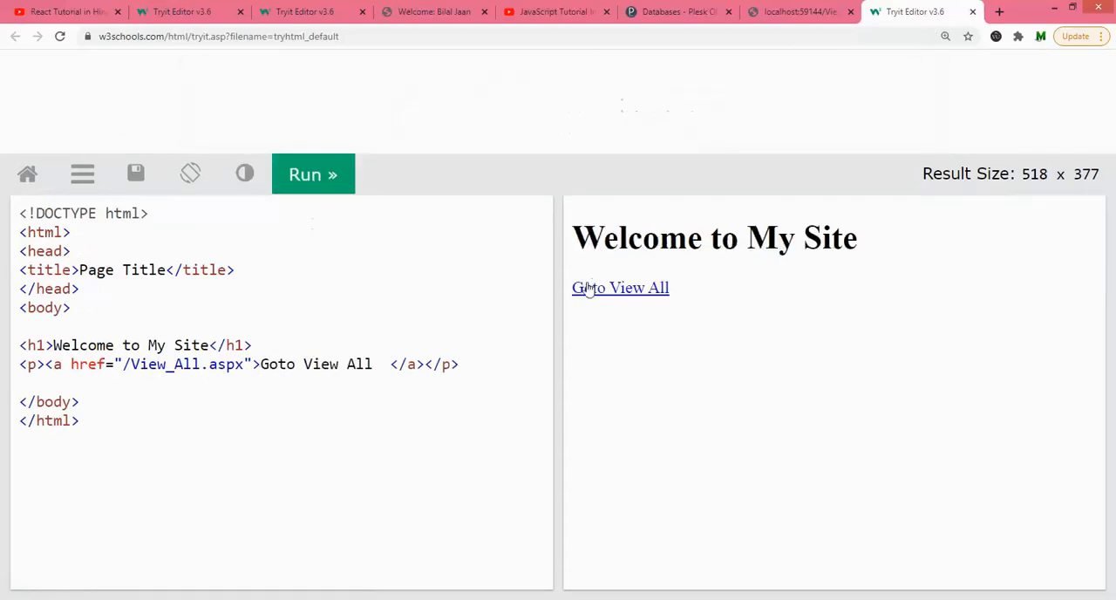
# Copy the complete page code into a new default-named text document in the ARZI_! folder
pyautogui.hotkey('ctrl', '-')
pyautogui.hotkey('ctrl', '-')
pyautogui.hotkey('ctrl', '-')
pyautogui.moveTo(104, 305); pyautogui.dragTo(3, 158)
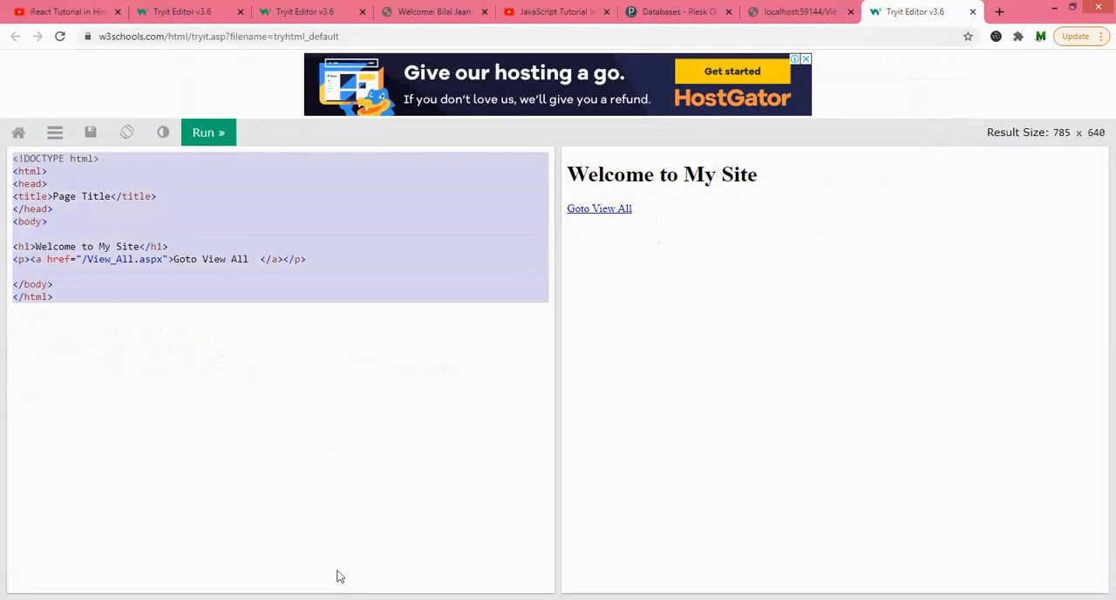
pyautogui.click(528, 529)
pyautogui.rightClick(484, 301)
pyautogui.moveTo(435, 479)
pyautogui.click(159, 449)
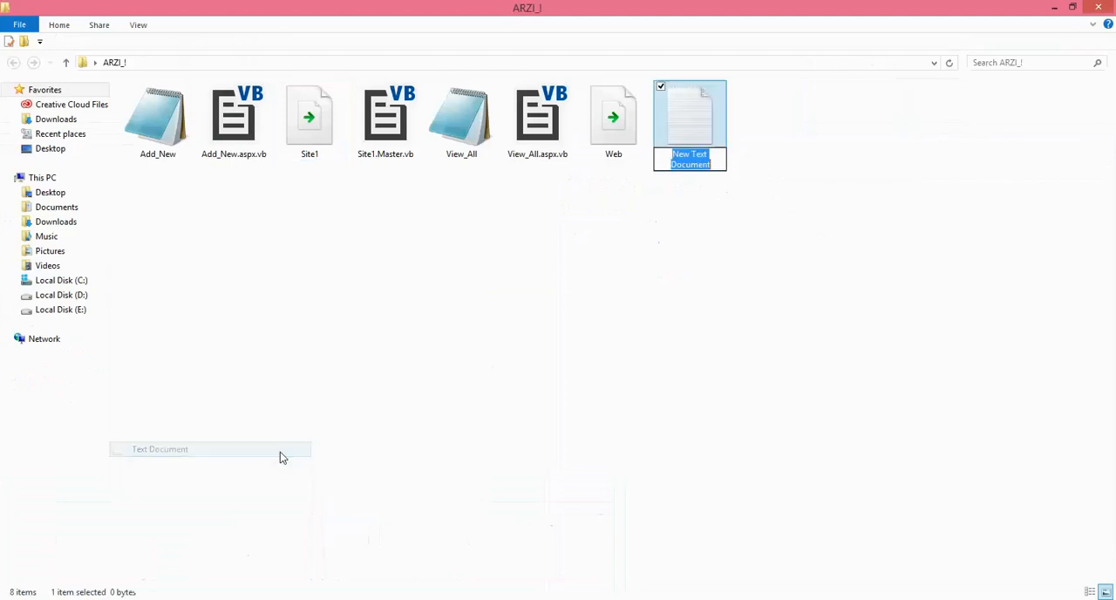
pyautogui.press('Return')
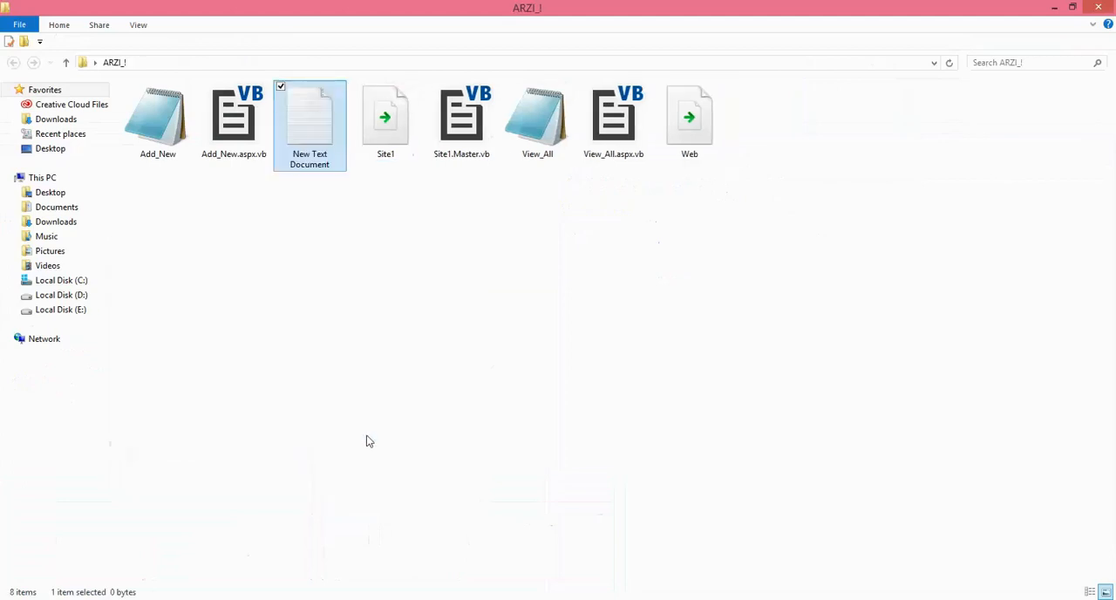
pyautogui.doubleClick(316, 123)
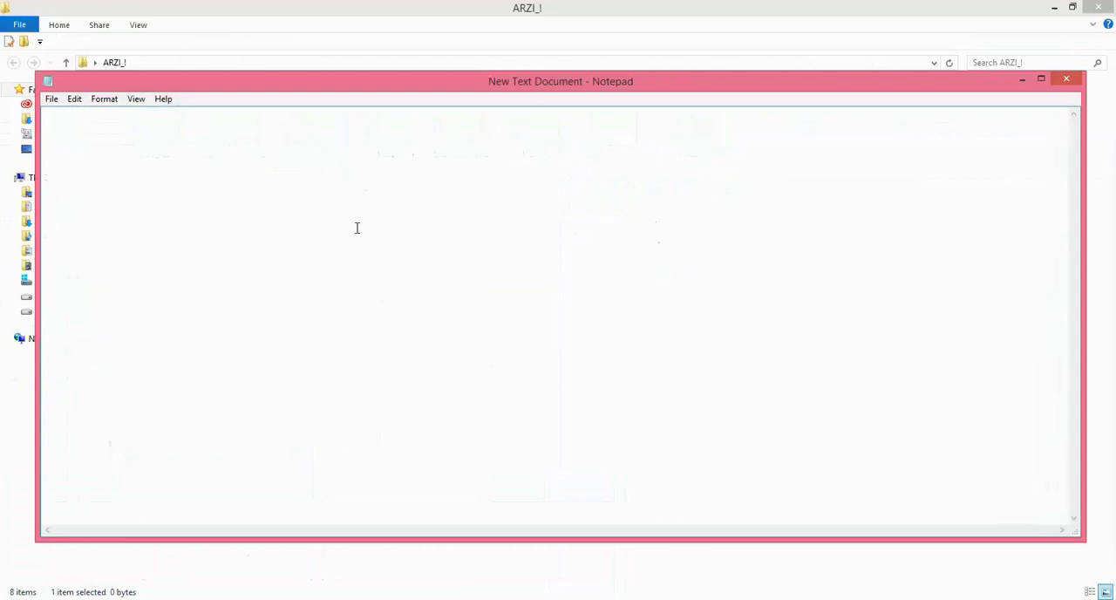
pyautogui.hotkey('ctrl', 'v')
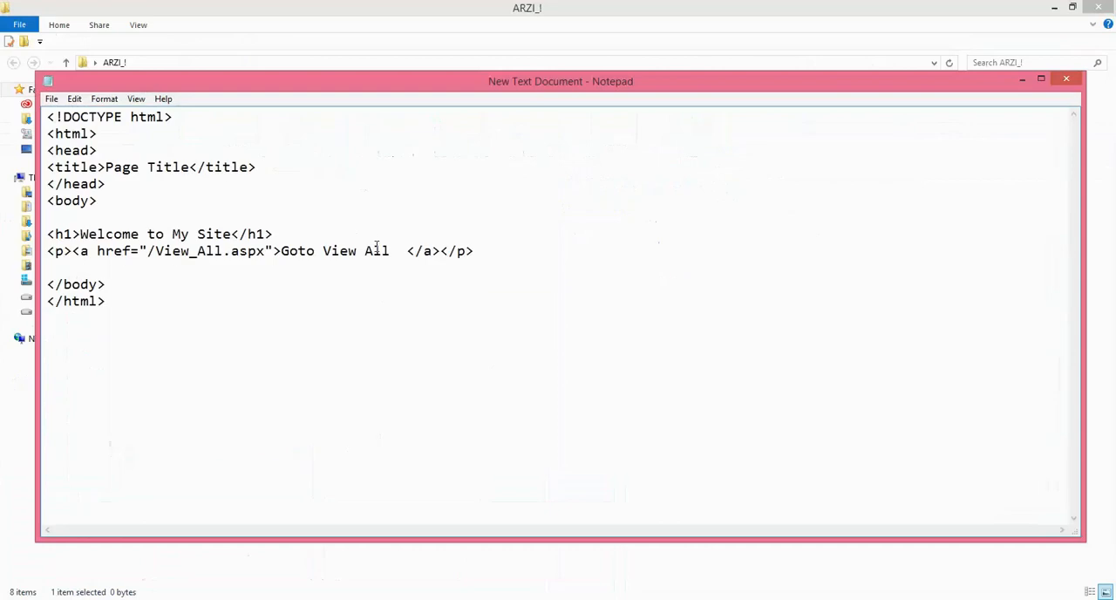
# Save the page code as "Index.html" in the ARZI_! folder and close the text editor
pyautogui.click(52, 99)
pyautogui.click(77, 161)
pyautogui.press('BackSpace')
pyautogui.write('Index.')
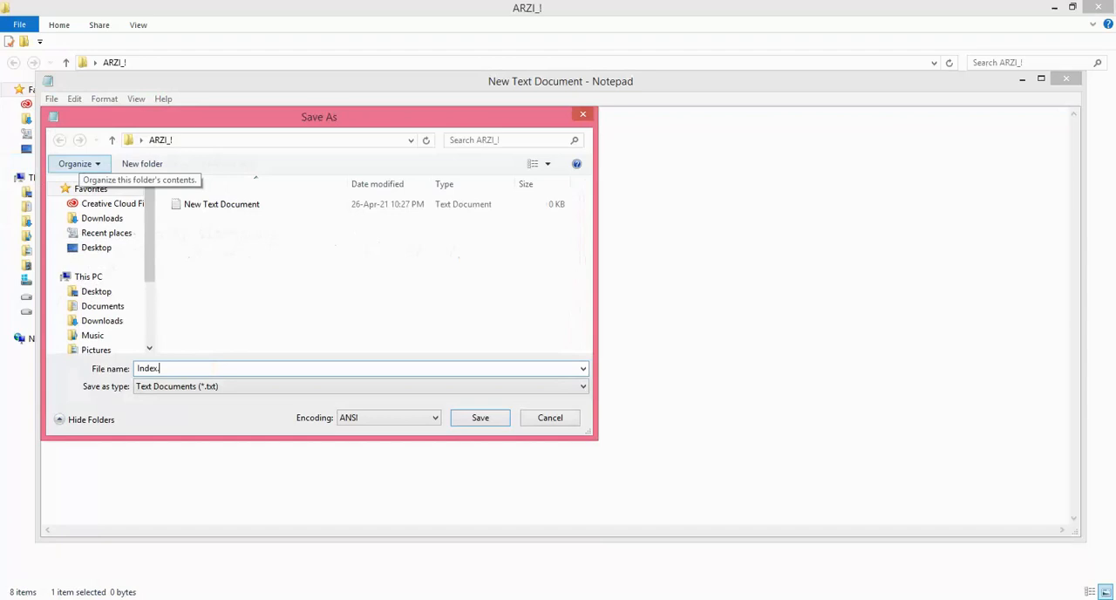
pyautogui.write('html"')
pyautogui.press('Home')
pyautogui.write('"')
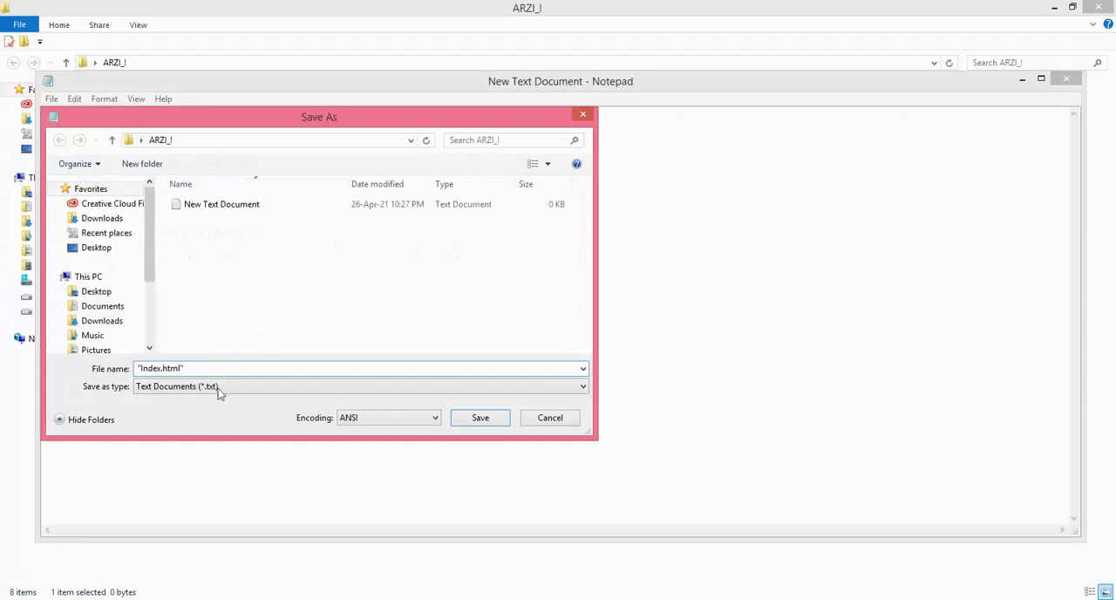
pyautogui.click(480, 419)
pyautogui.click(1066, 78)
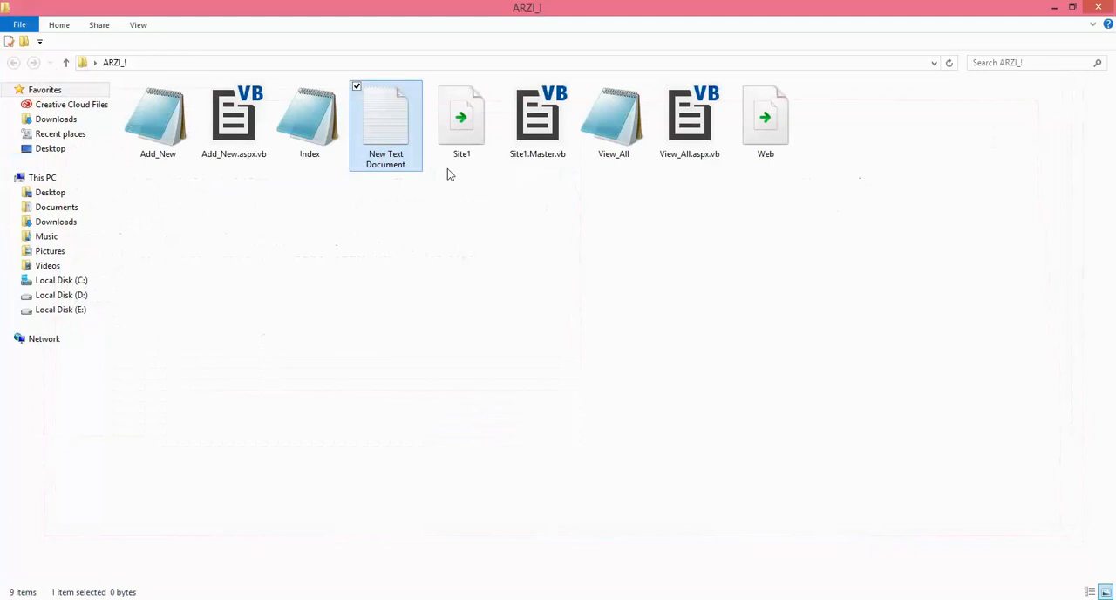
# Delete the leftover New Text Document file from the ARZI_! folder
pyautogui.click(326, 126)
pyautogui.click(388, 153)
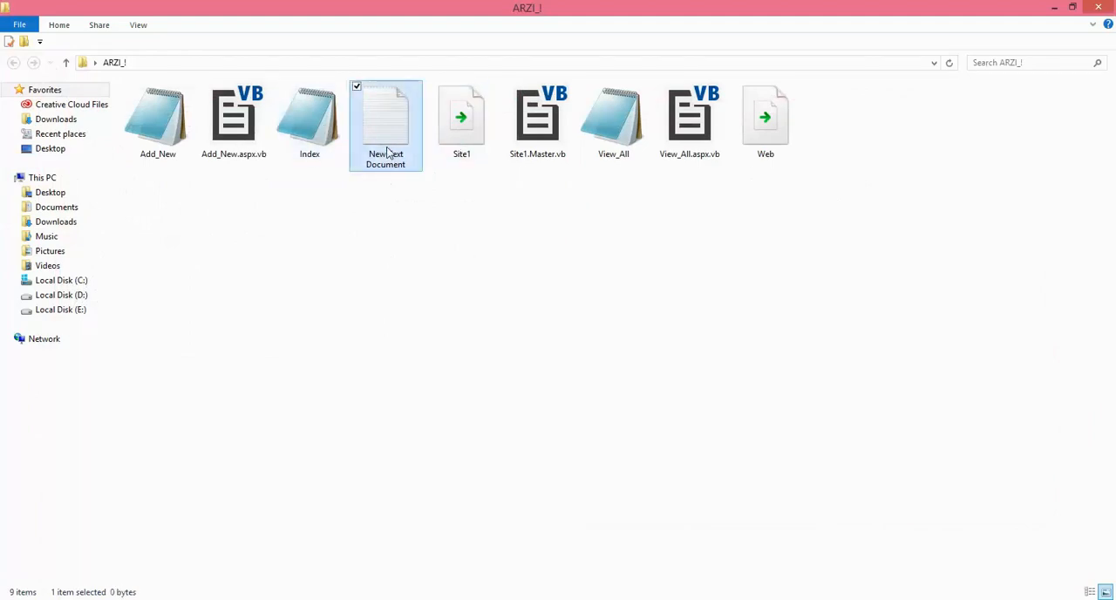
pyautogui.press('Delete')
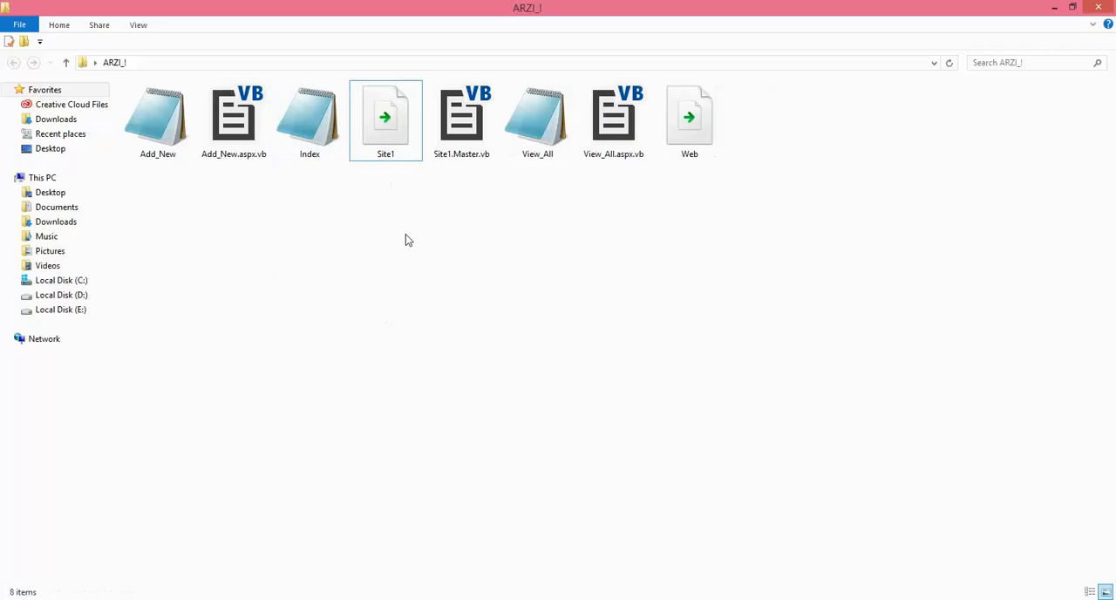
# Switch to Plesk in the browser and upload all project files from the desktop's ARZI_! folder to httpdocs, closing the upload progress dialog
pyautogui.click(148, 599)
pyautogui.click(689, 12)
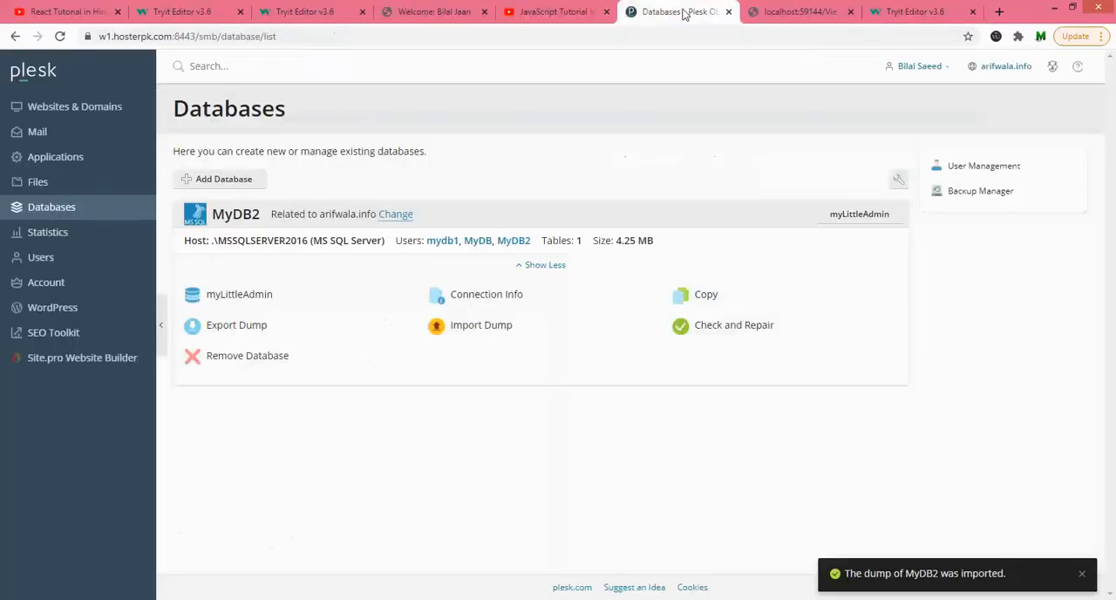
pyautogui.click(42, 184)
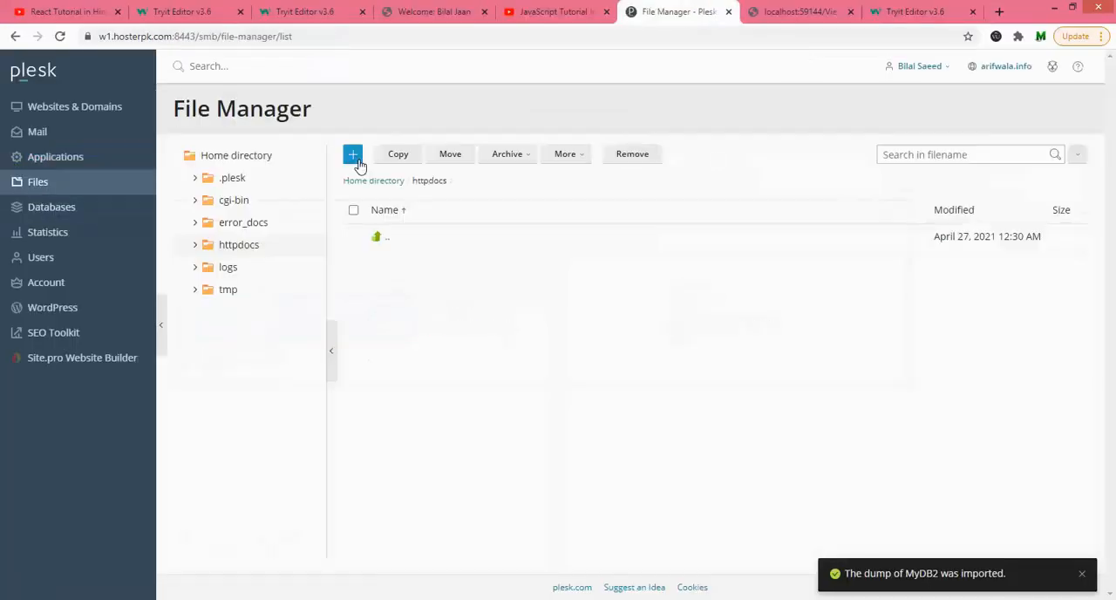
pyautogui.click(353, 154)
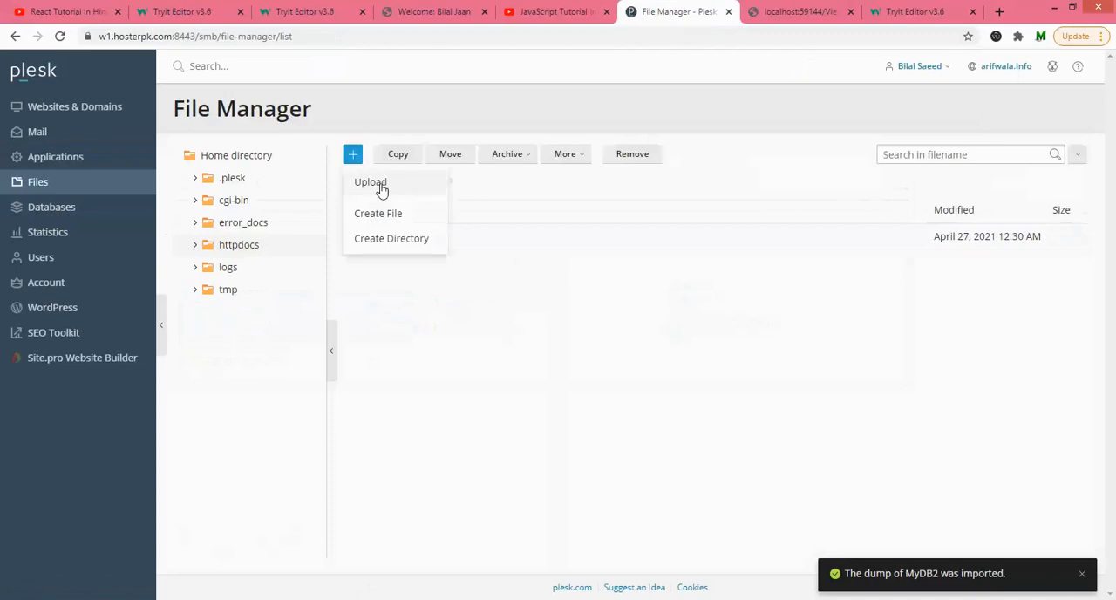
pyautogui.click(371, 183)
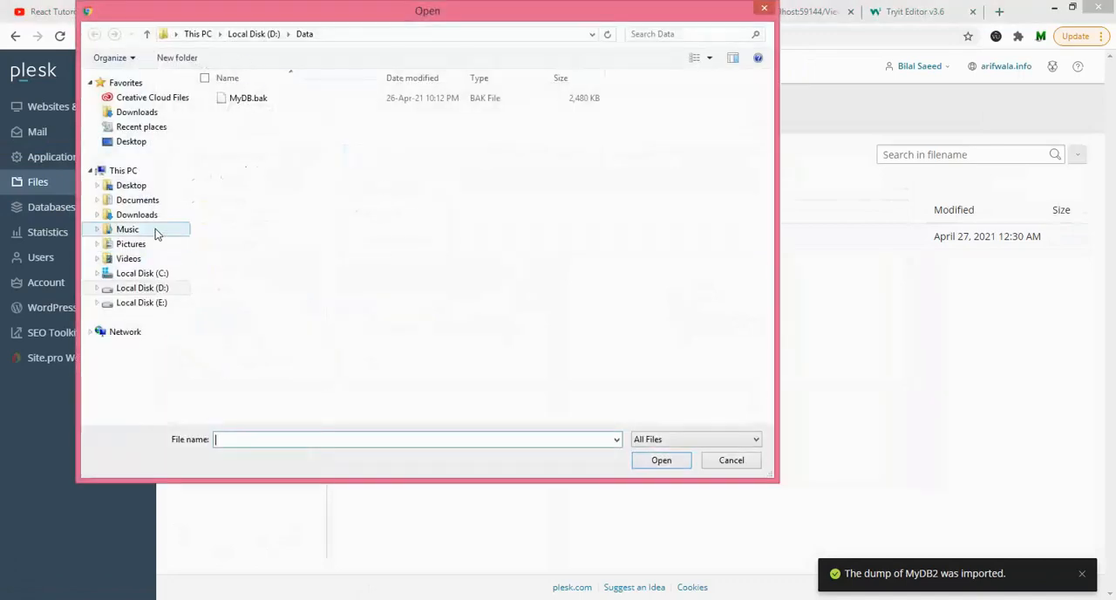
pyautogui.moveTo(268, 87); pyautogui.dragTo(267, 86)
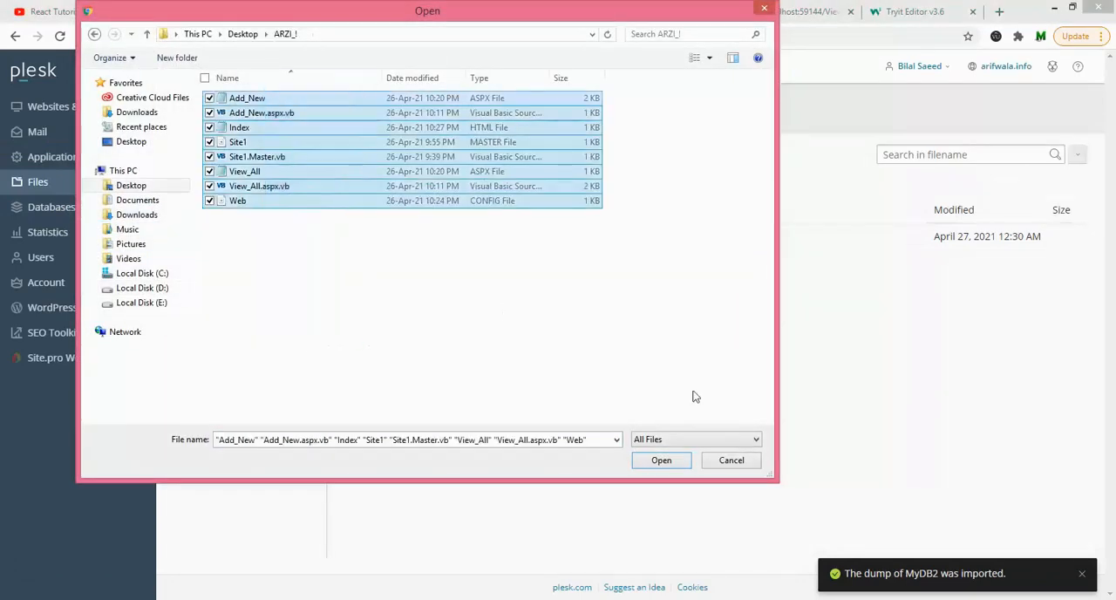
pyautogui.click(662, 461)
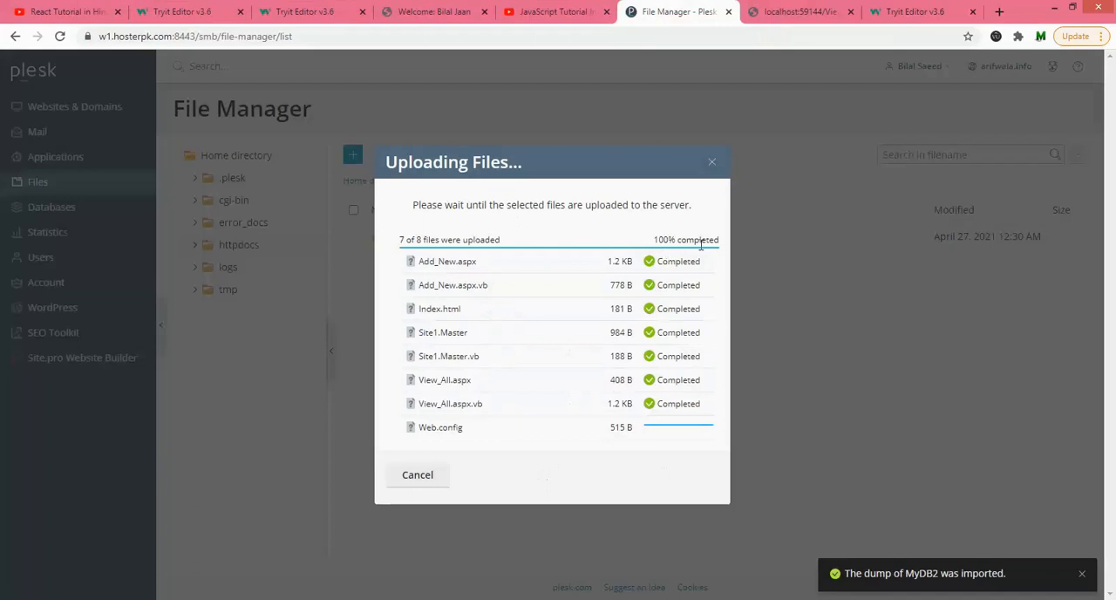
pyautogui.click(713, 163)
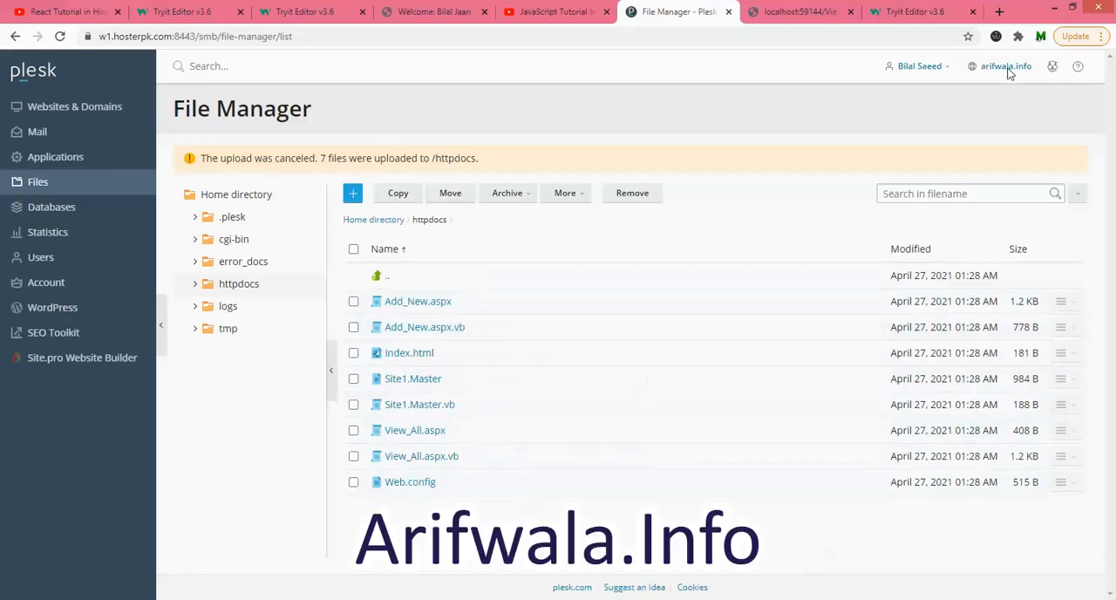
# Open arifwala.info in a new browser tab, compare it with the Tryit Editor page, and test its Goto View All link
pyautogui.click(1000, 11)
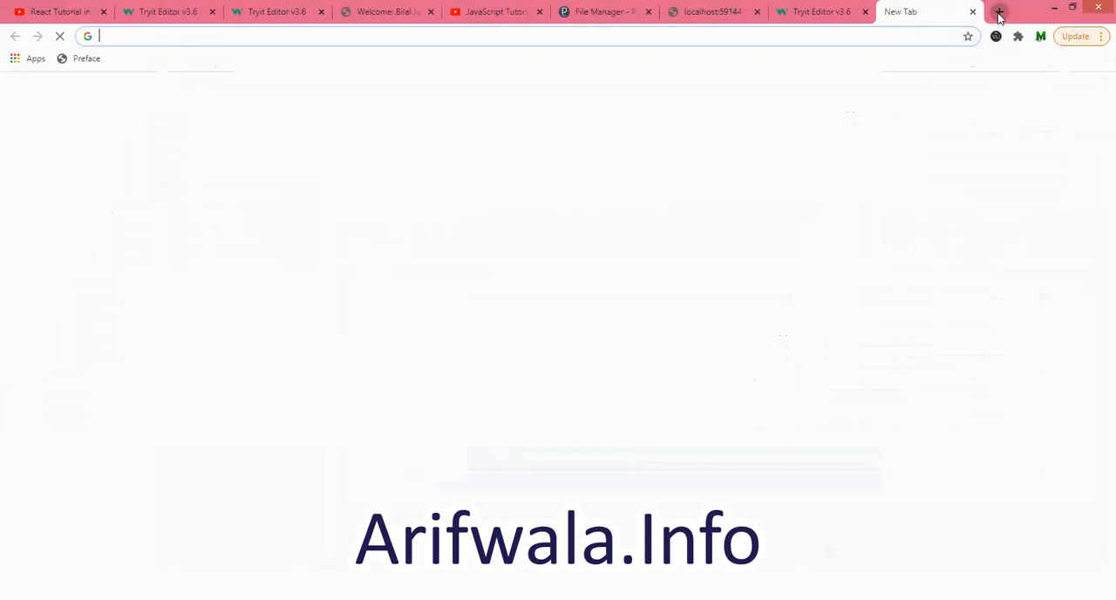
pyautogui.click(776, 37)
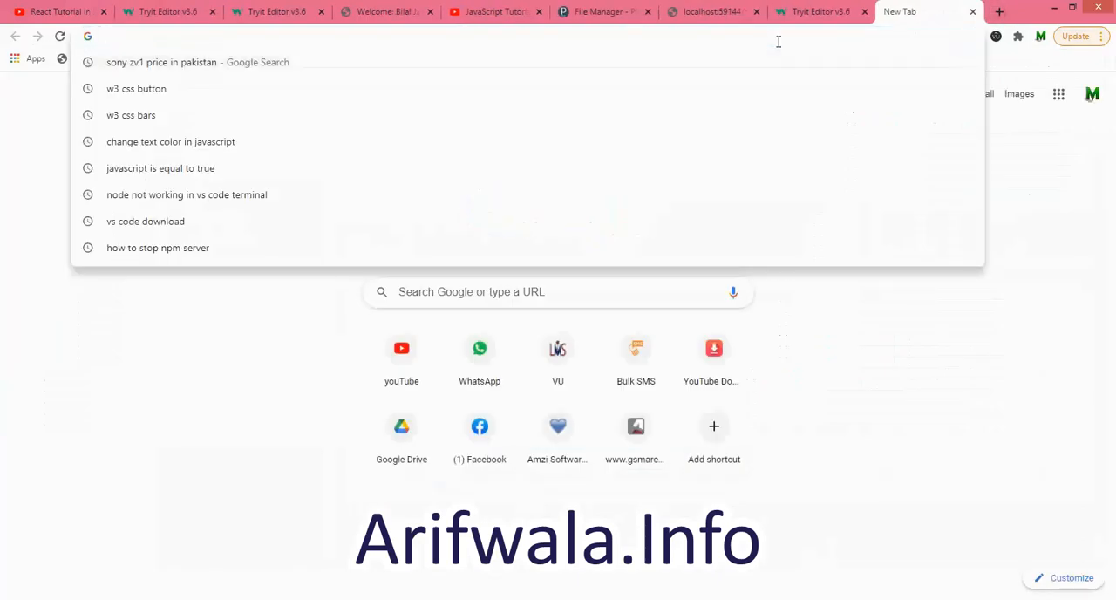
pyautogui.write('ari')
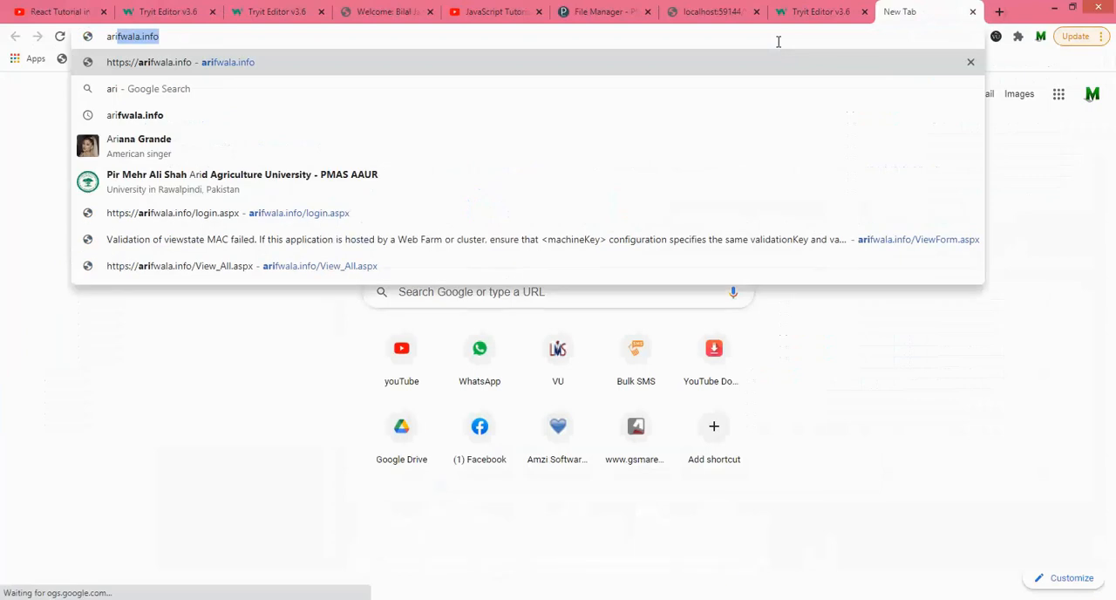
pyautogui.press('Return')
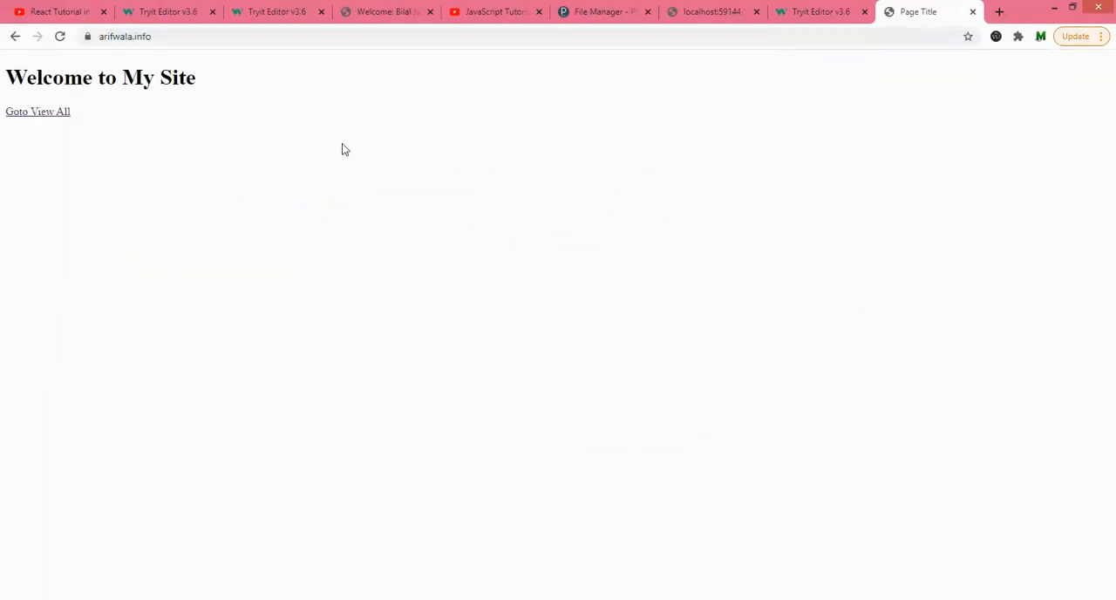
pyautogui.click(820, 11)
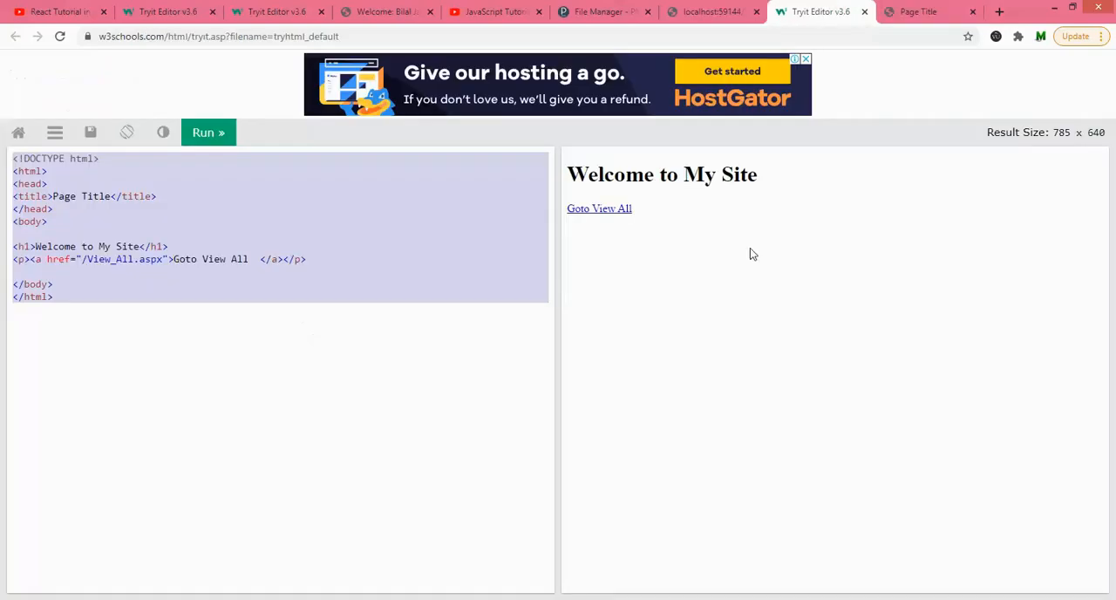
pyautogui.click(927, 12)
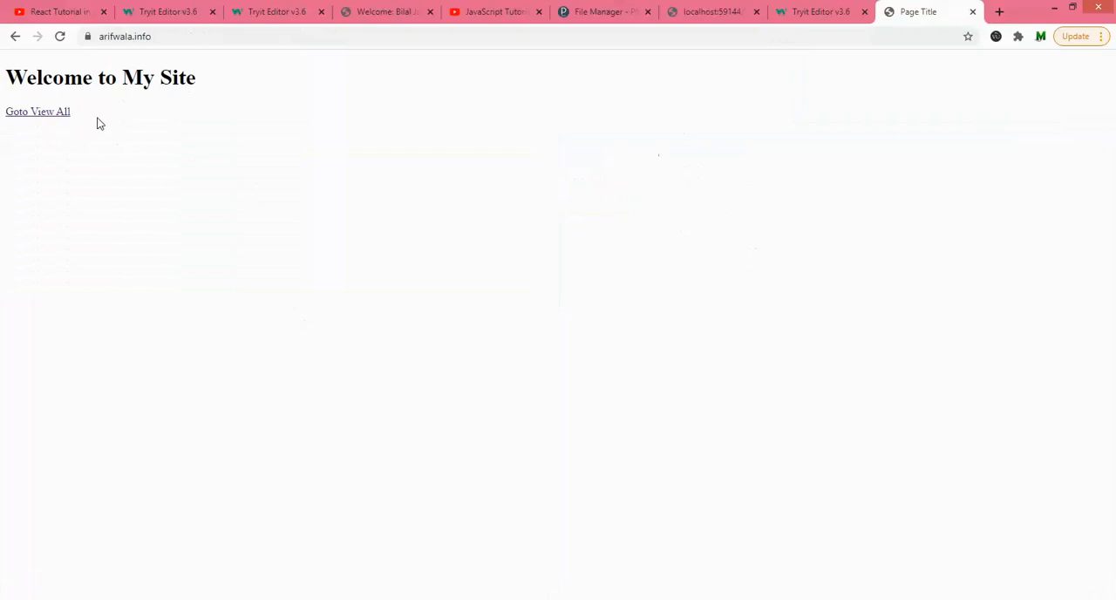
pyautogui.click(63, 114)
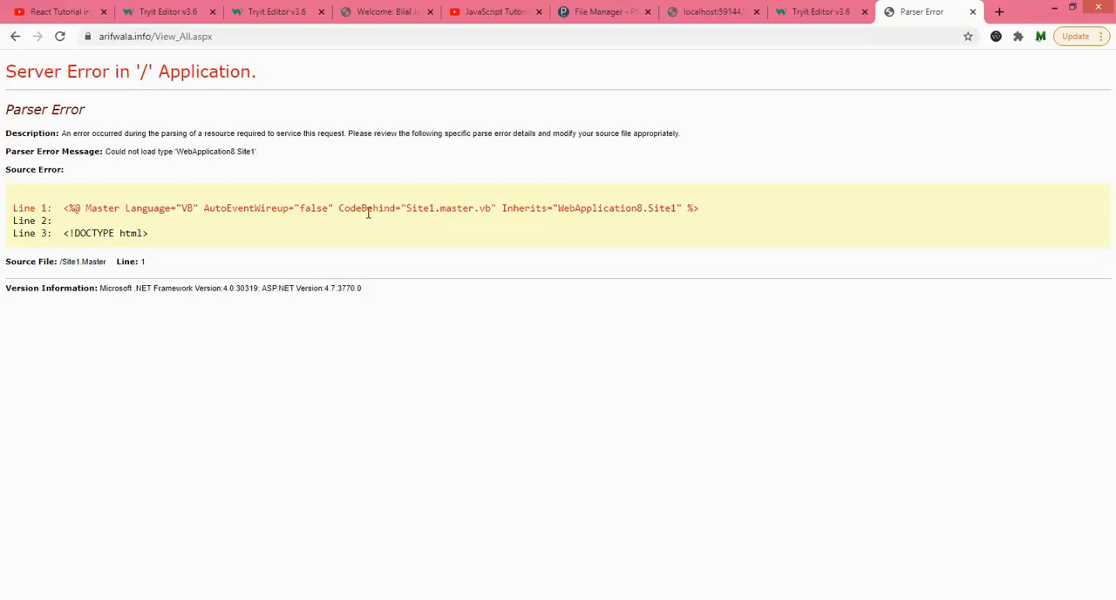
pyautogui.moveTo(361, 208); pyautogui.dragTo(395, 209)
# In httpdocs, edit Site1.Master to use CodeFile instead of CodeBehind, remove "WebApplication8." from its Inherits value, and save it
pyautogui.click(612, 11)
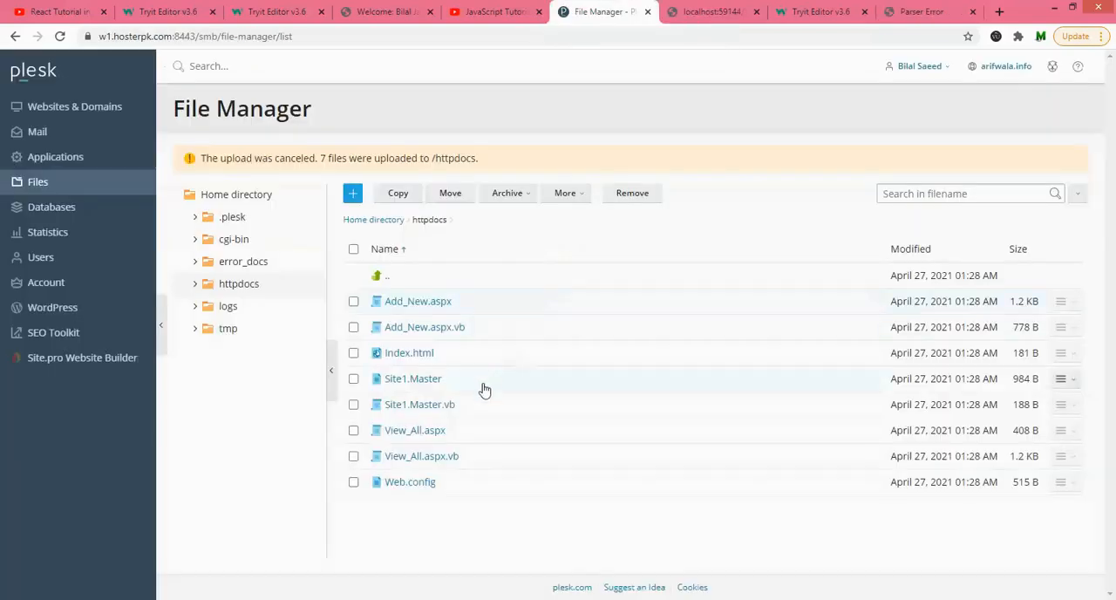
pyautogui.click(414, 378)
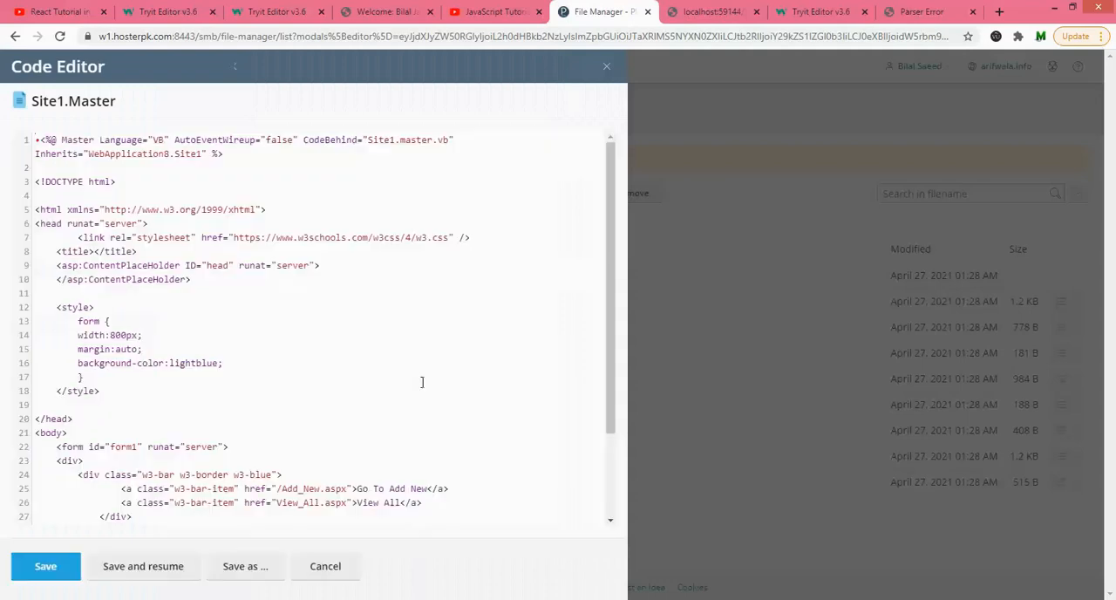
pyautogui.moveTo(328, 139); pyautogui.dragTo(358, 140)
pyautogui.write('File')
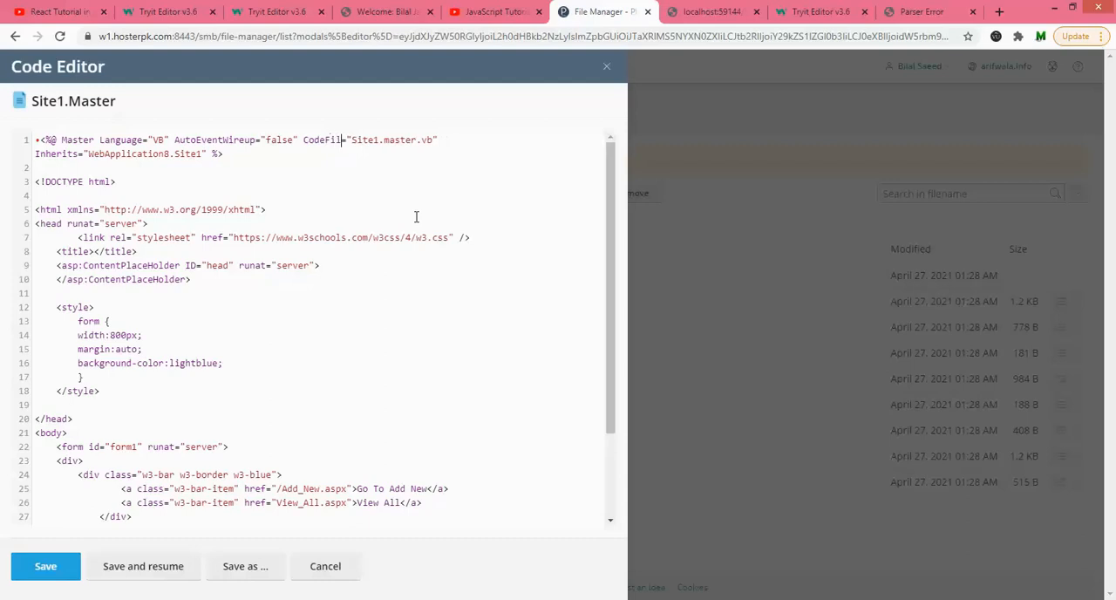
pyautogui.moveTo(171, 154); pyautogui.dragTo(91, 154)
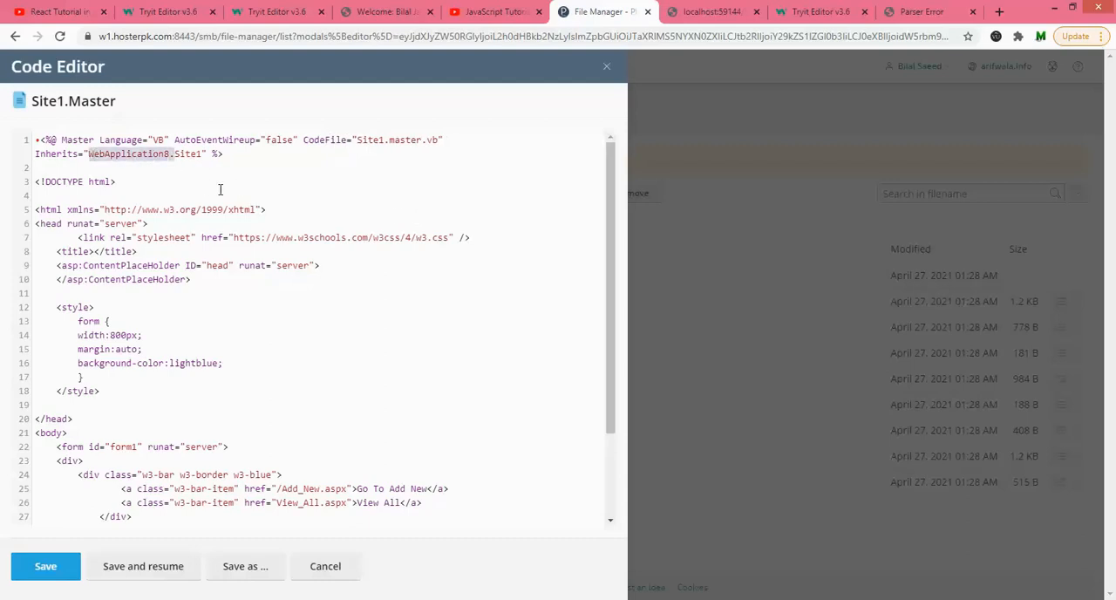
pyautogui.press('BackSpace')
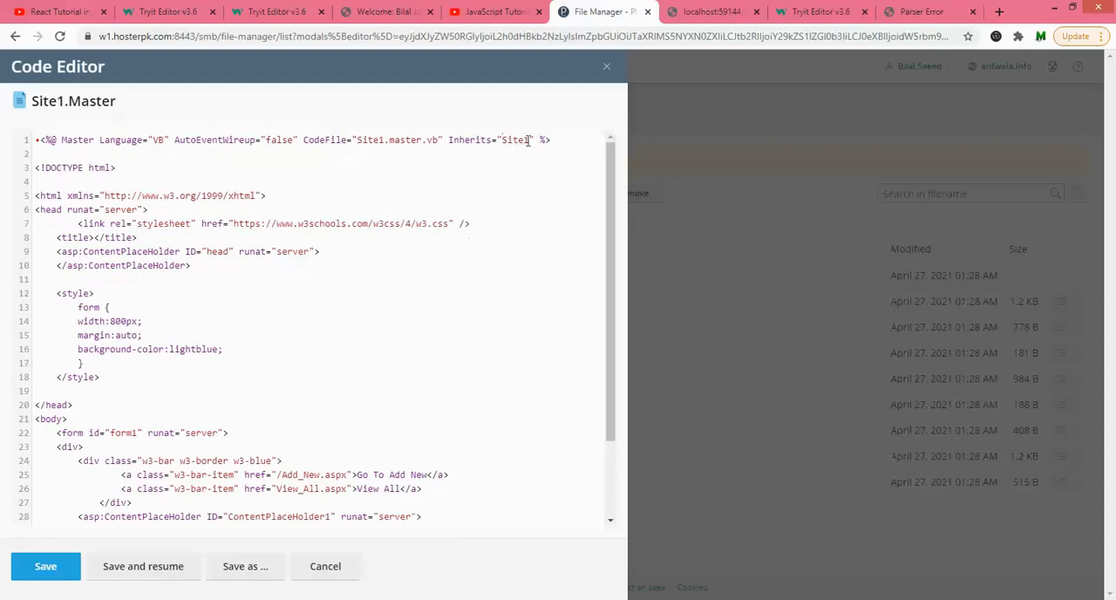
pyautogui.click(40, 567)
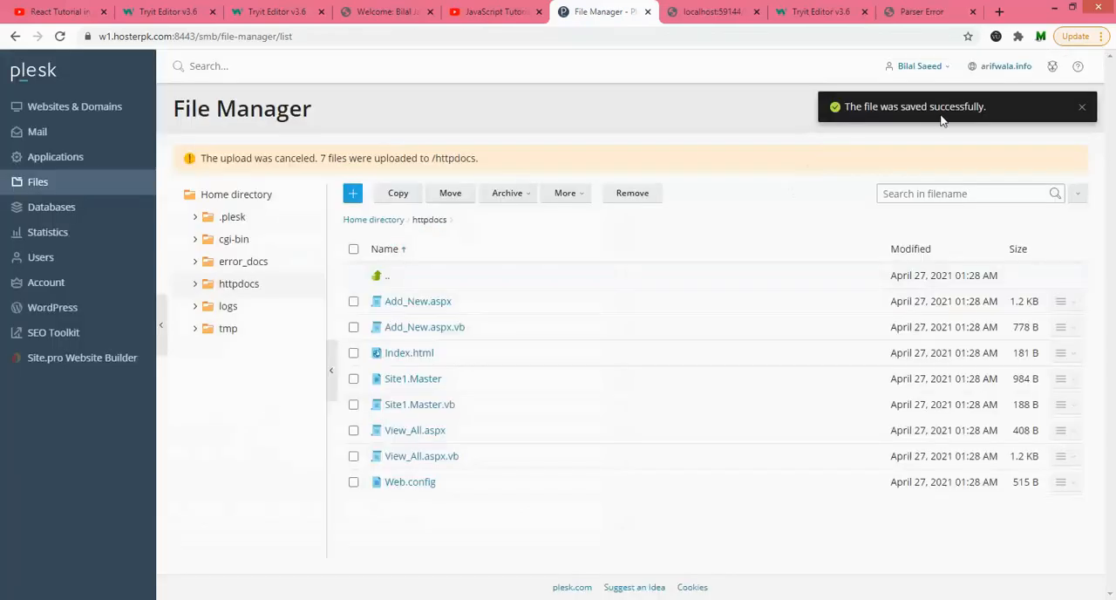
# Go back to the arifwala.info home page, reload it, and open the View All page through its link
pyautogui.click(912, 10)
pyautogui.click(15, 35)
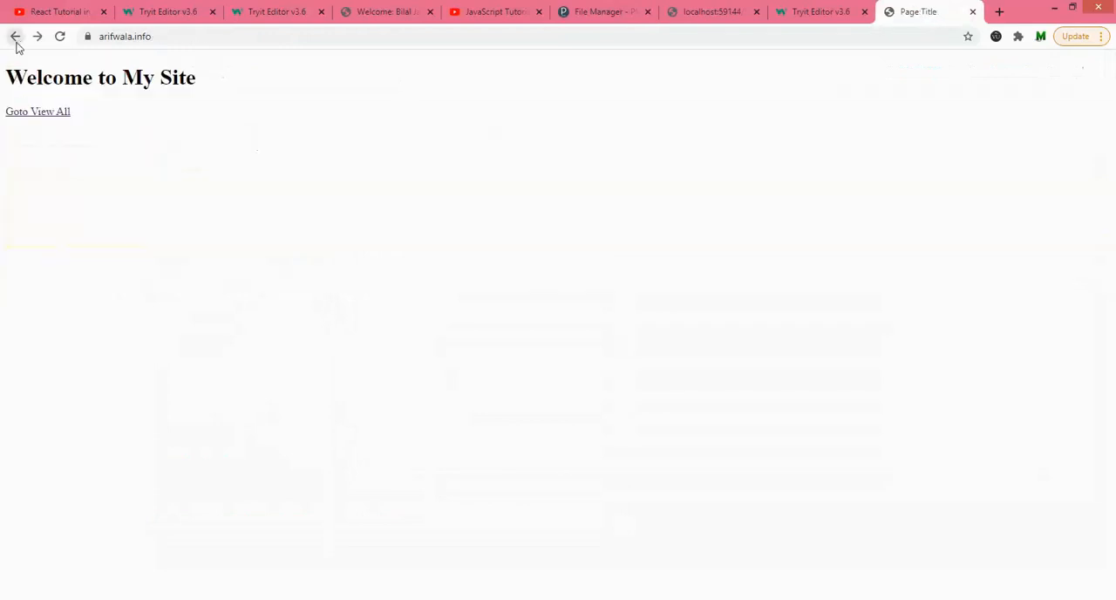
pyautogui.click(60, 36)
pyautogui.click(50, 114)
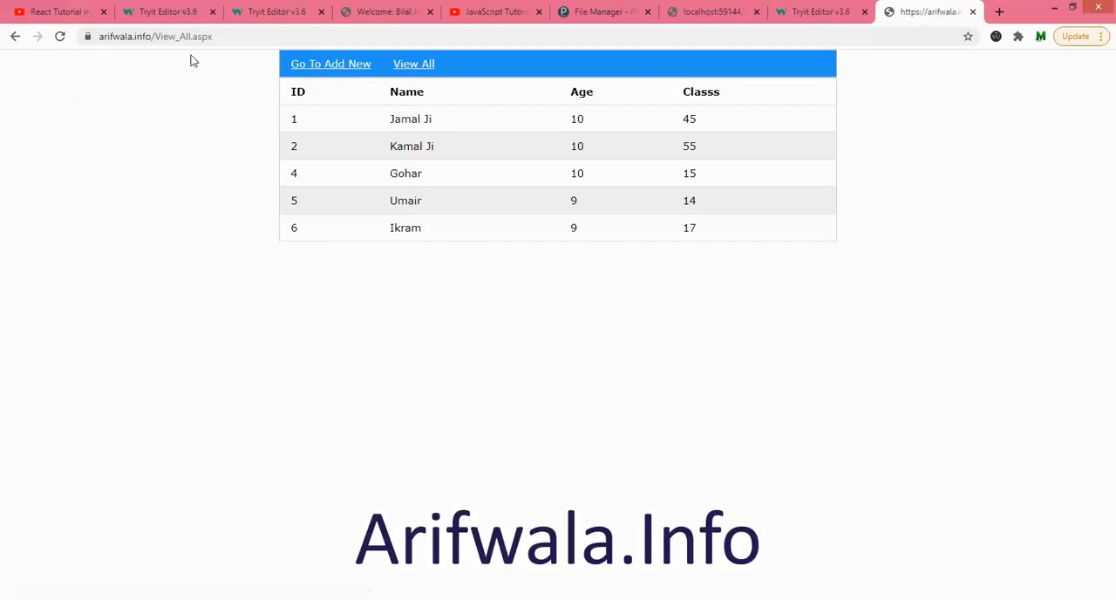
# On the site's Add New page, add a record with a person's name, class 10 and age 18
pyautogui.click(347, 68)
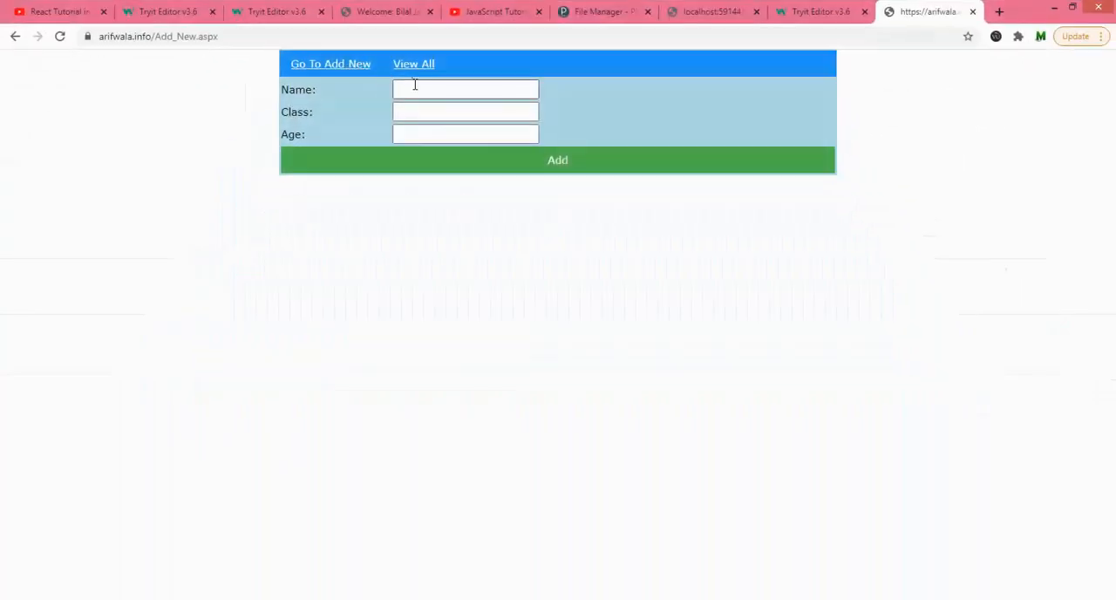
pyautogui.click(415, 85)
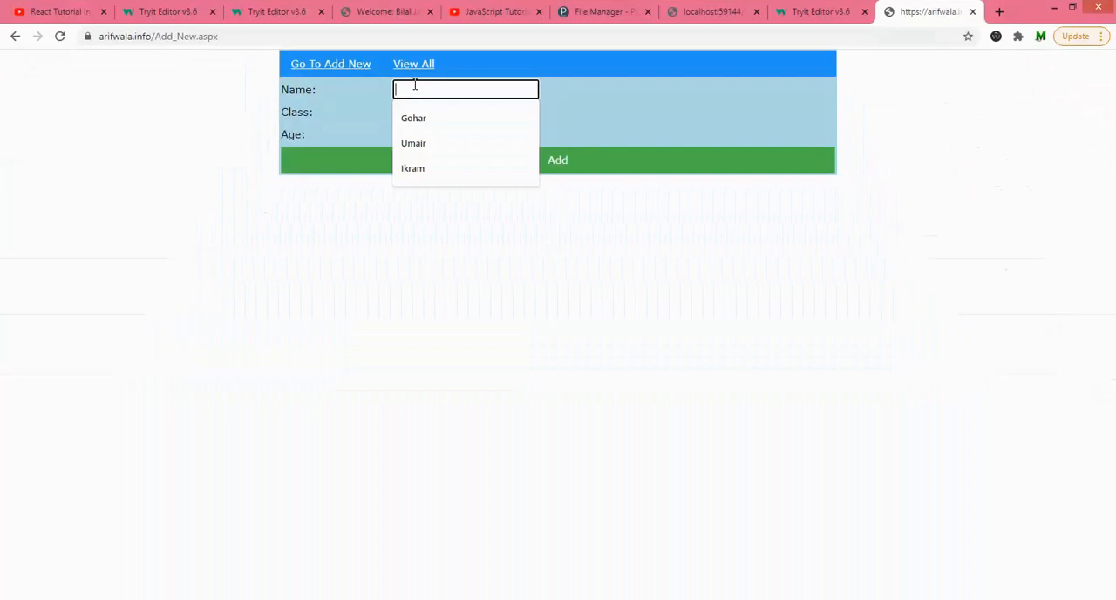
pyautogui.write('Rahat')
pyautogui.press('Tab')
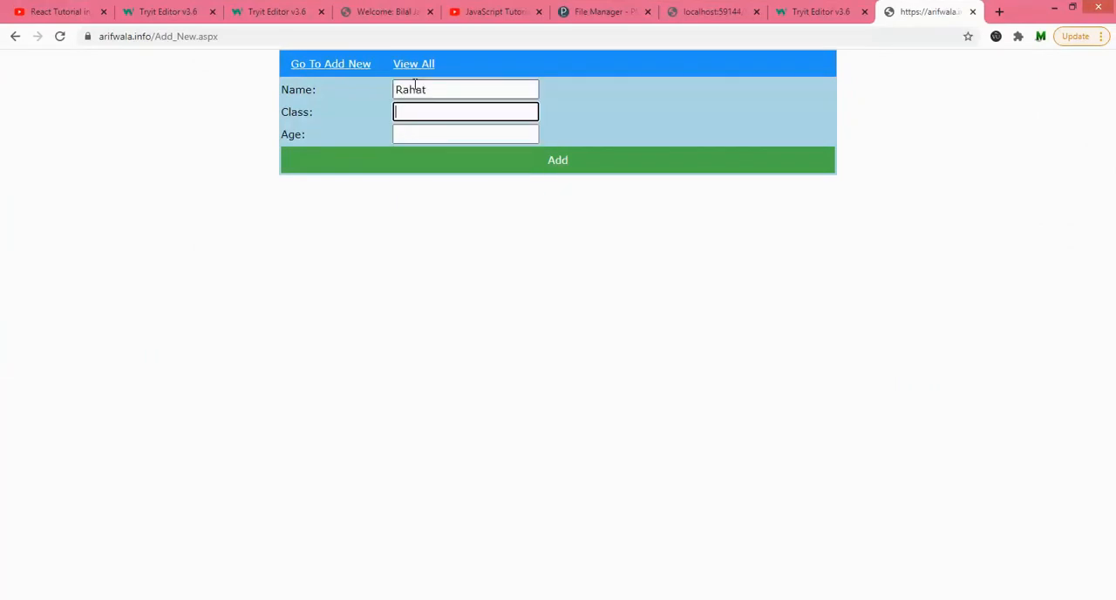
pyautogui.write('10')
pyautogui.press('Tab')
pyautogui.write('1')
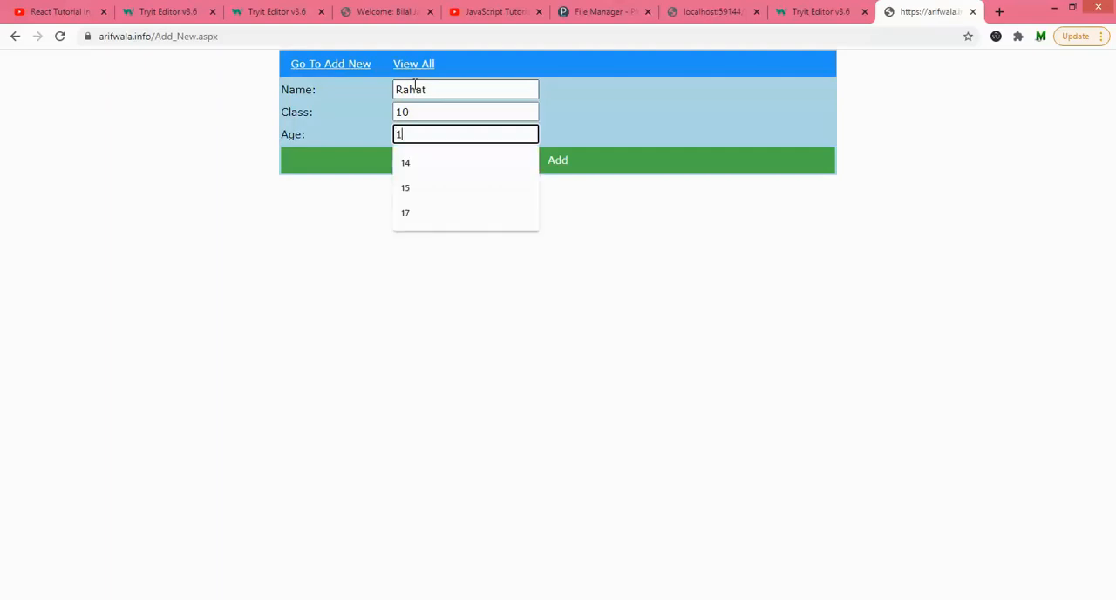
pyautogui.write('8')
pyautogui.click(510, 160)
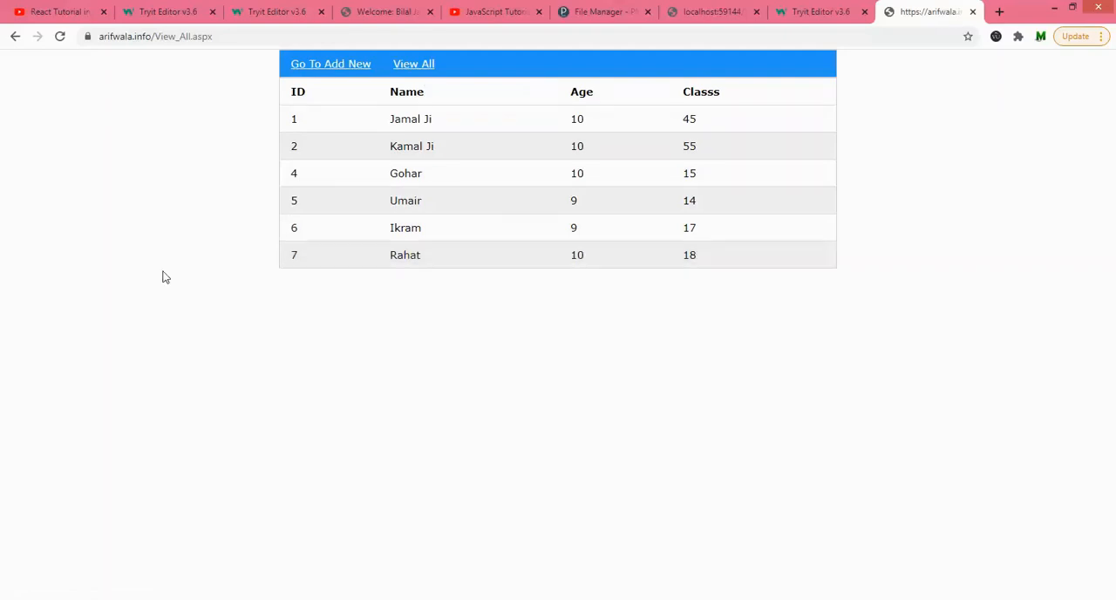
# Review the hosting steps in the Word document and return to the uploaded files in Plesk's File Manager
pyautogui.hotkey('alt', 'Tab')
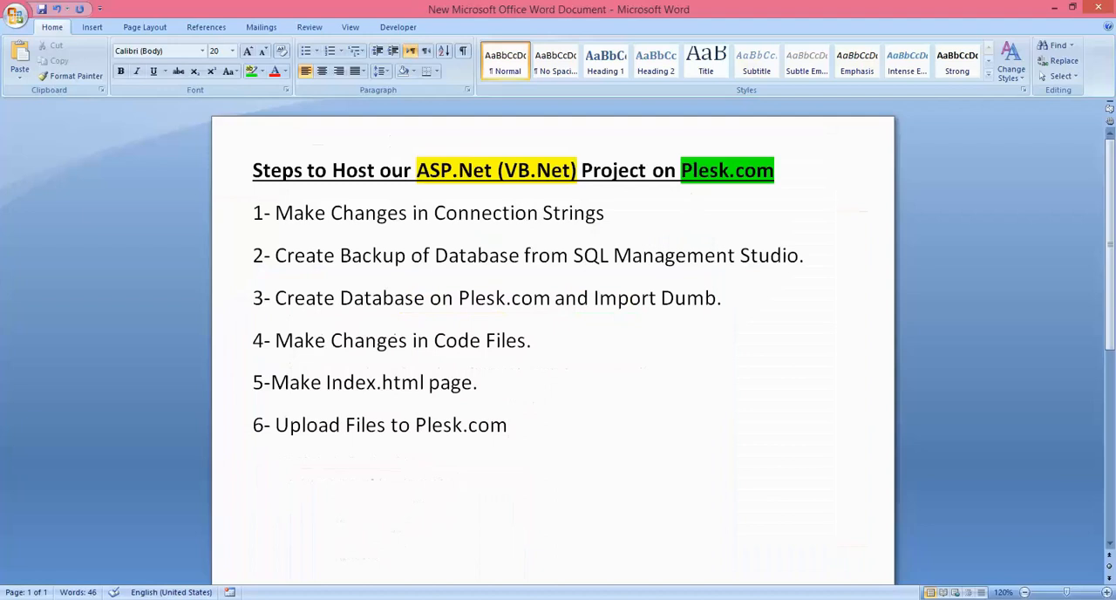
pyautogui.hotkey('alt', 'Tab')
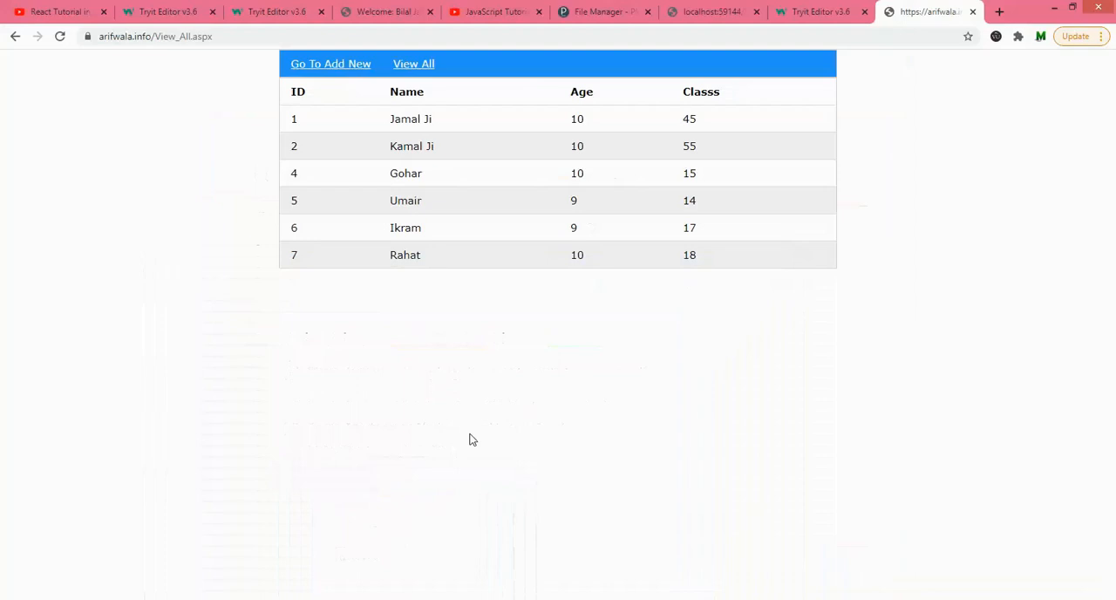
pyautogui.click(598, 10)
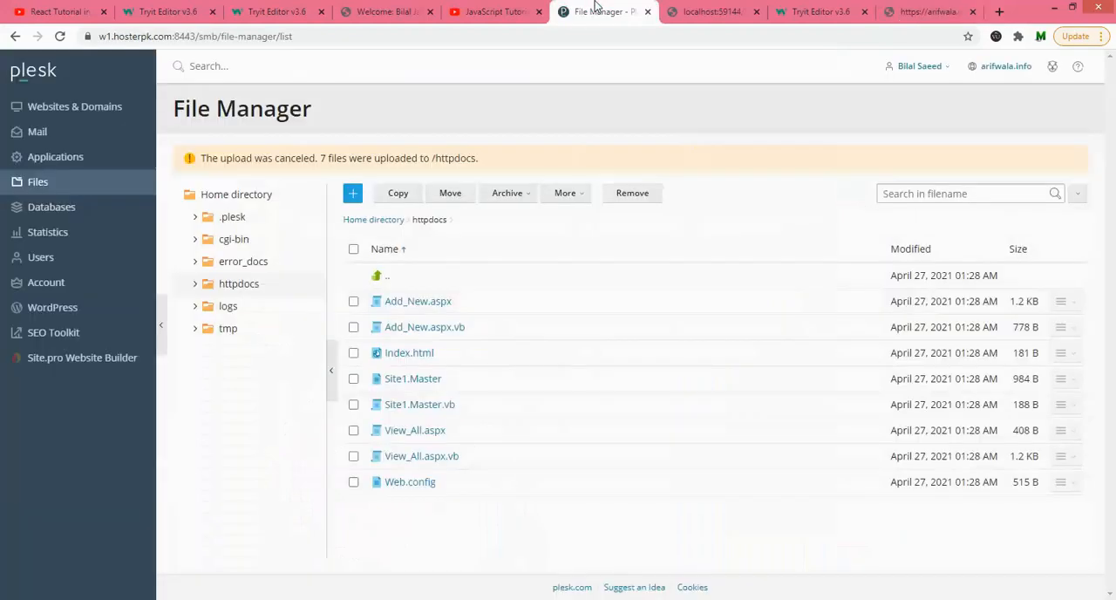